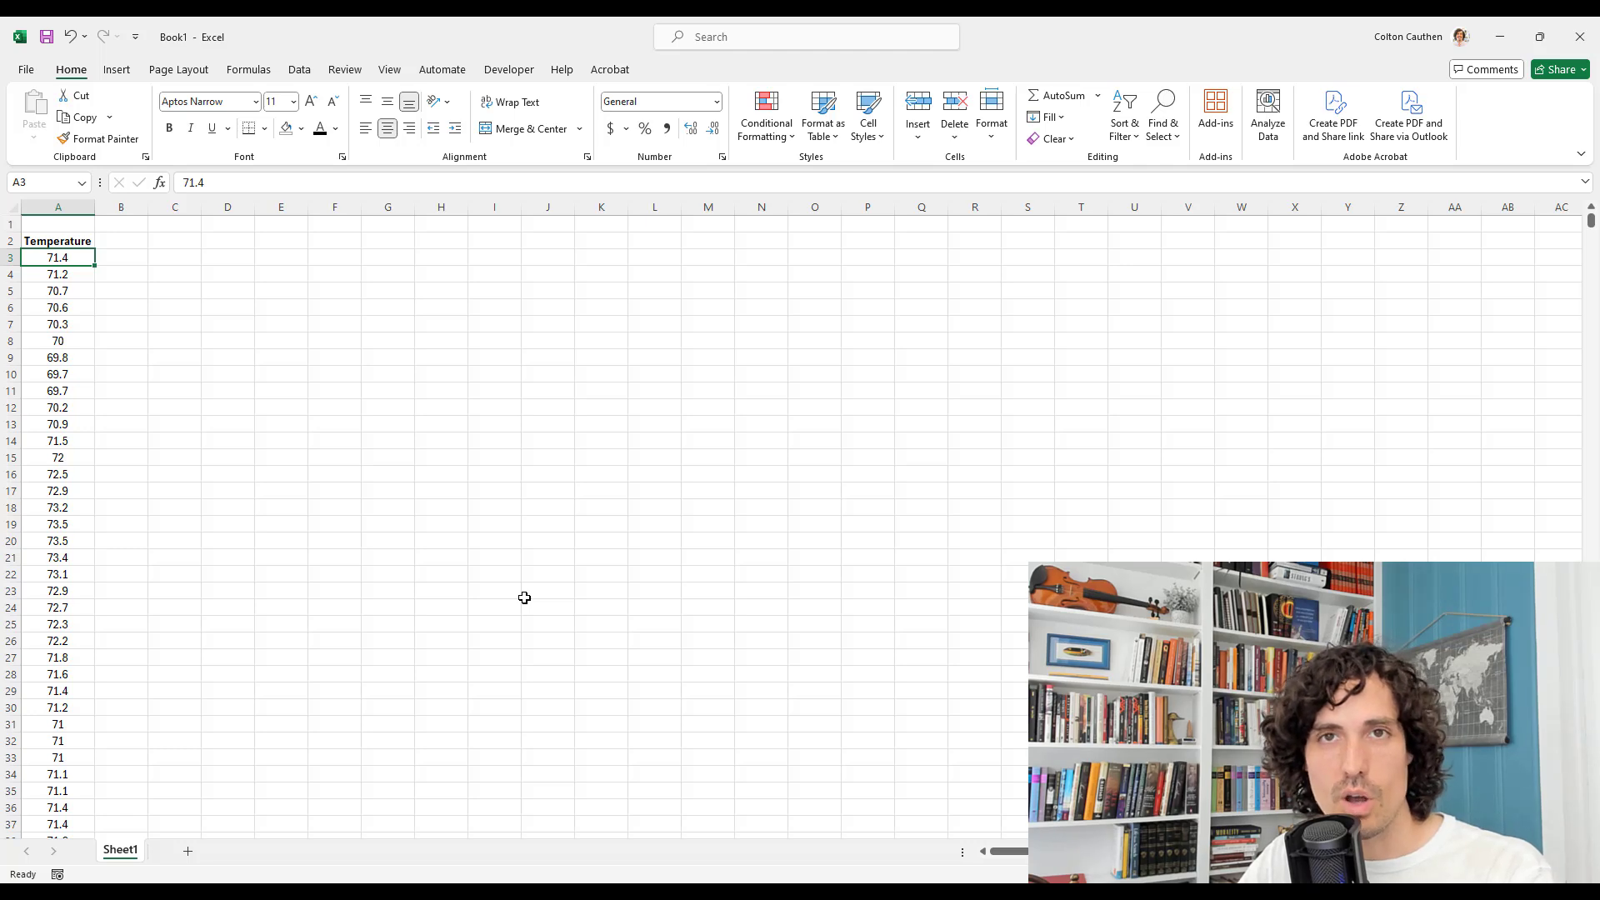
Enter 3/1/2025 in C2 as the first date, 1-Mar.
key("ctrl+Down")
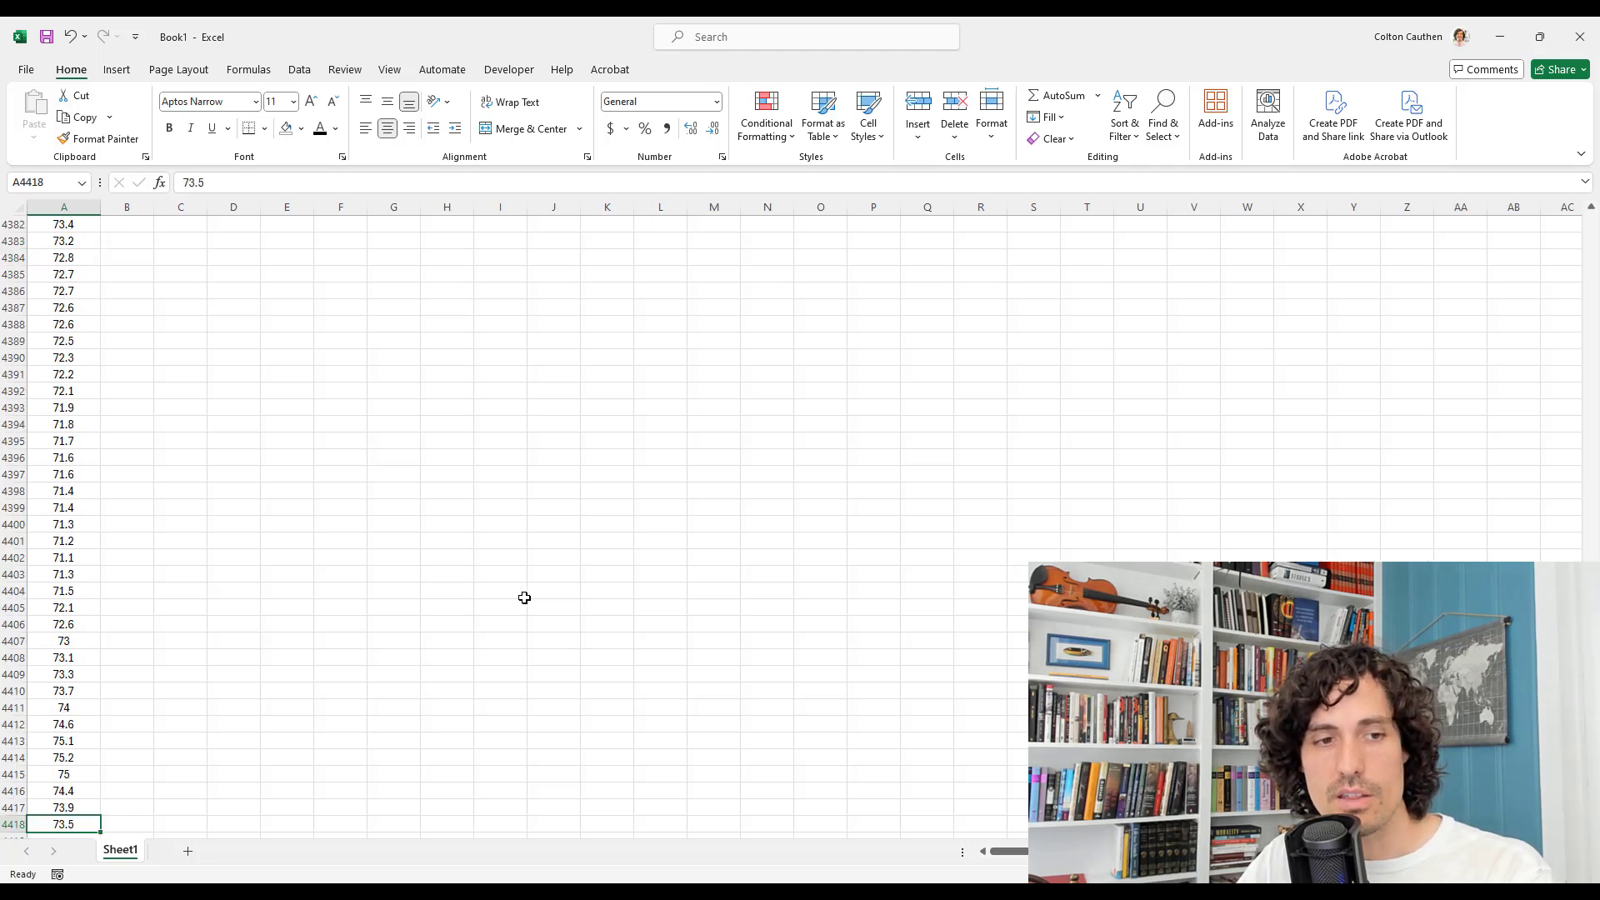
key("ctrl+Up")
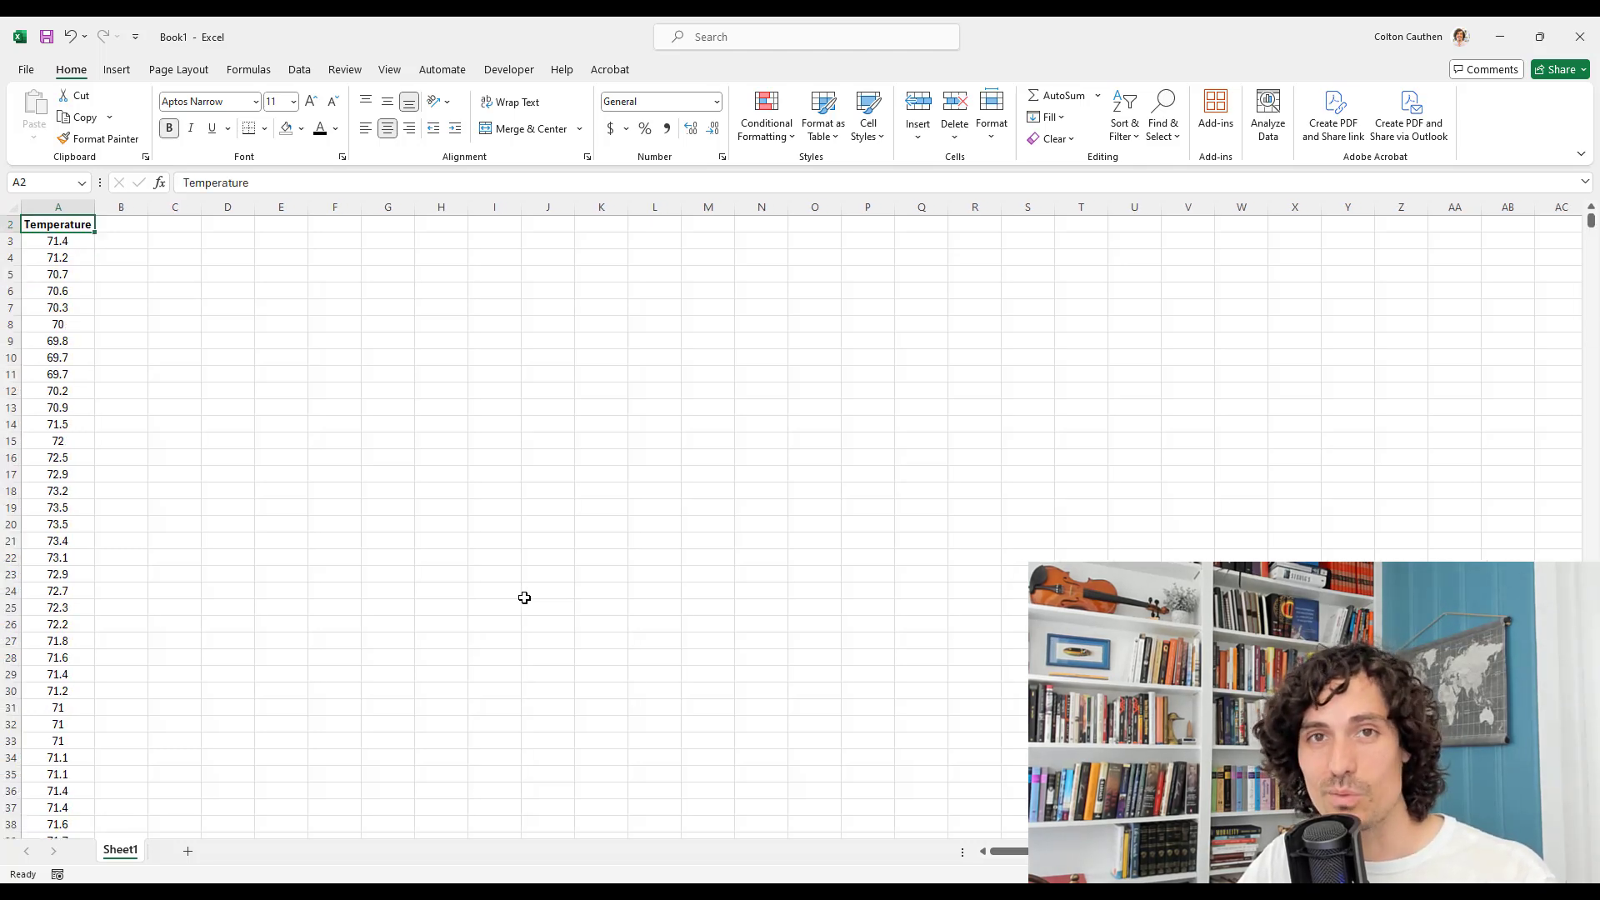
key("Down")
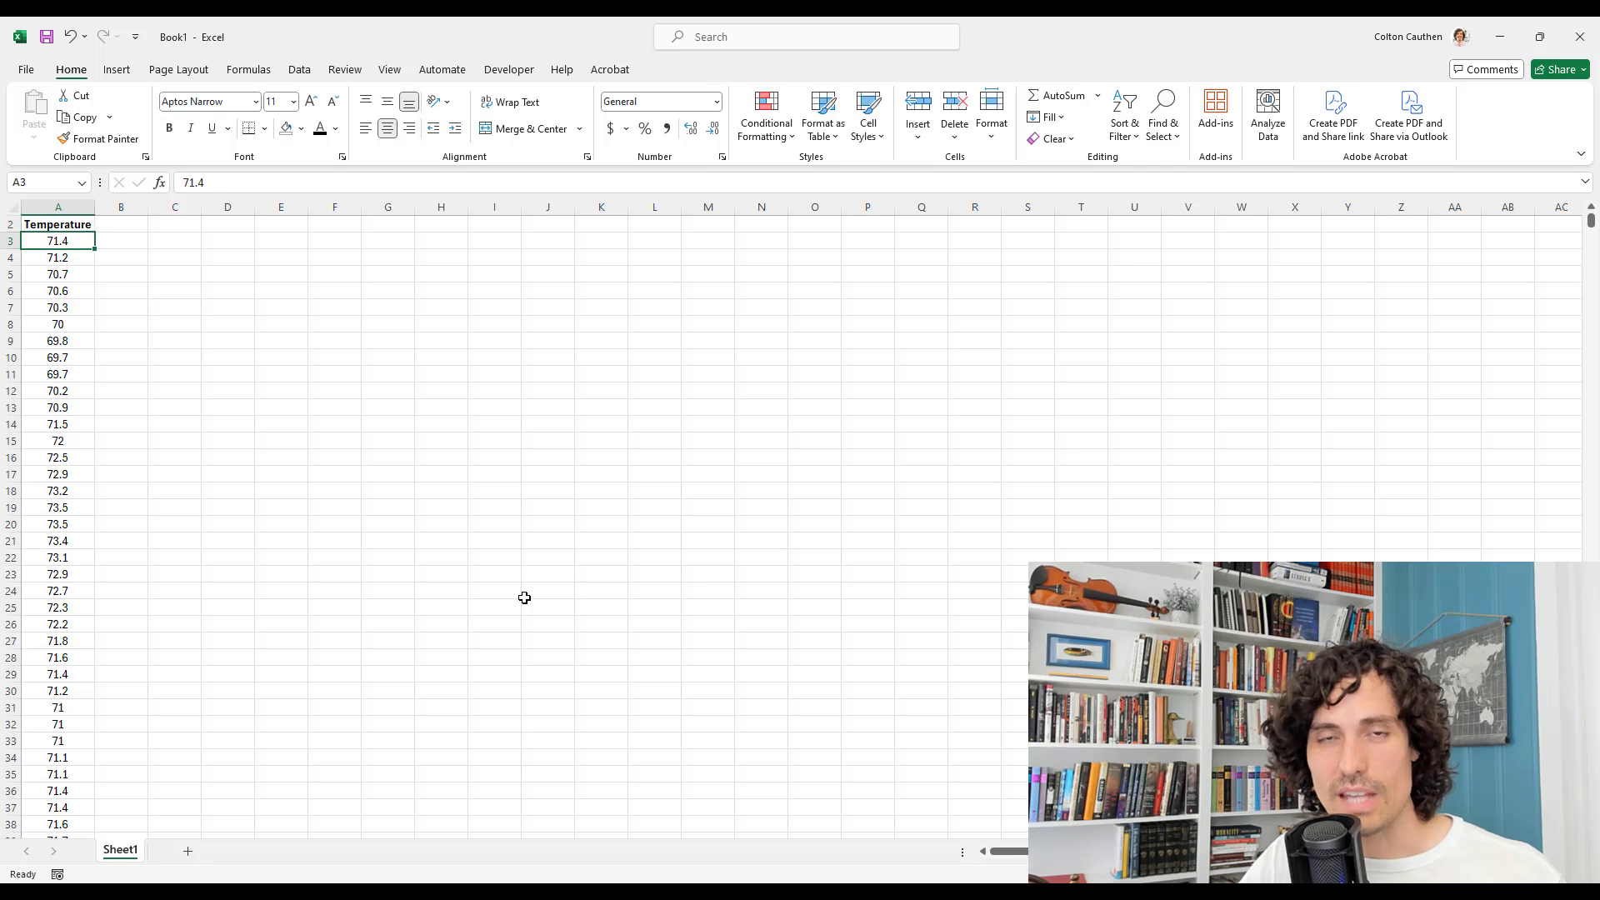
left_click(183, 240)
key("Up")
key("Up")
key("Down")
type("3/")
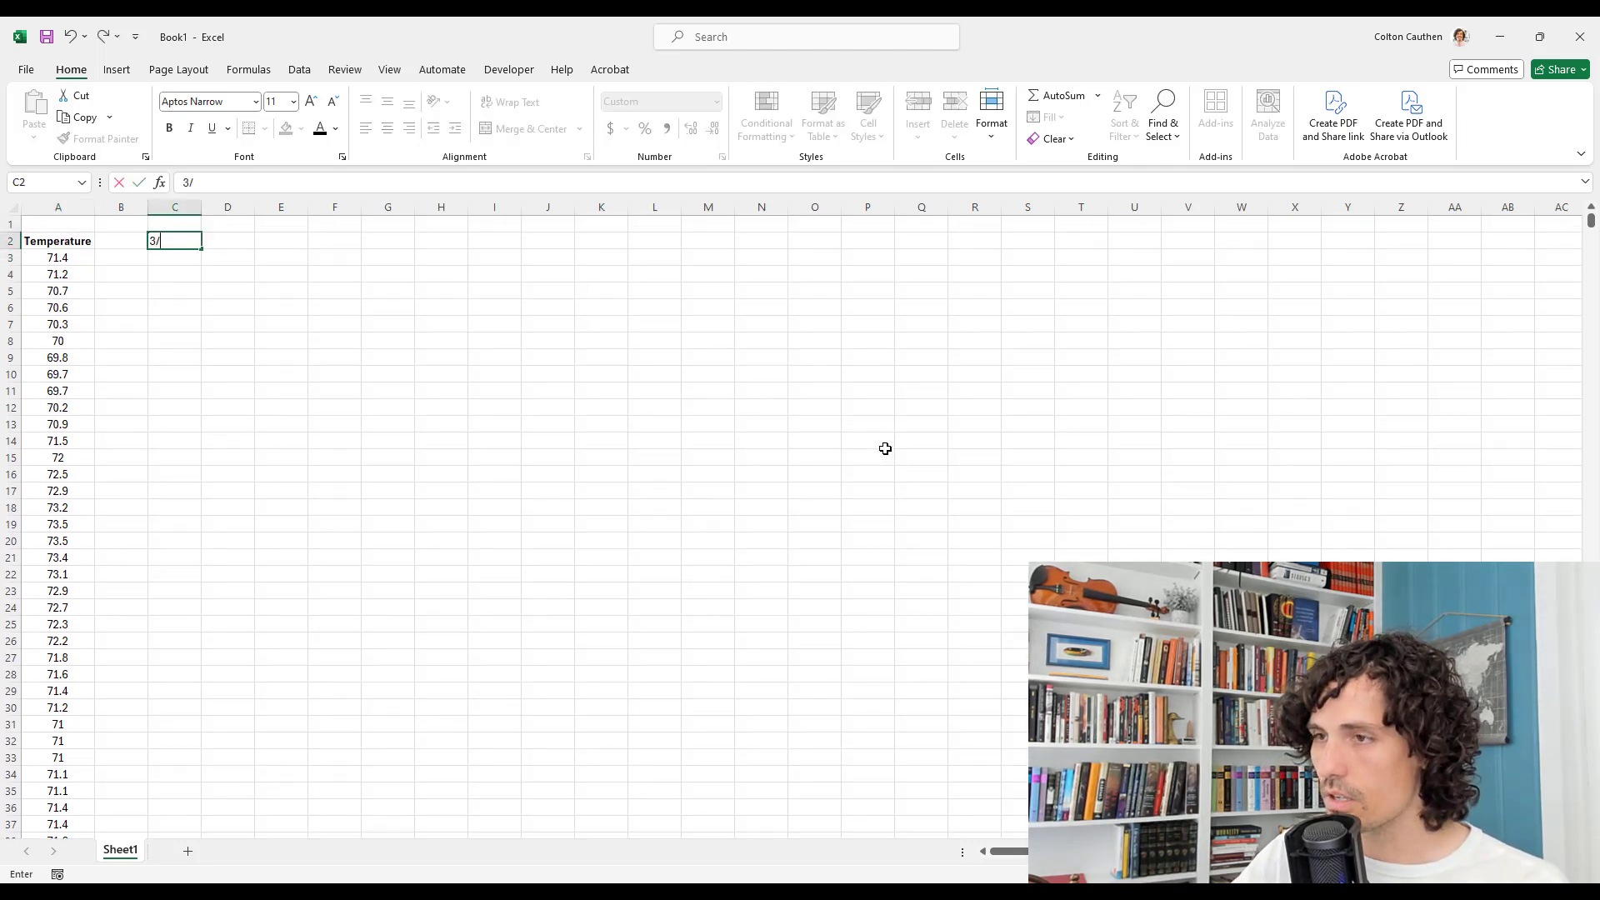
key("Escape")
type("3/1/2025")
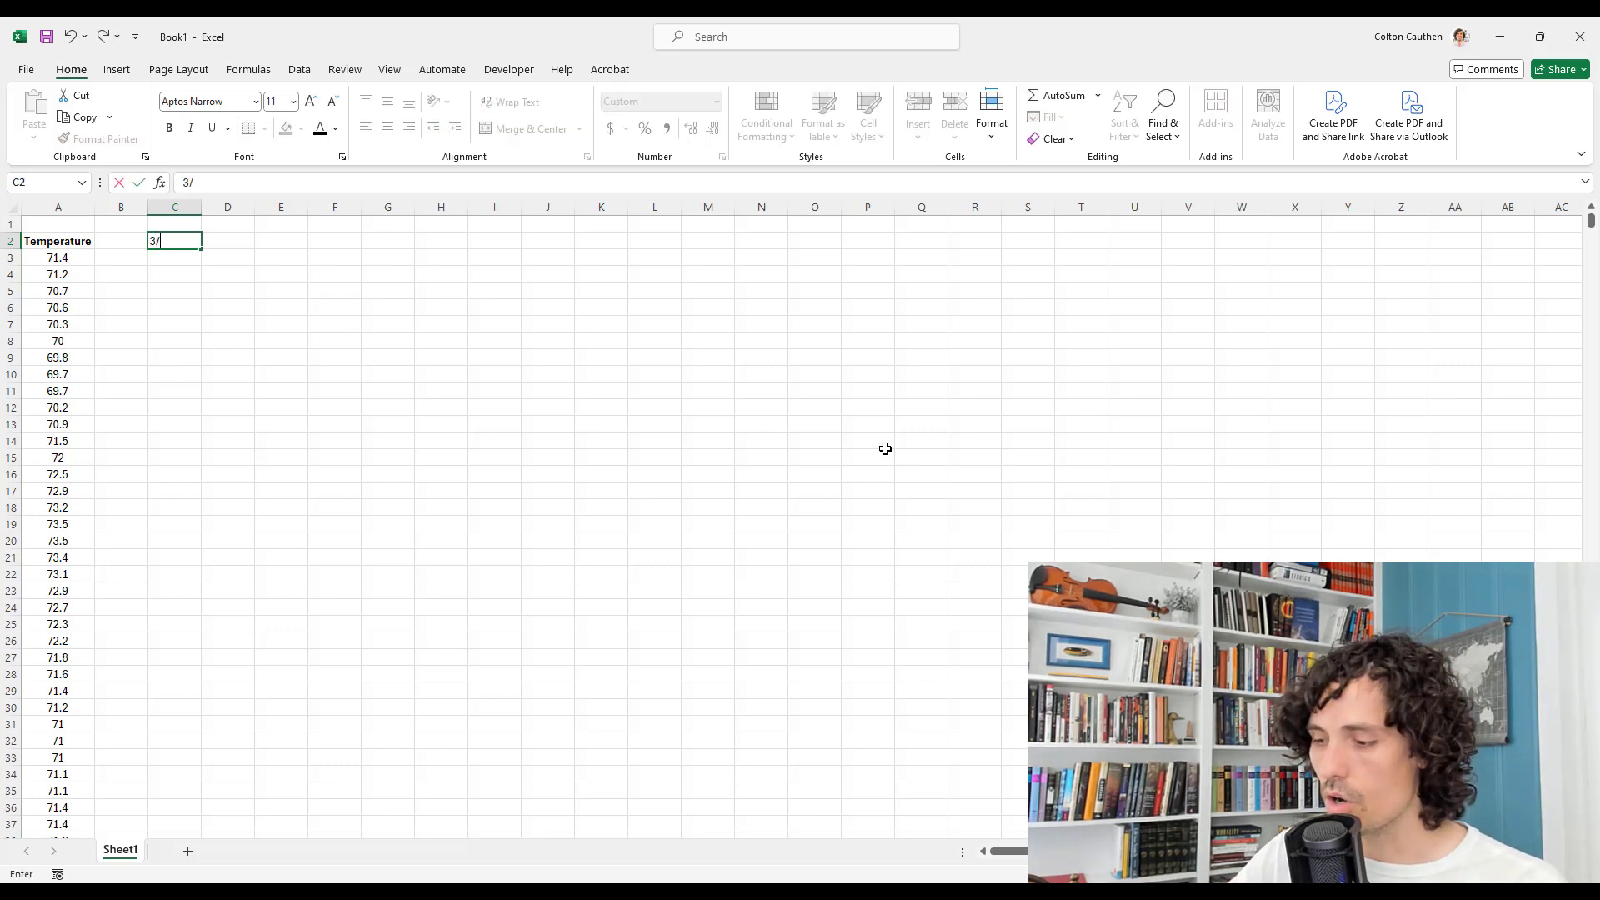
key("Return")
Put =C2+1 in D2 and fill it right across row 2.
key("Up")
key("Right")
type("=C2+1")
key("Return")
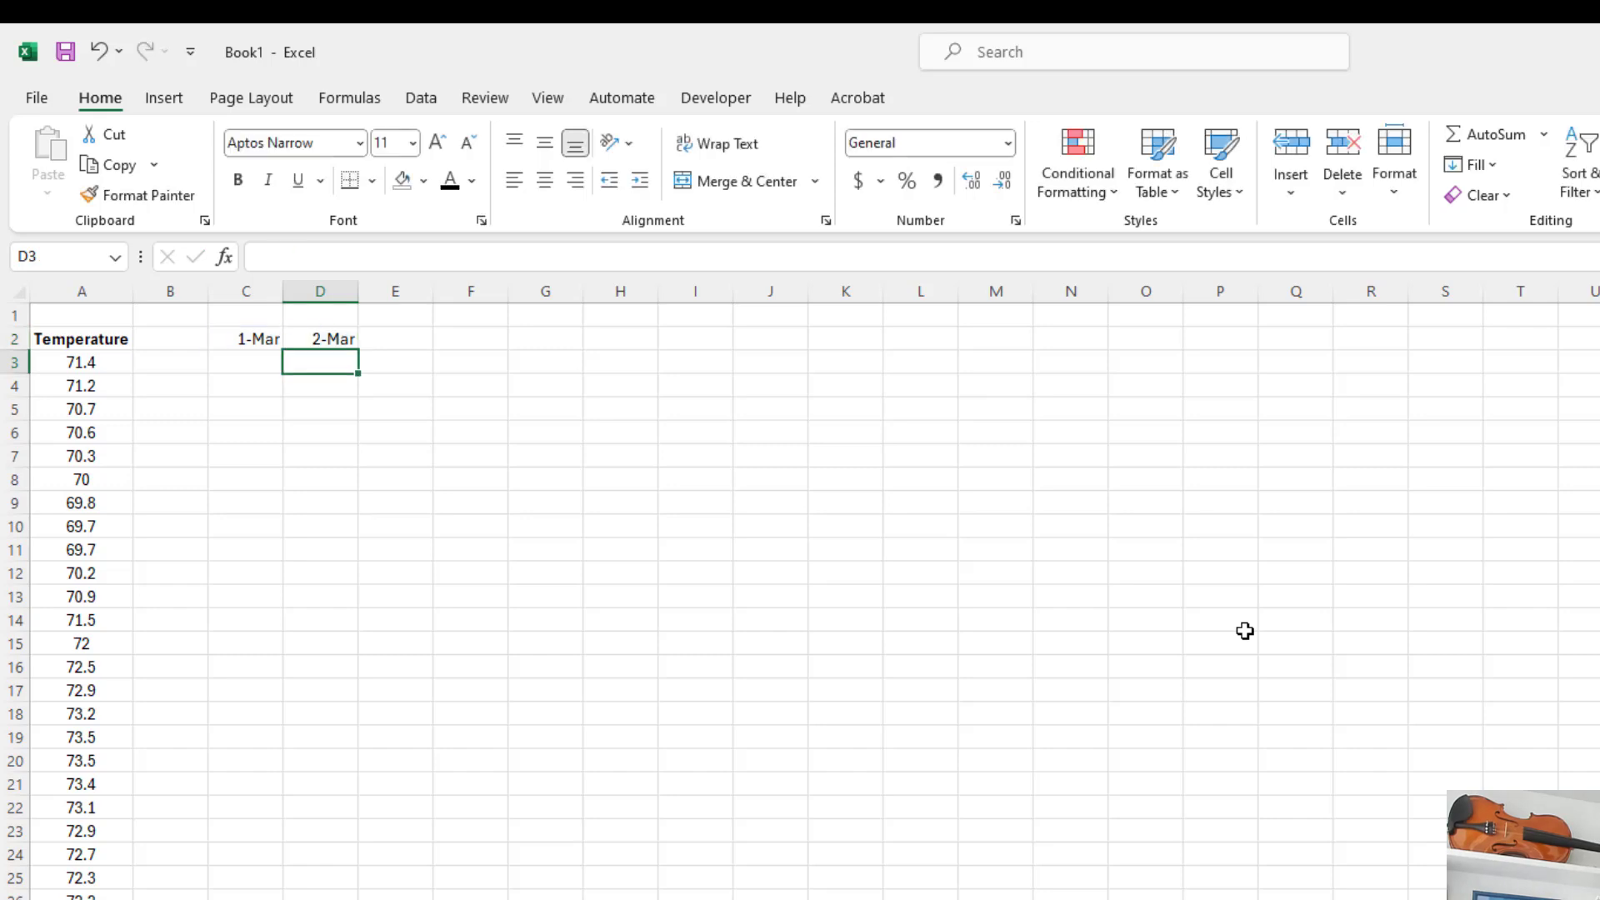
key("Up")
key("shift+Right")
key("ctrl+shift+Right")
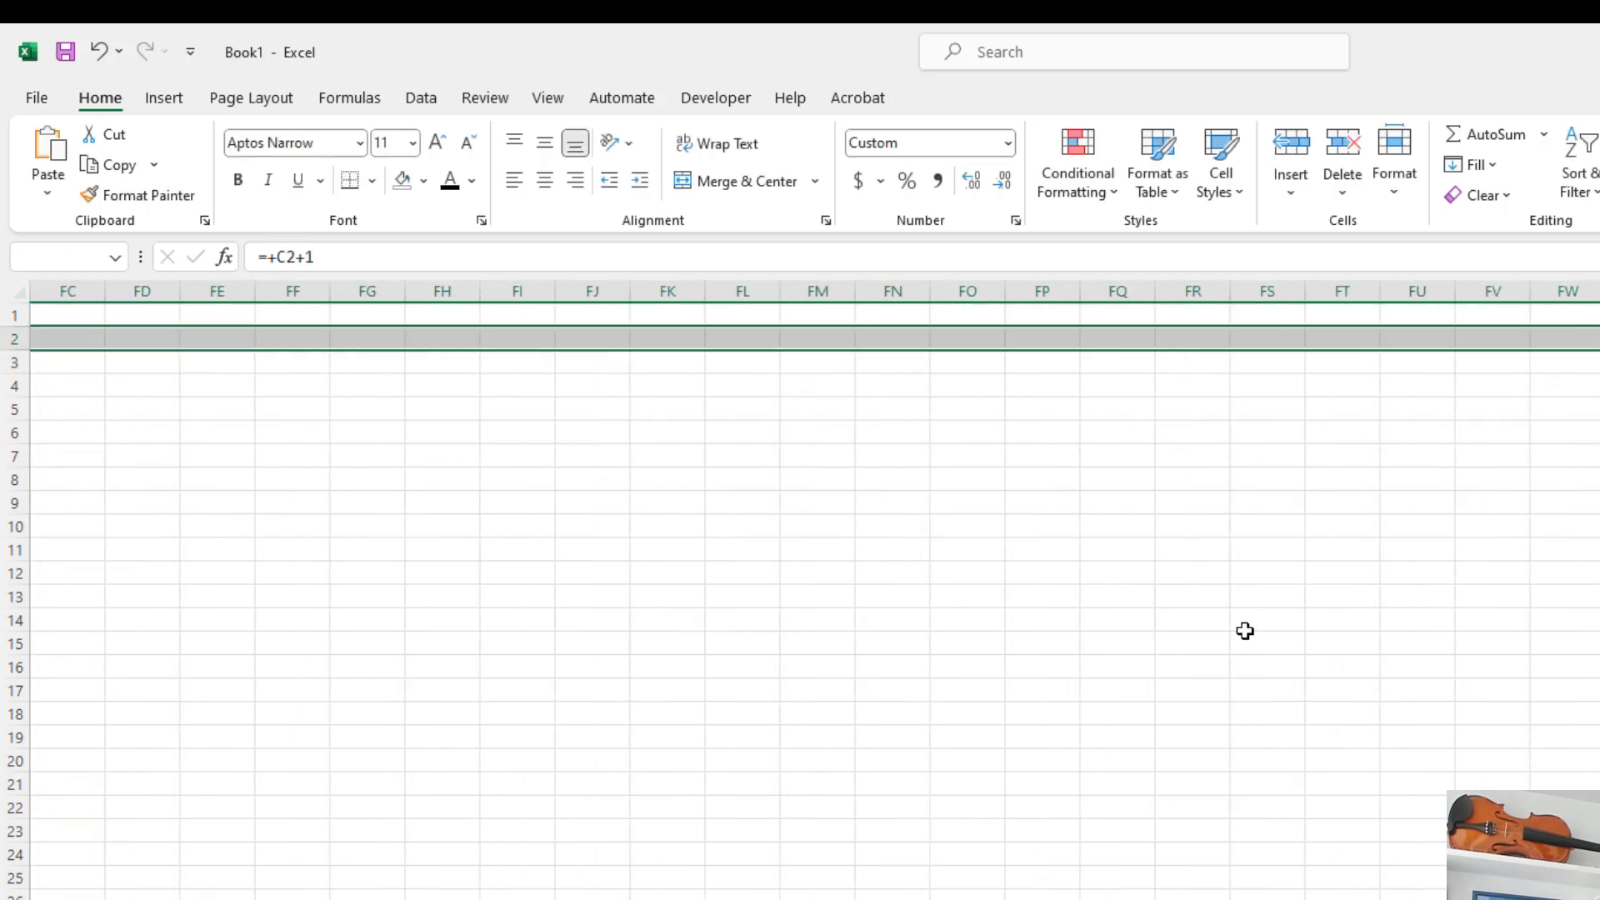
key("ctrl+r")
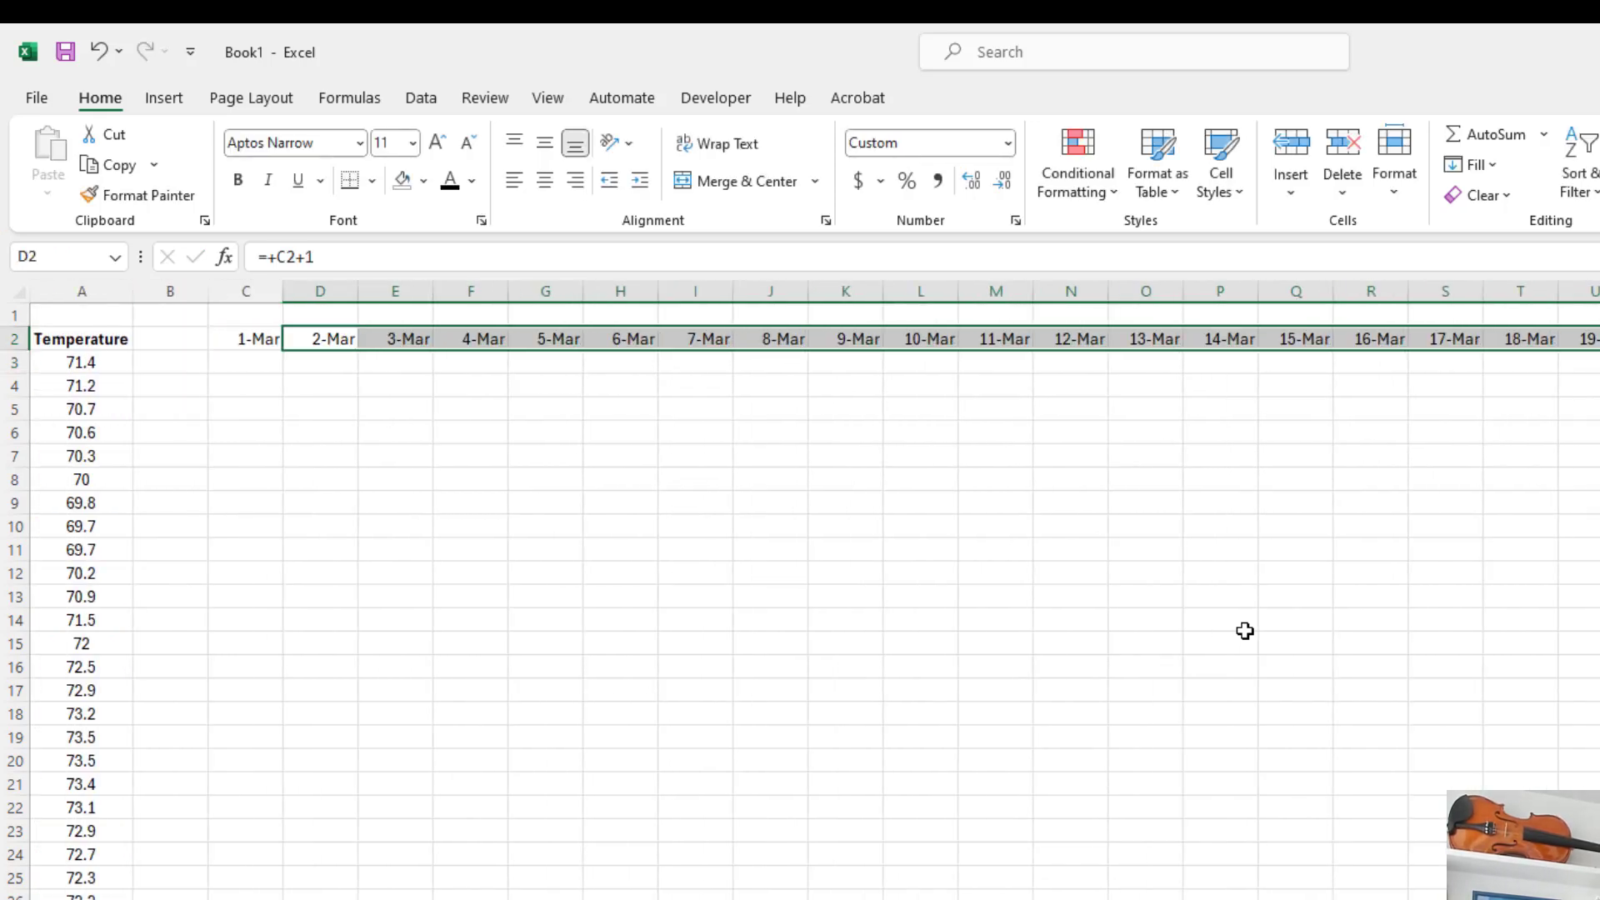
Check the end of the date row and D2's formula, then return to C2.
key("Left")
key("ctrl+Right")
key("ctrl+Left")
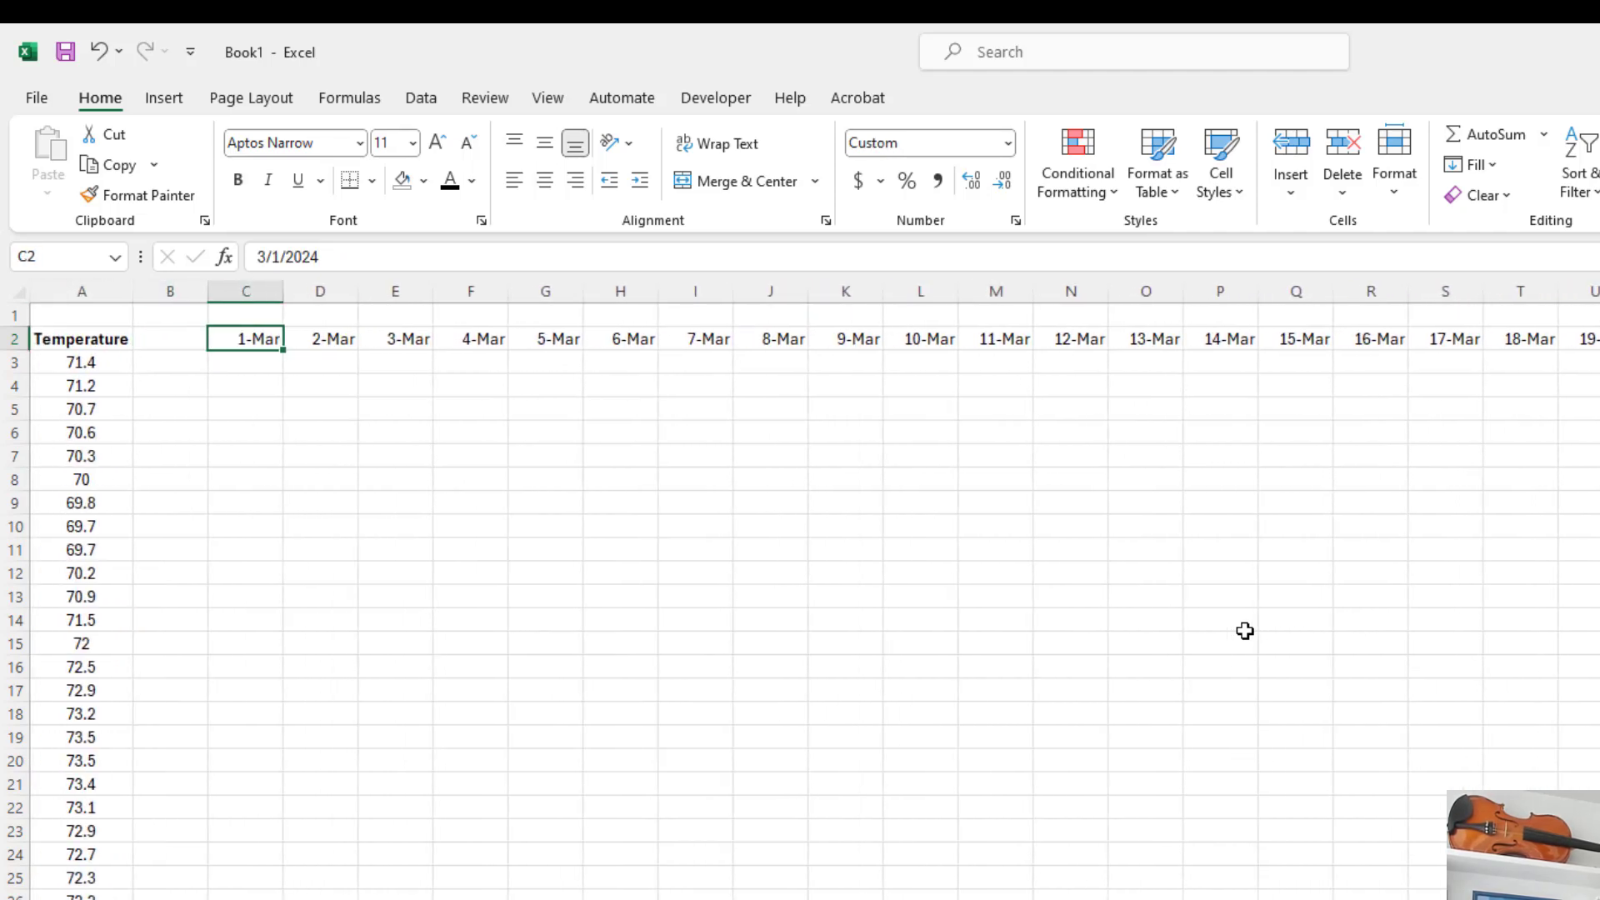
key("Right")
left_click(383, 244)
key("Escape")
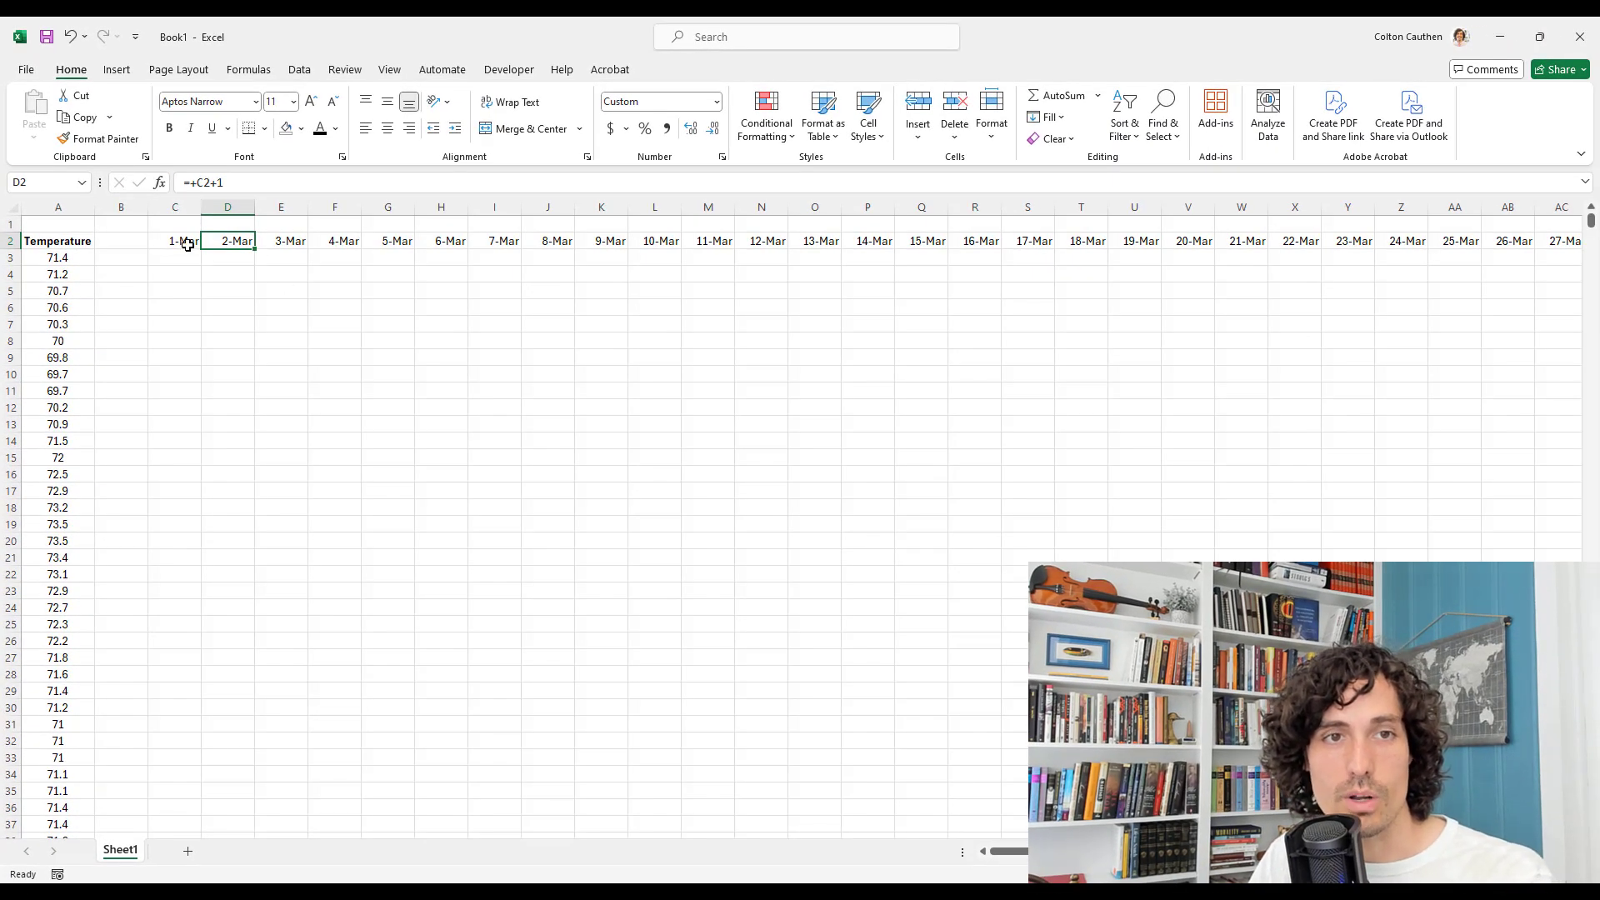
left_click(188, 245)
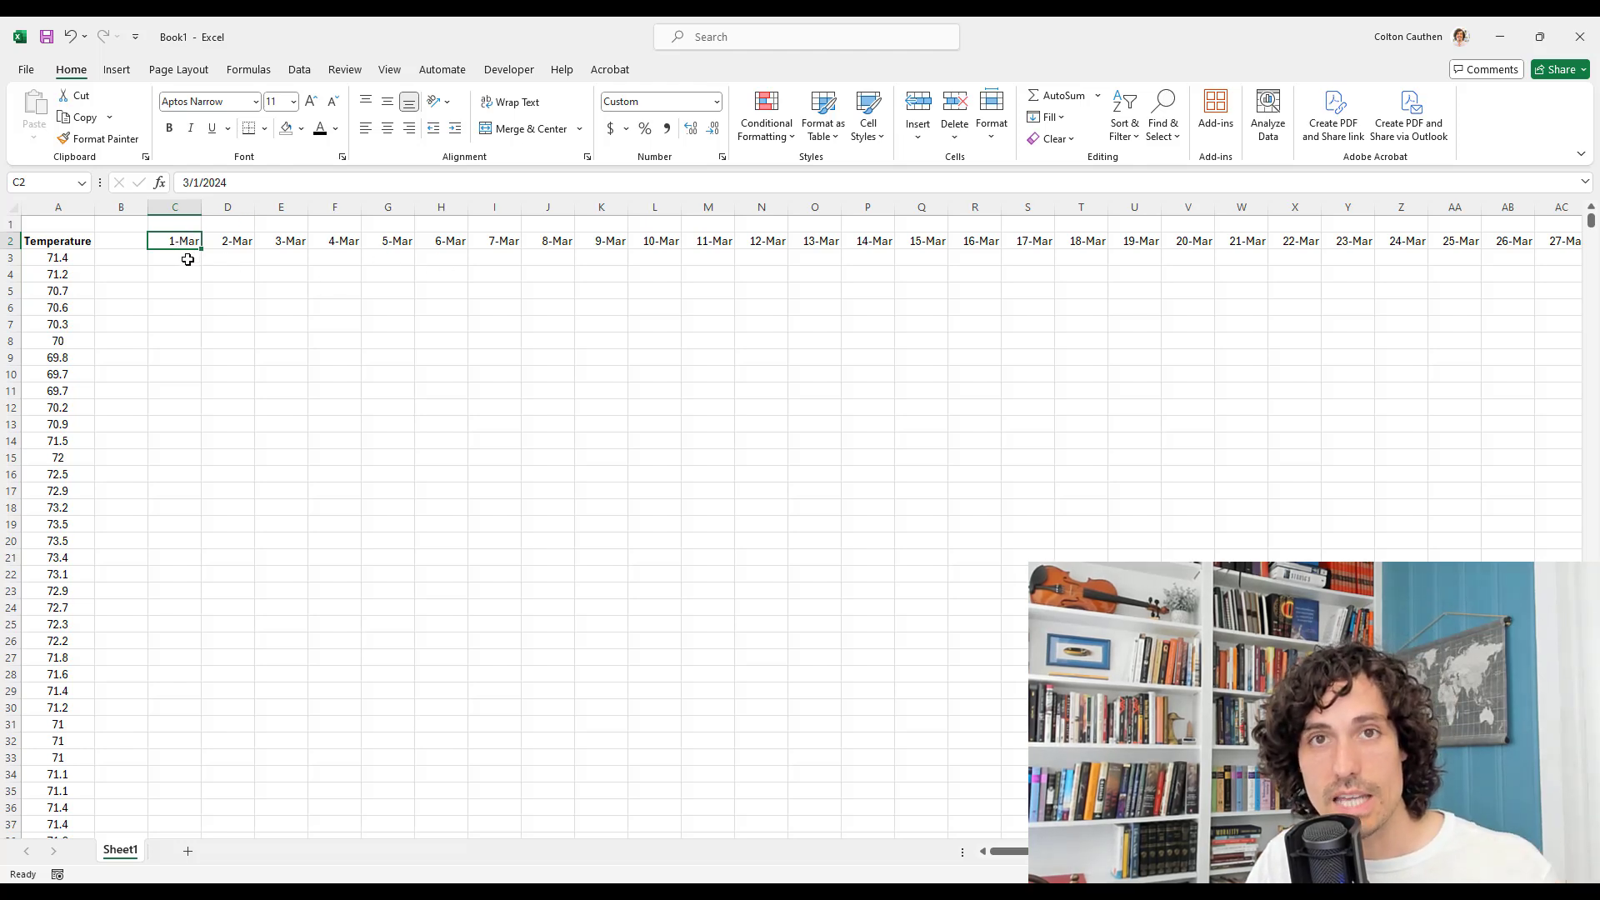
left_click_drag(187, 259, 184, 653)
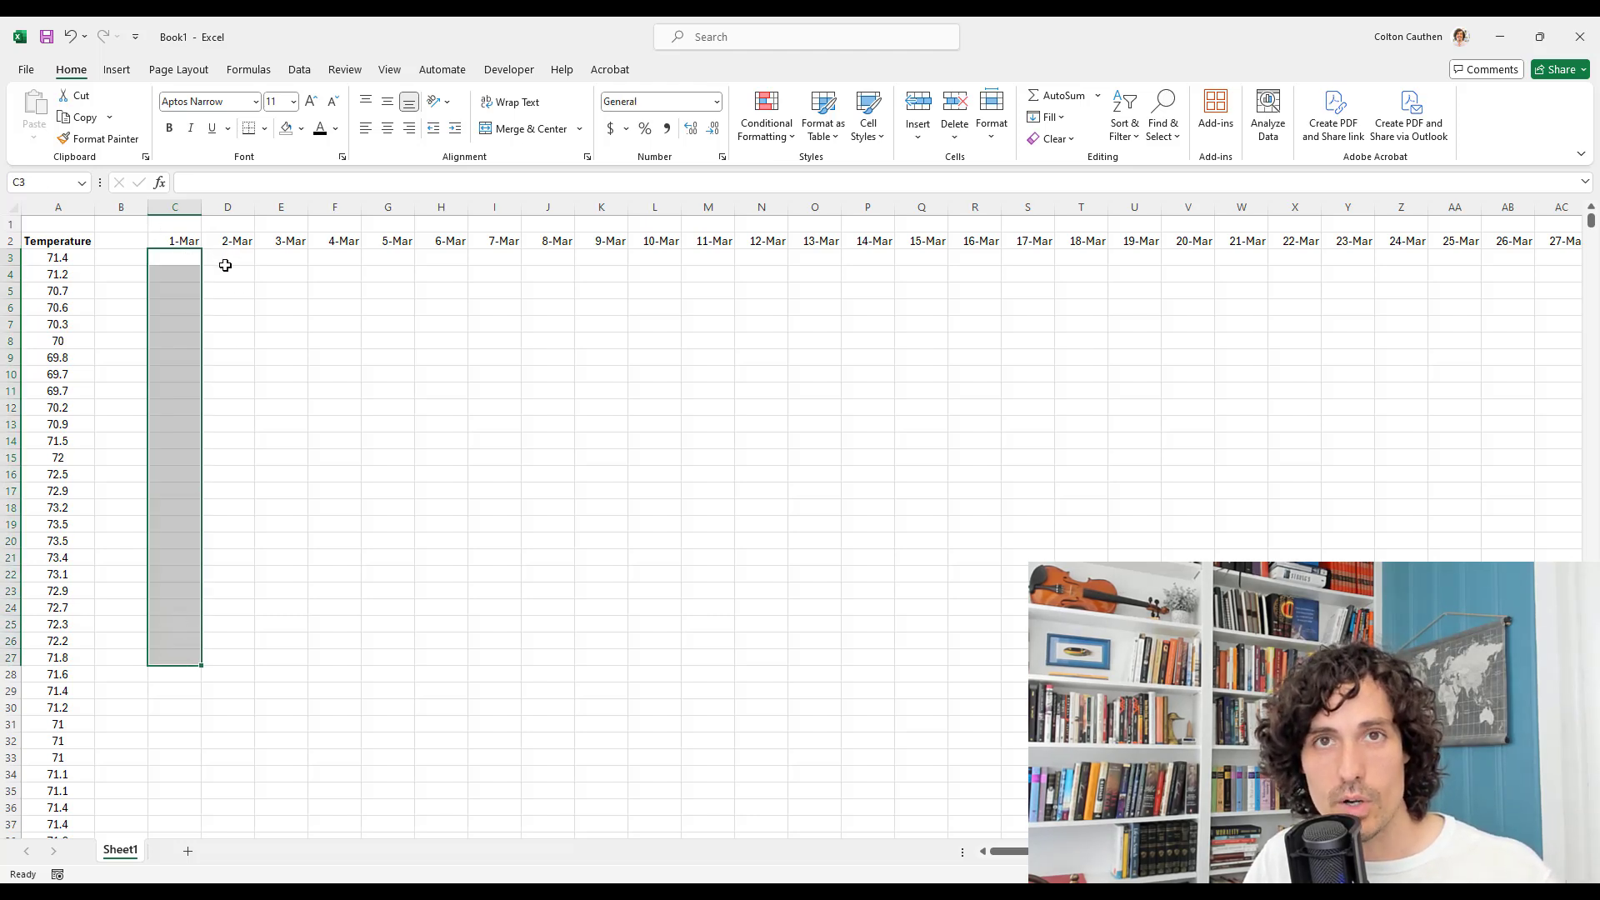
left_click_drag(228, 254, 229, 658)
left_click_drag(300, 251, 295, 606)
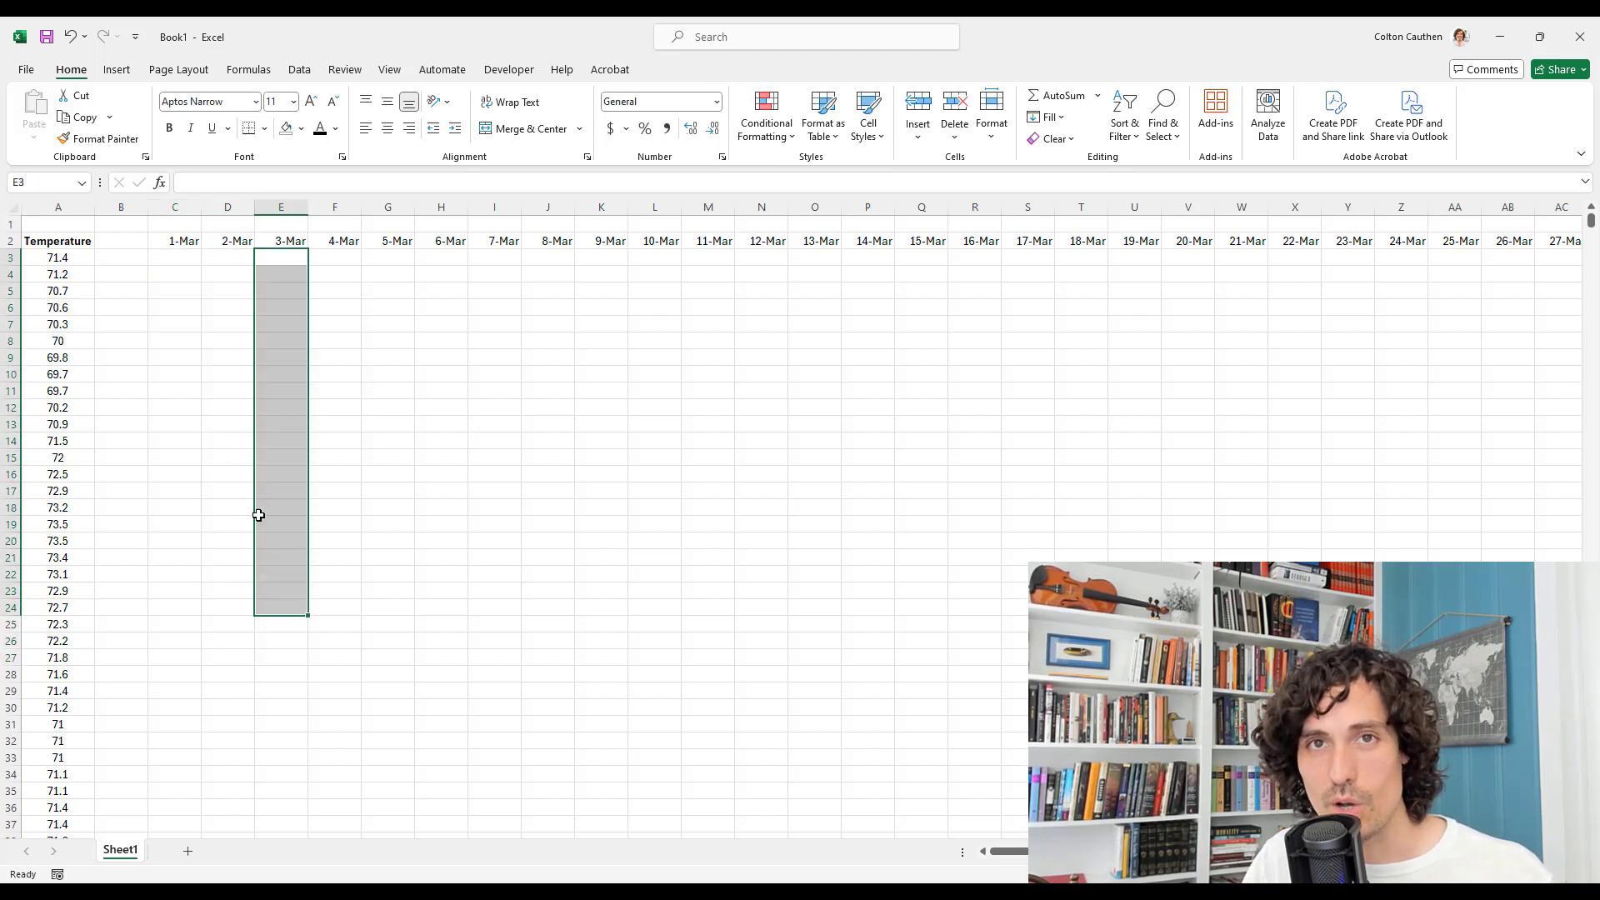
left_click(56, 642)
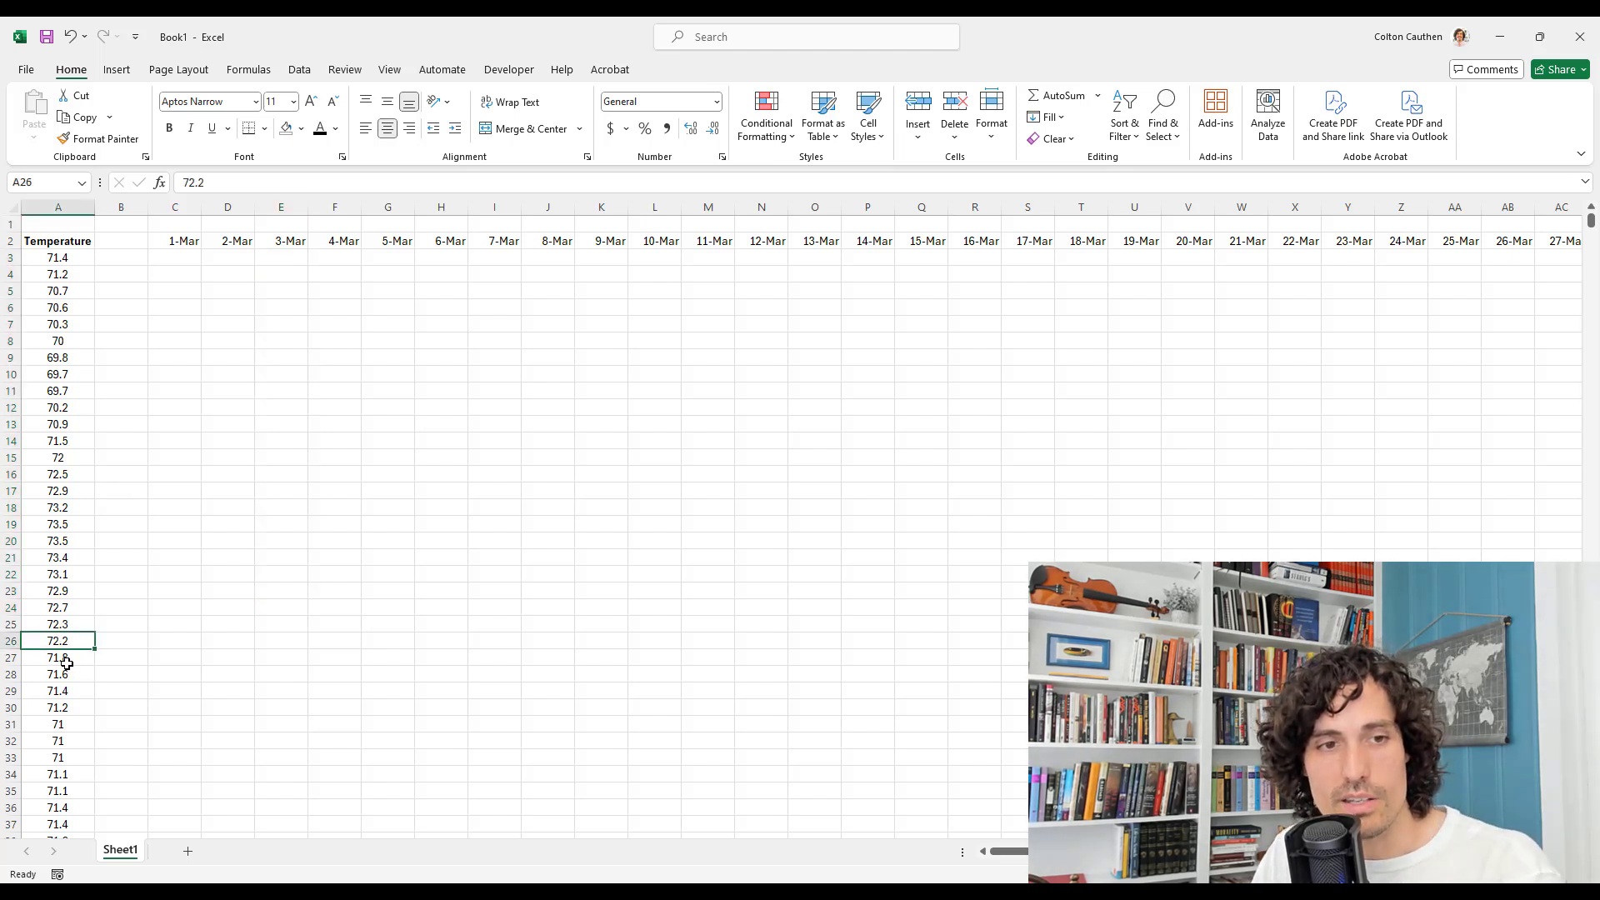
left_click_drag(68, 661, 86, 753)
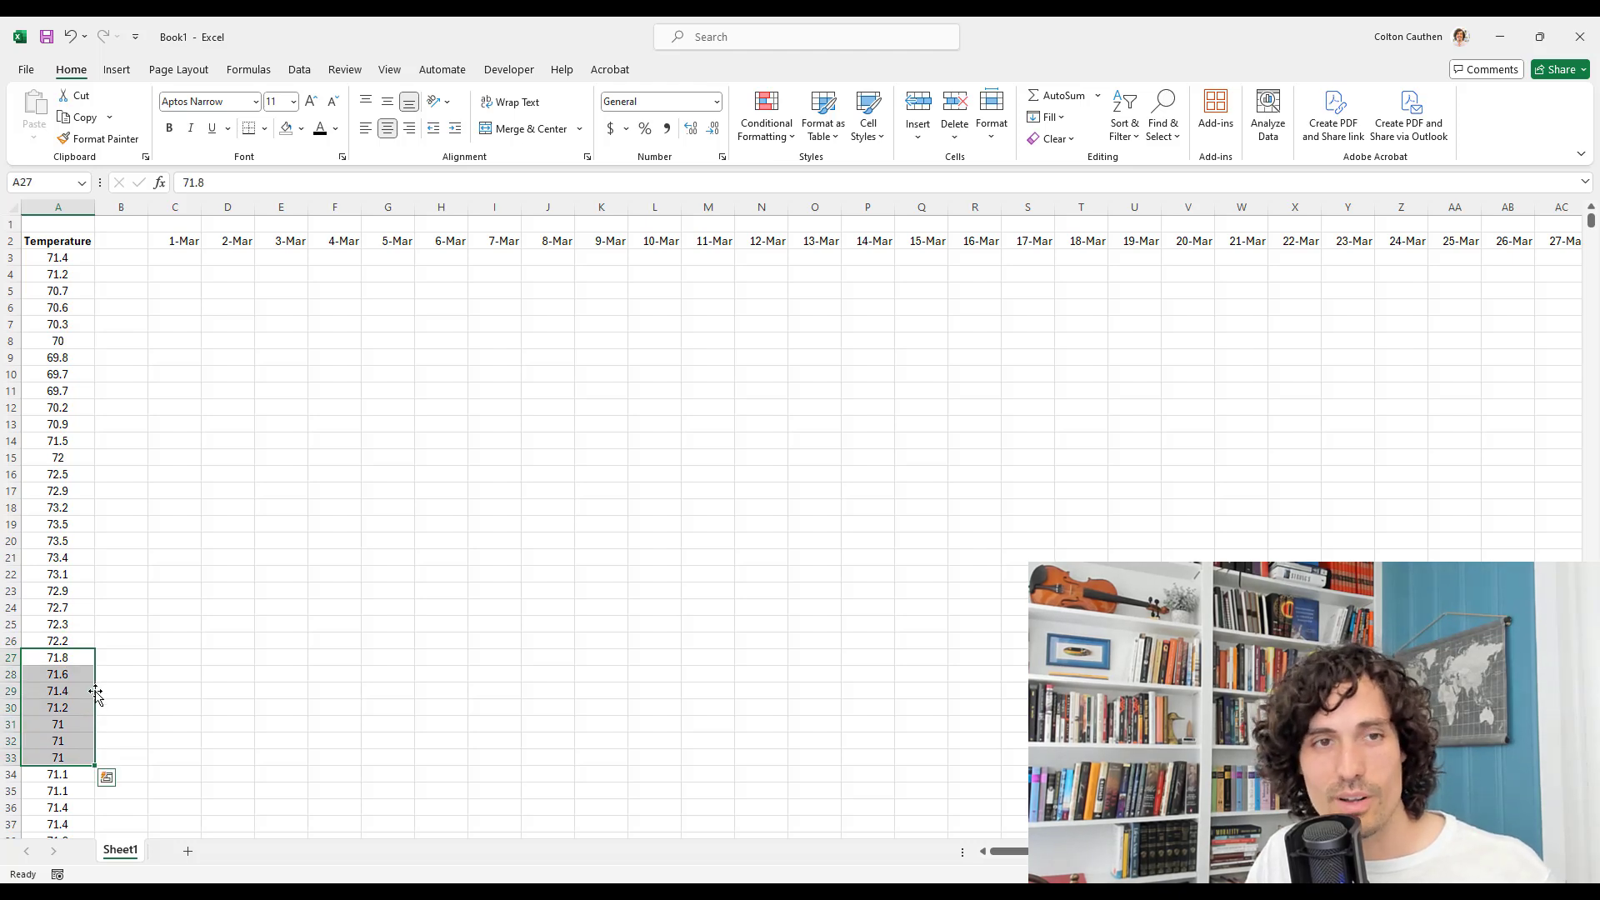
left_click(224, 267)
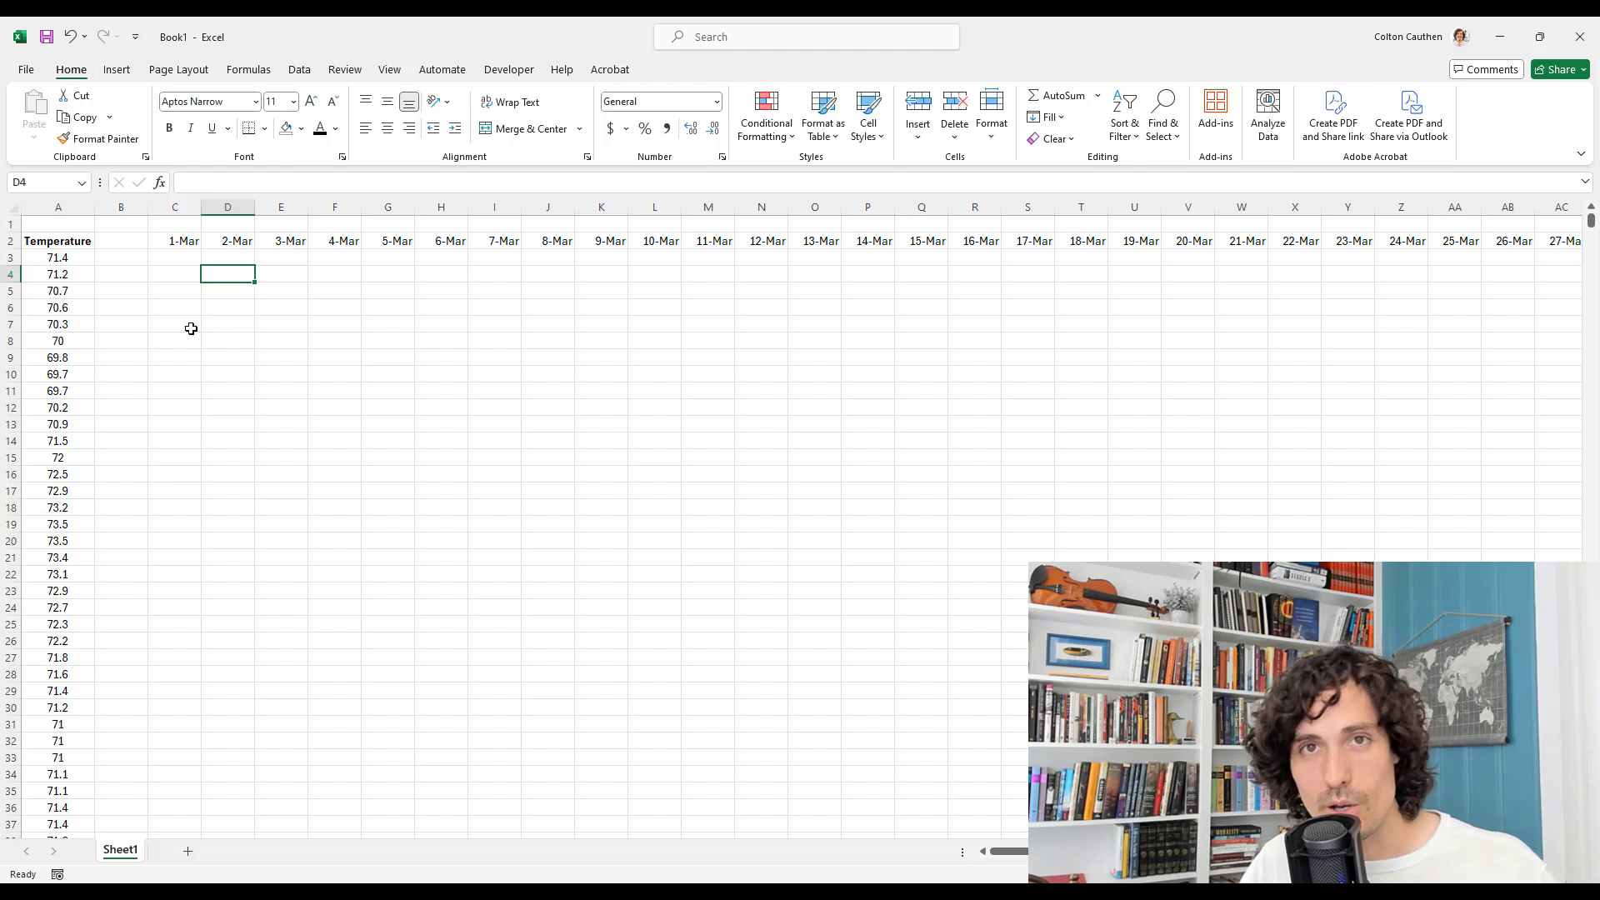
left_click_drag(58, 263, 75, 492)
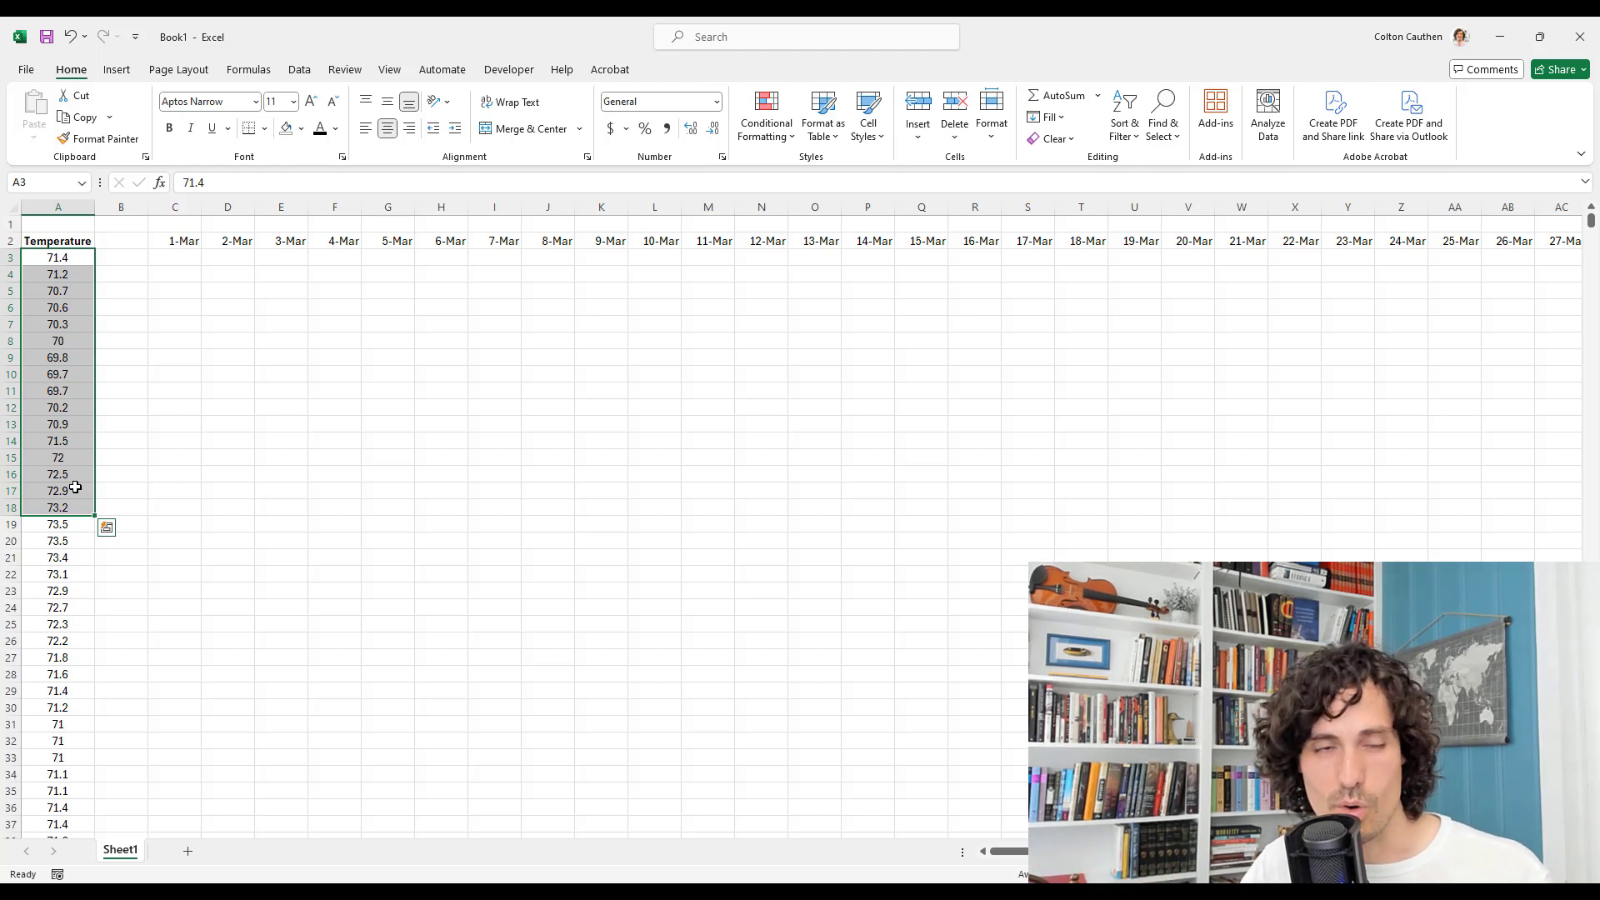
left_click(235, 258)
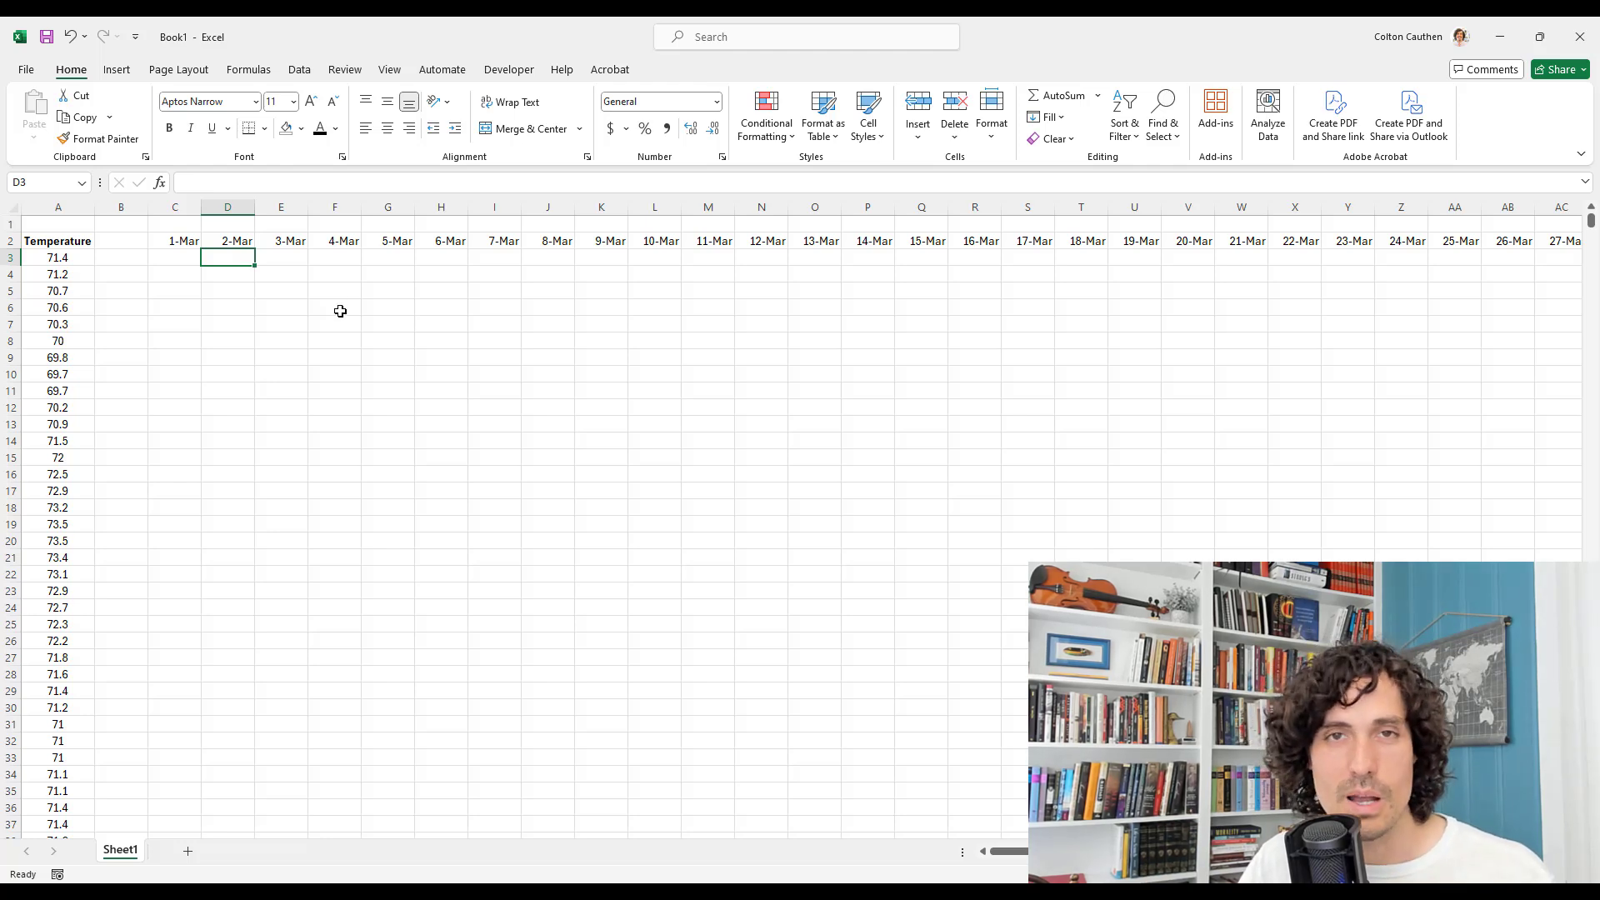
Enter =A3 in C3 and paste it down the 1-Mar column.
left_click(190, 254)
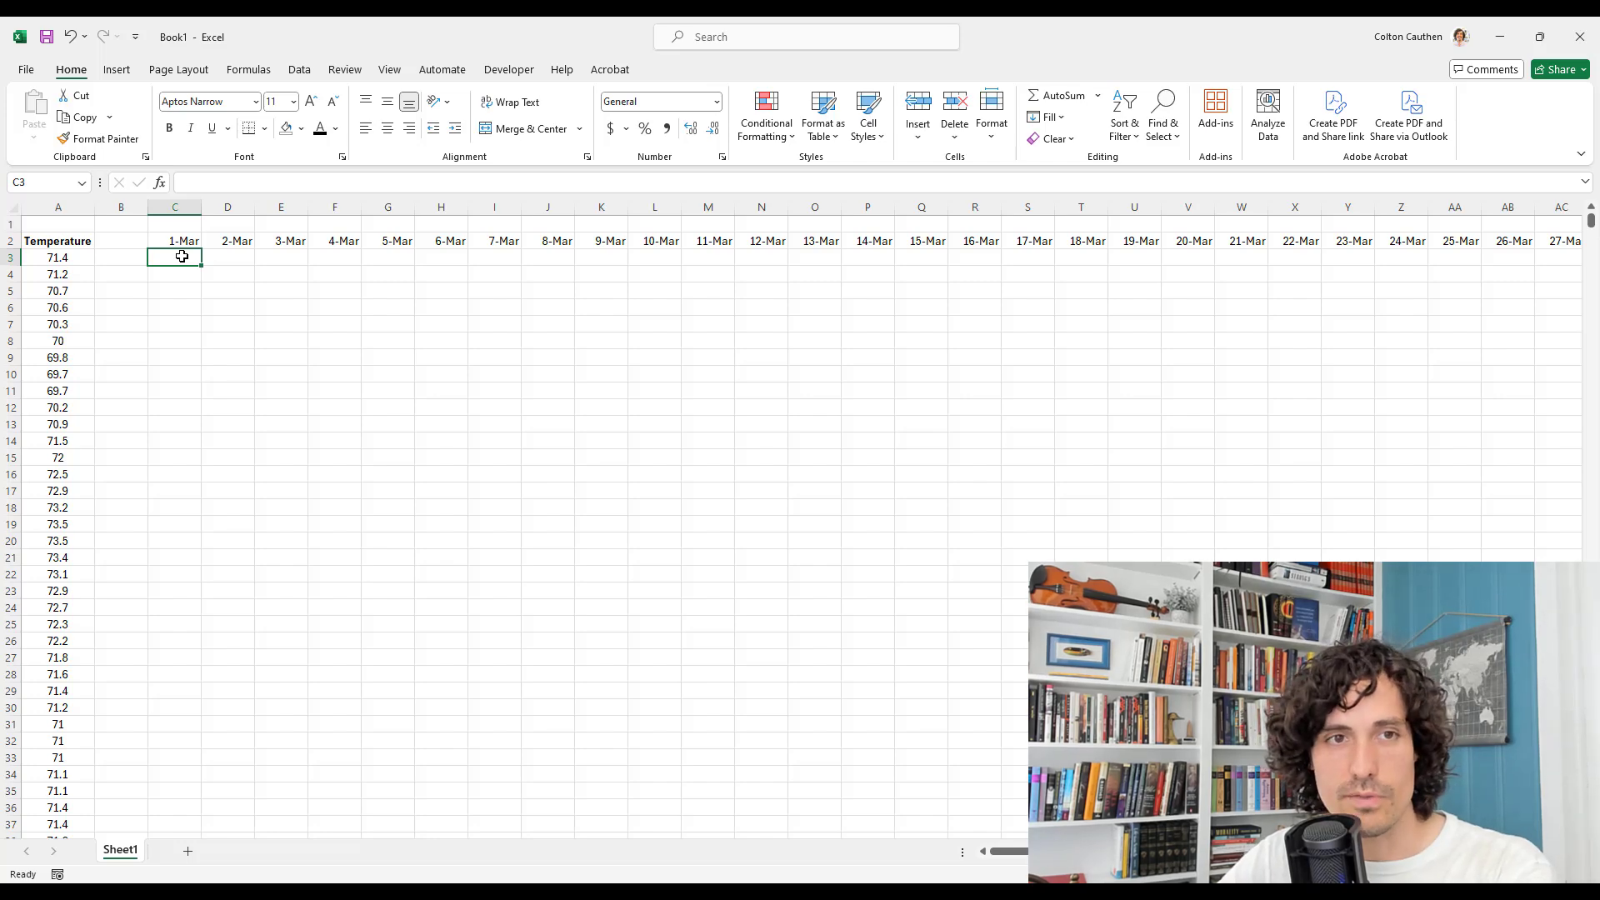
type("=")
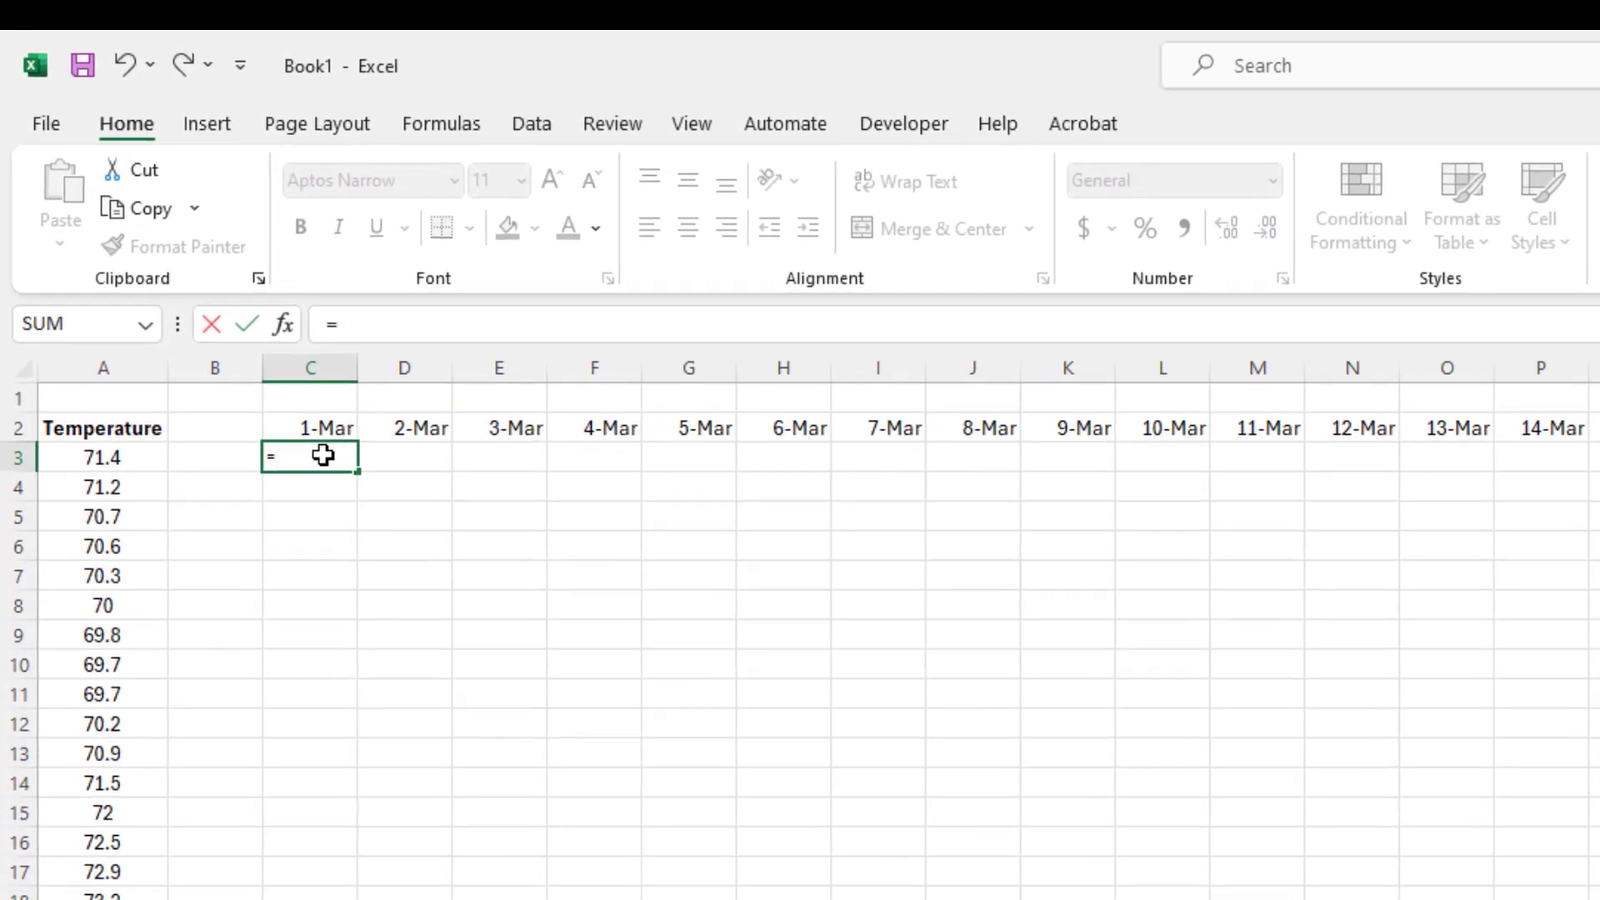
key("Left")
key("Left")
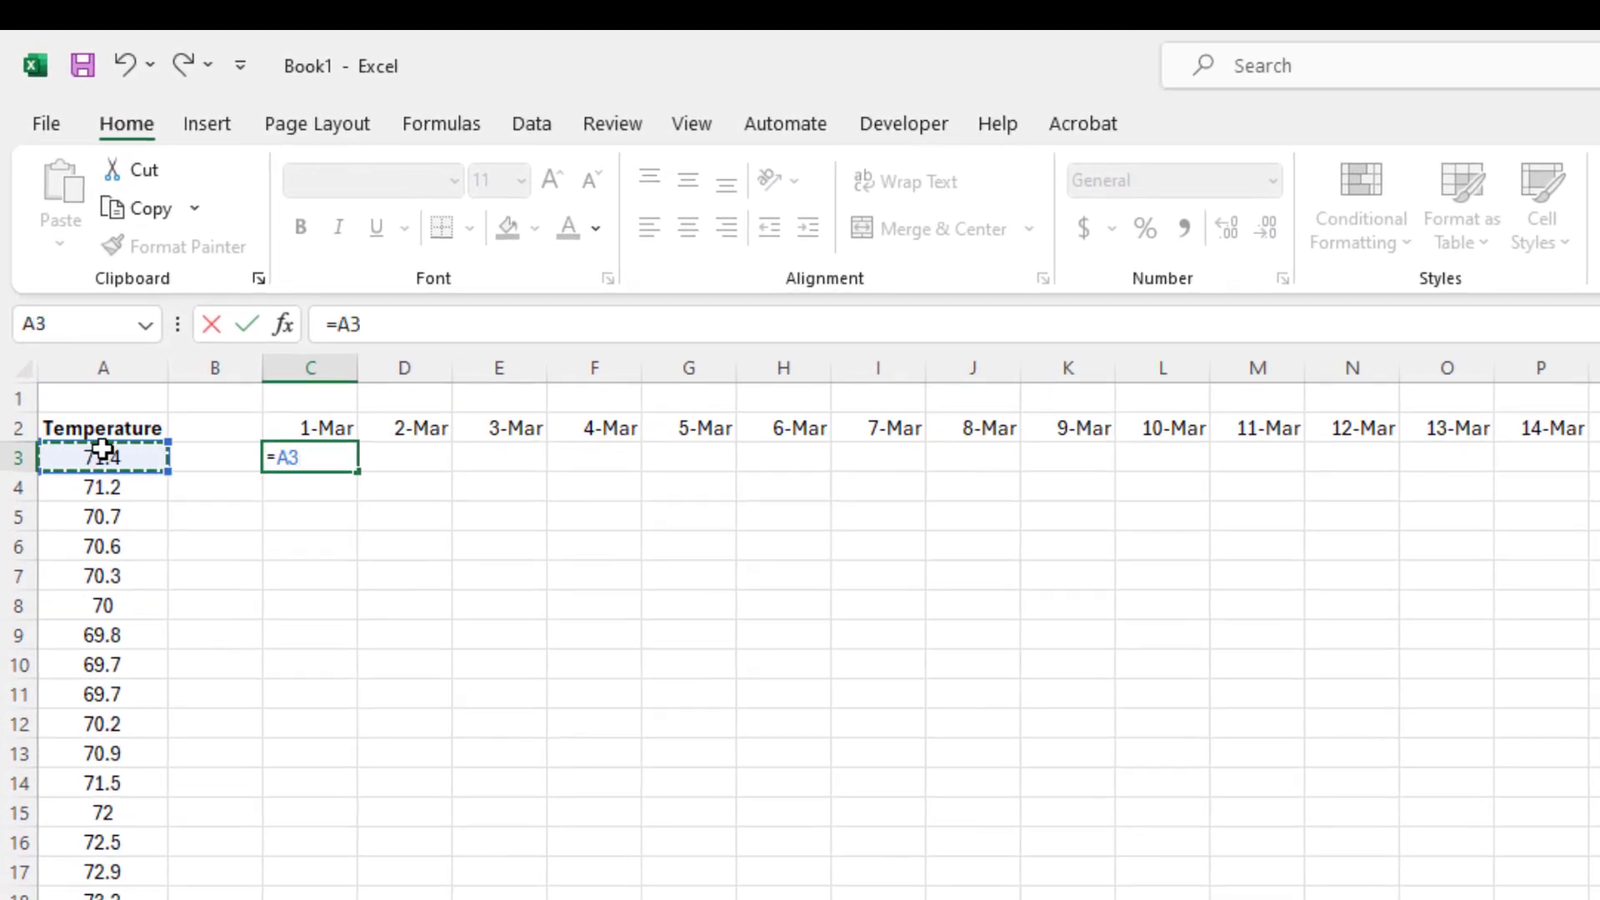
key("Return")
key("Up")
key("ctrl+c")
left_click_drag(310, 458, 310, 899)
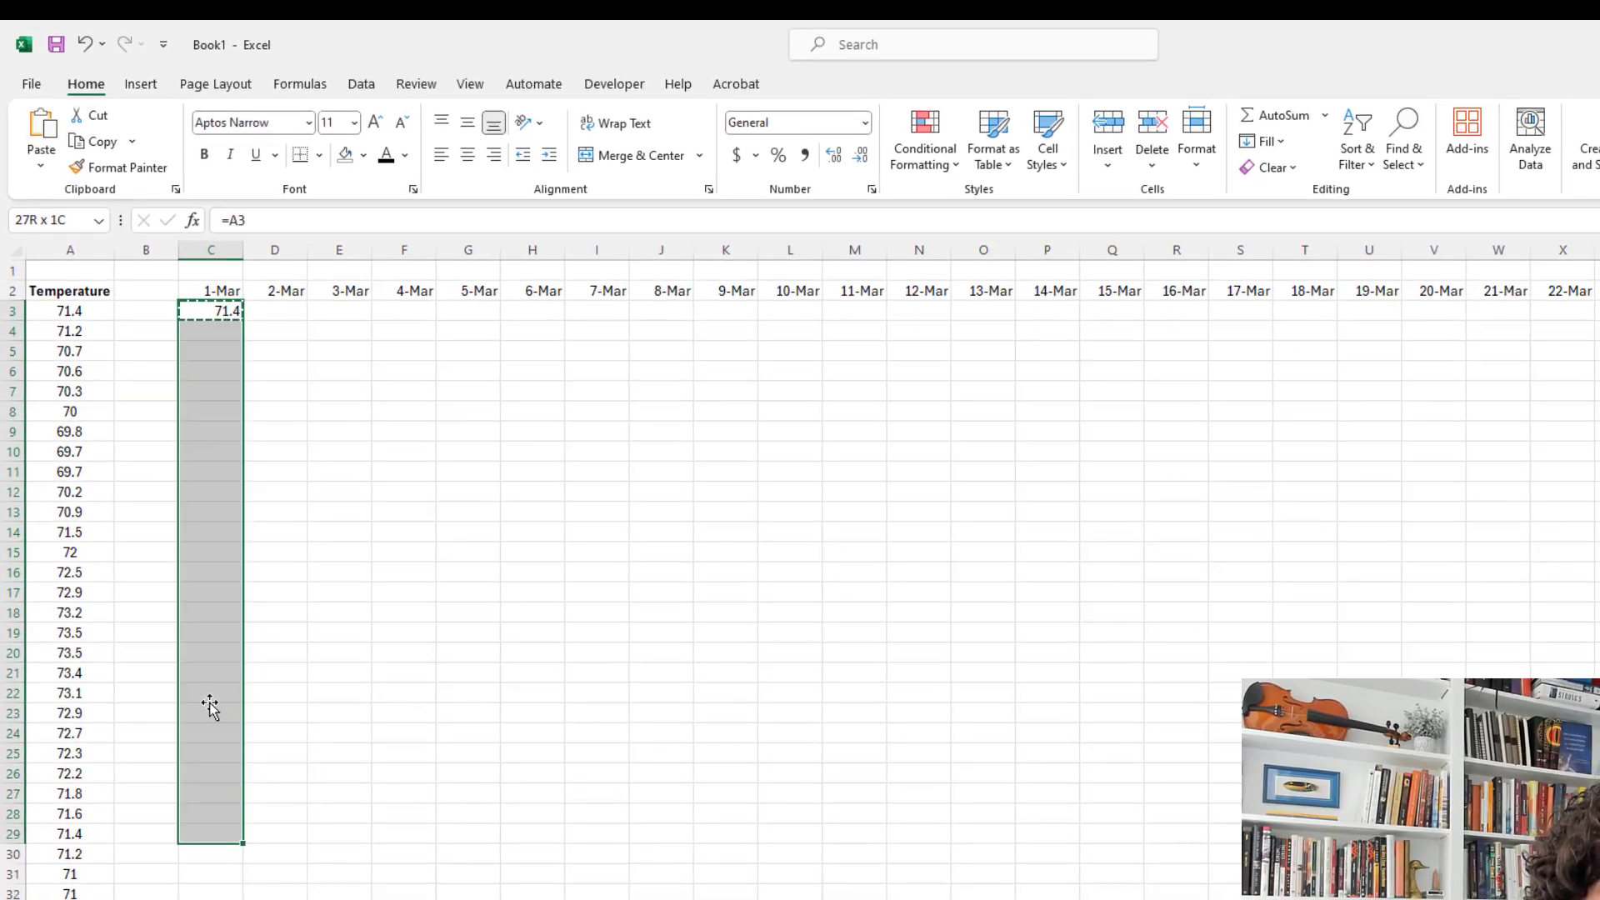
key("ctrl+v")
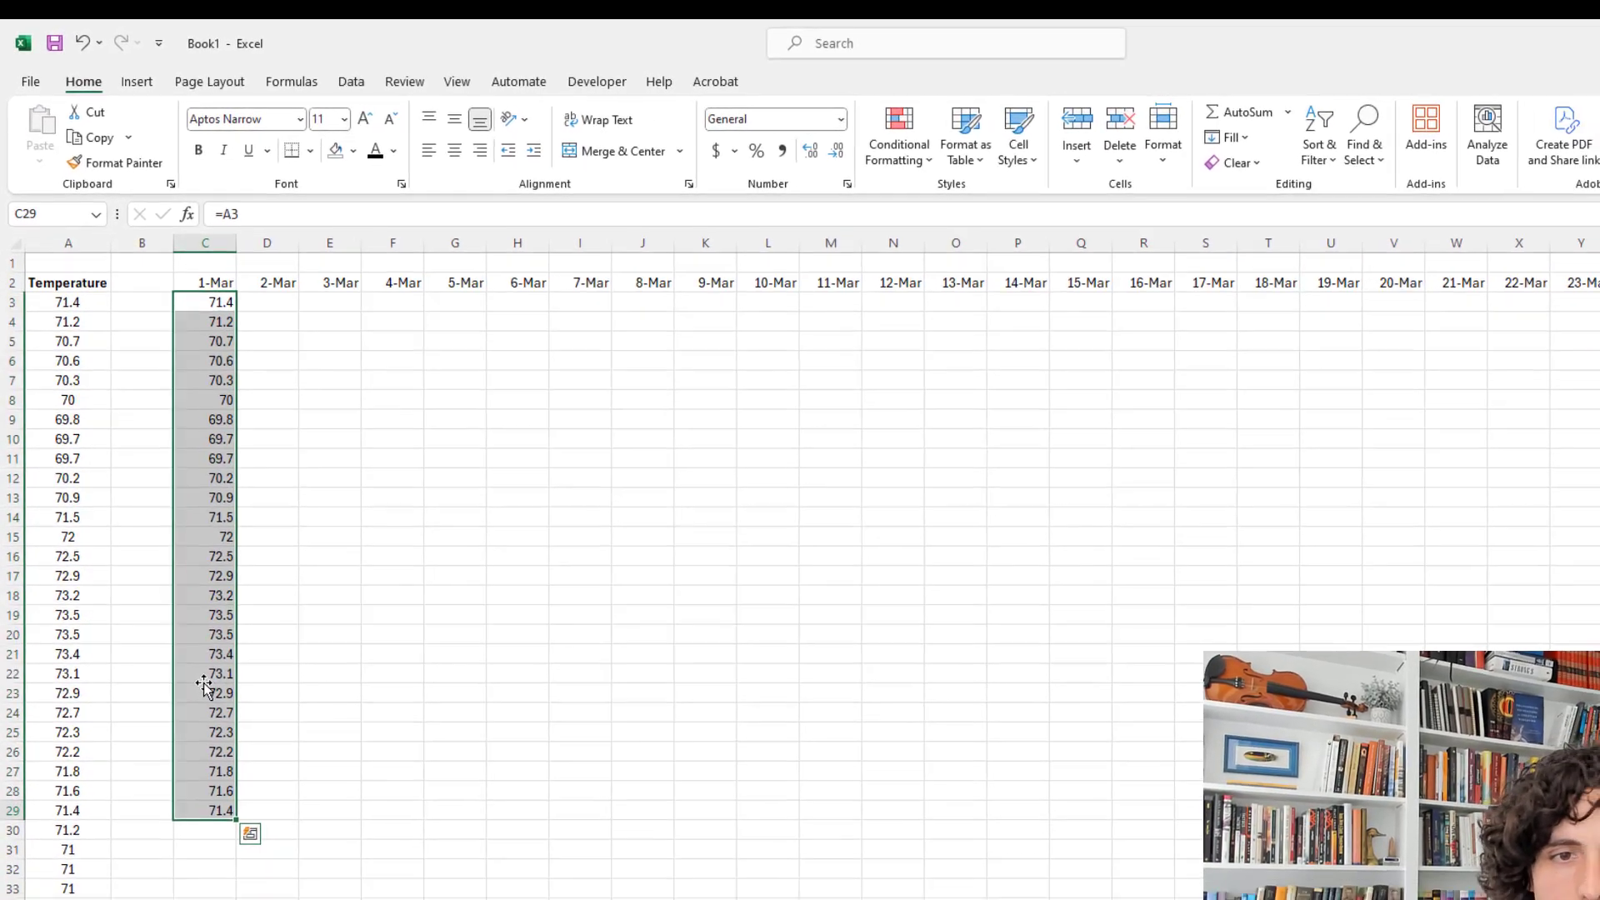
Delete the overflow values below row 26, keeping 24 hourly readings in C3:C26.
key("ctrl+Down")
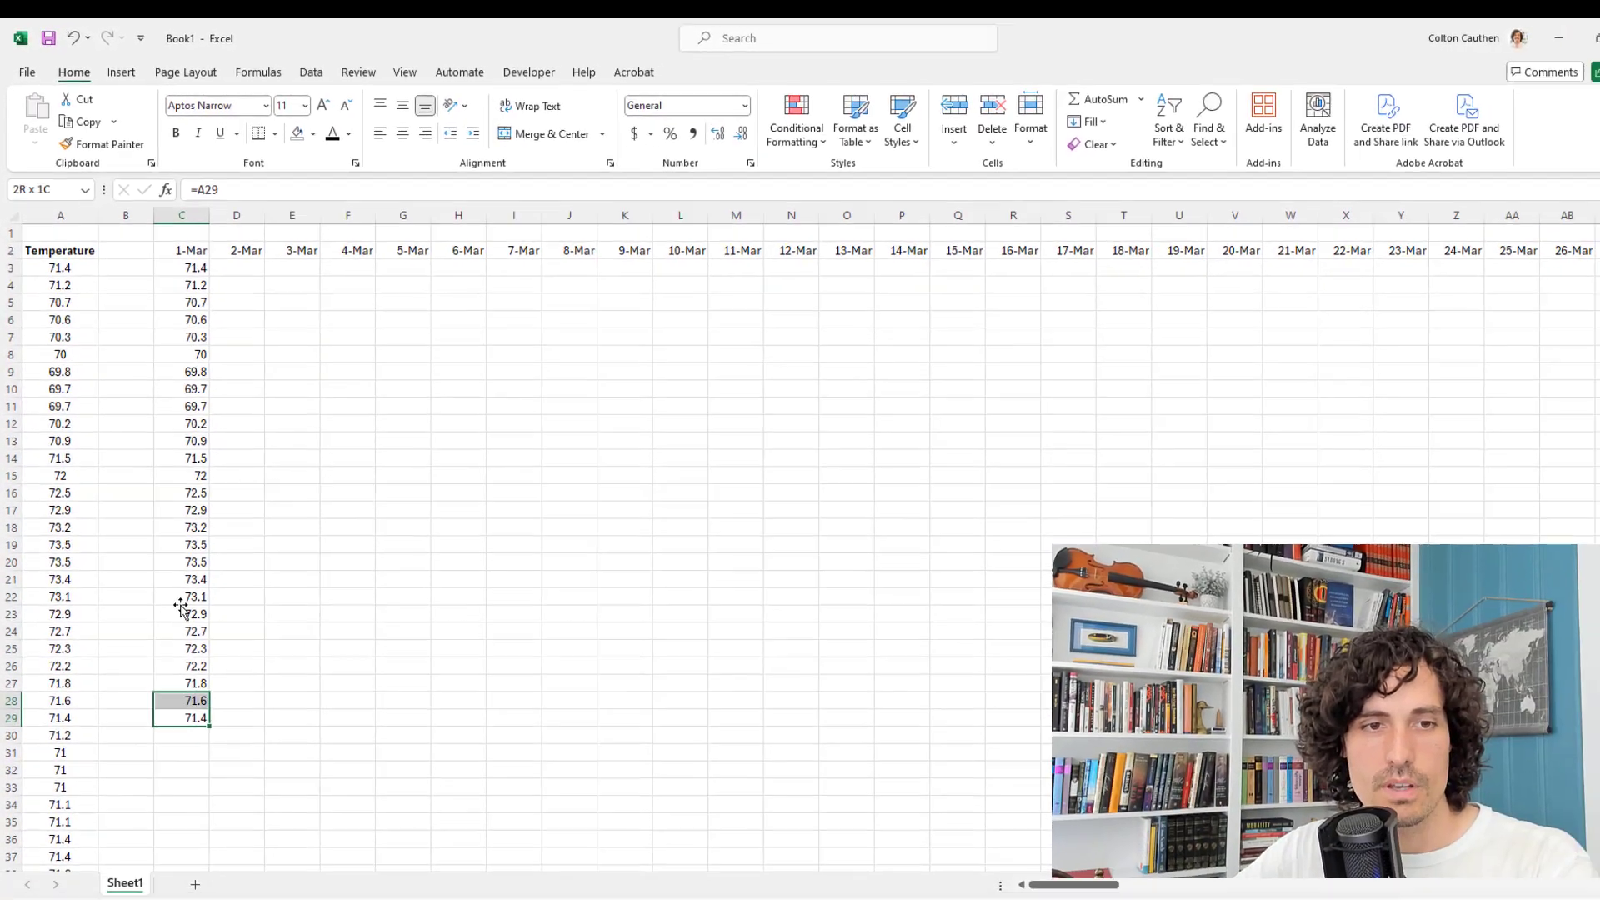
key("Delete")
key("Up")
key("Delete")
key("ctrl+Up")
key("Down")
key("ctrl+shift+Down")
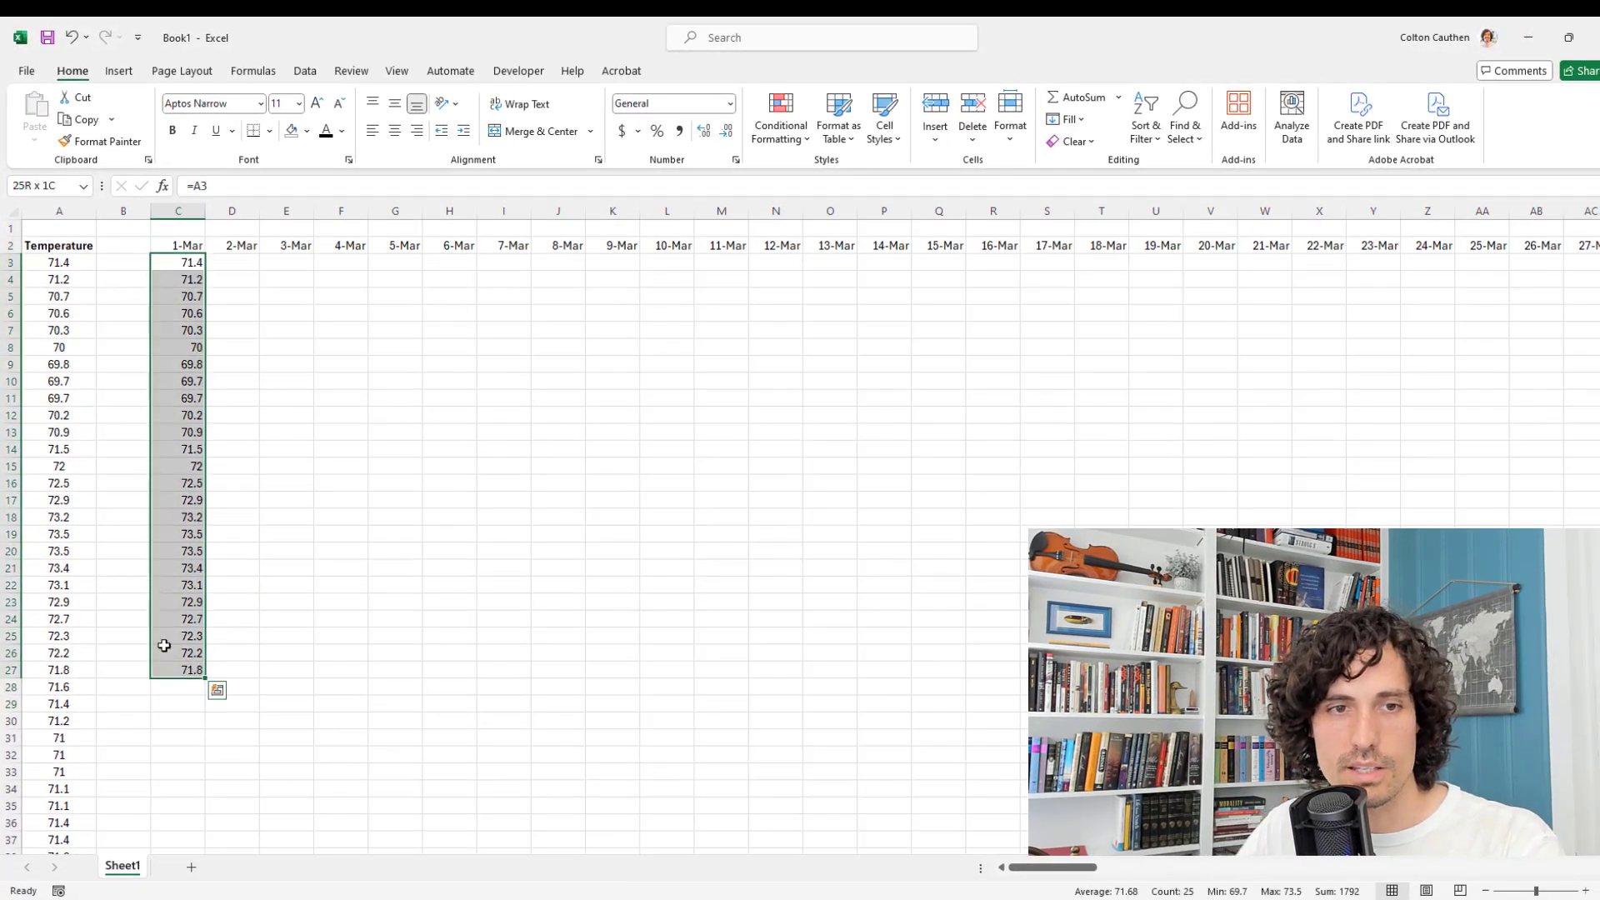
key("ctrl+Down")
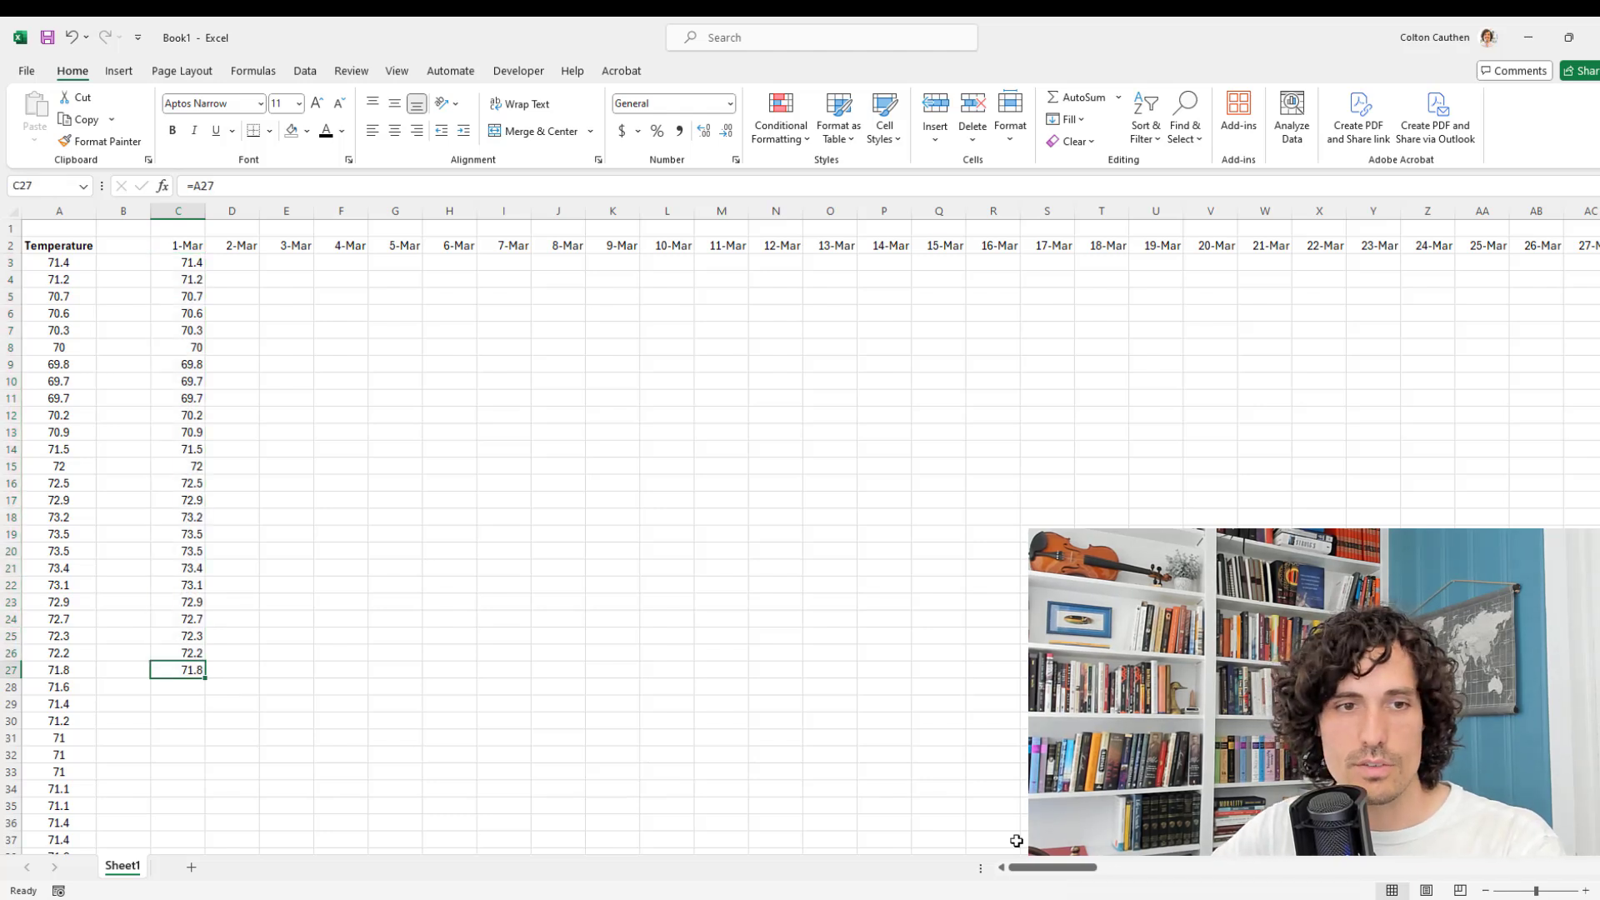
key("Delete")
key("Up")
key("ctrl+Up")
key("ctrl+shift+Down")
key("ctrl+v")
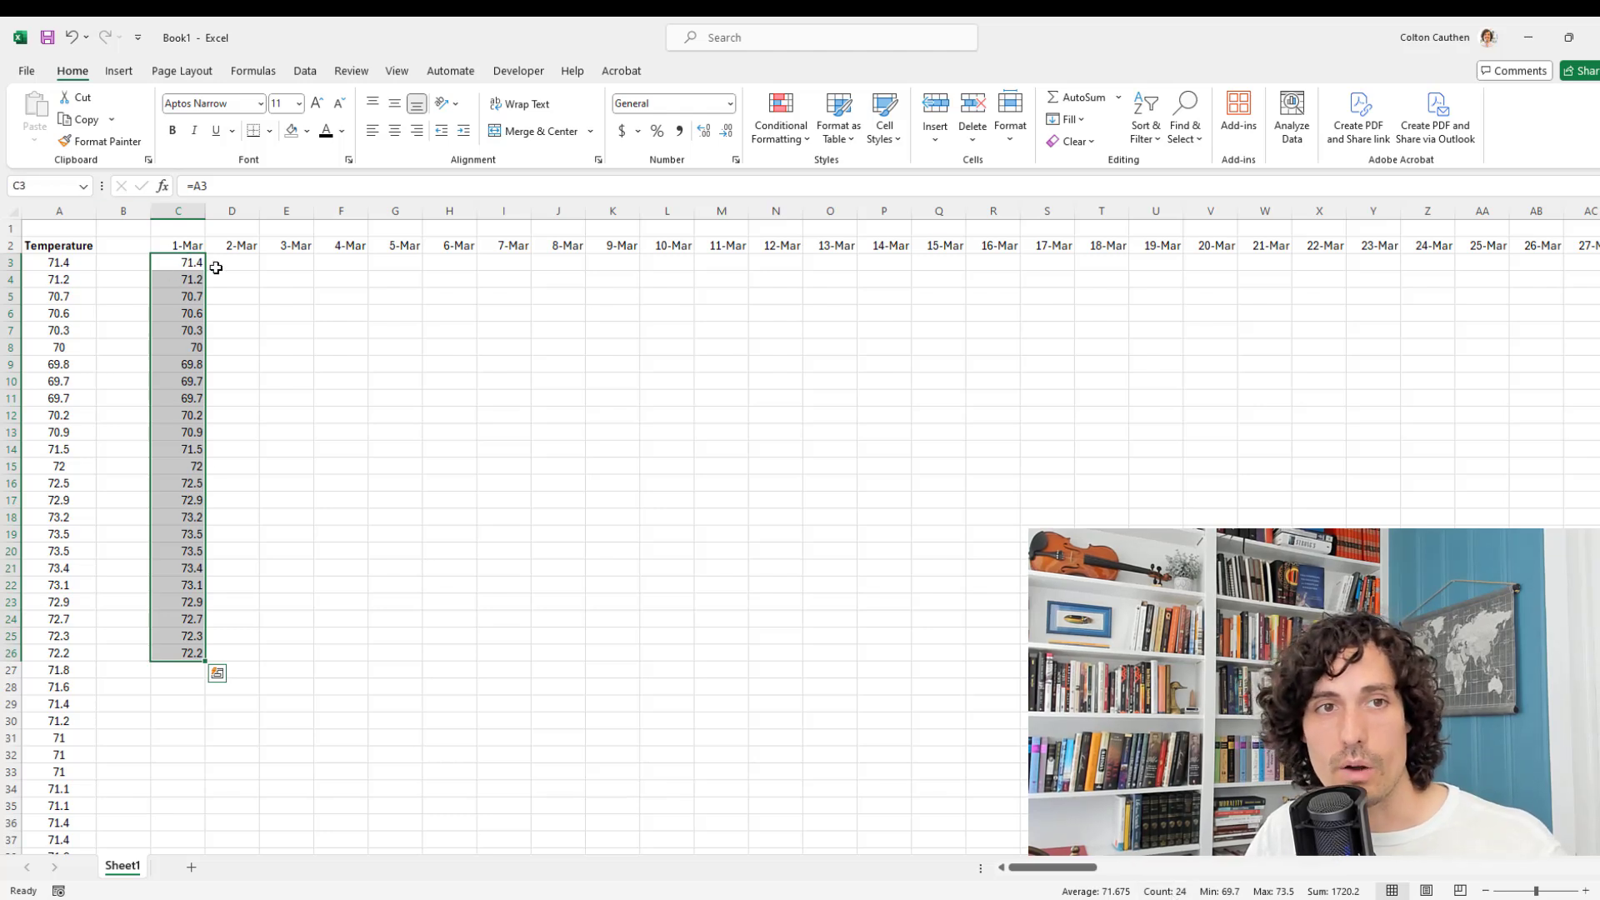
Enter =A27 in D3 so 2-Mar's first hour shows 71.8, then recheck the formula.
left_click(244, 265)
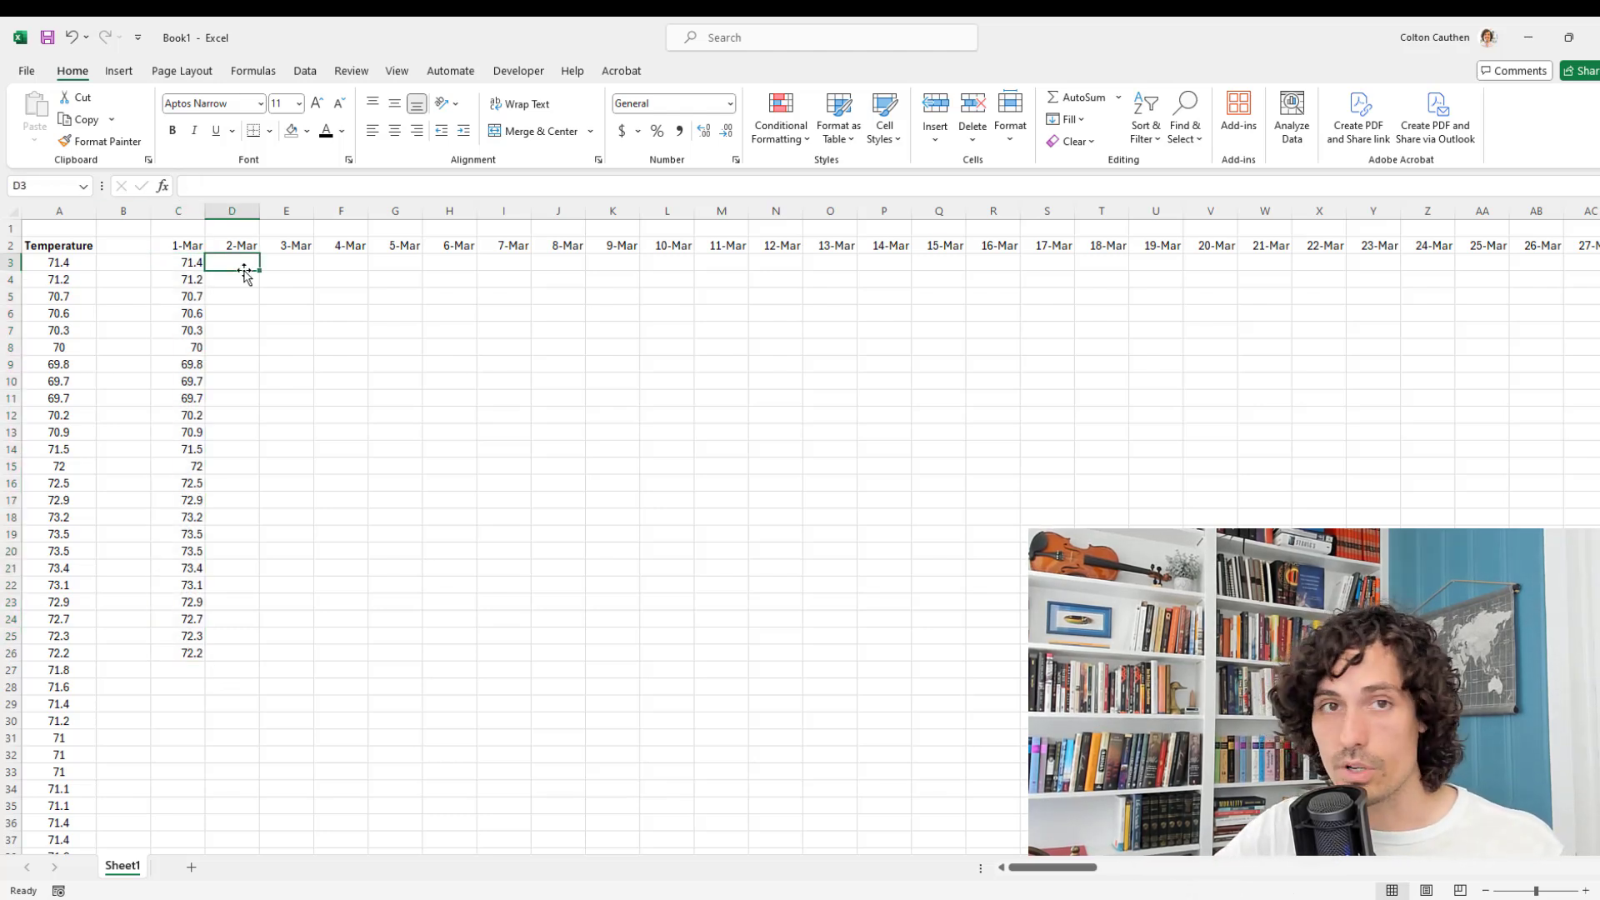
type("=")
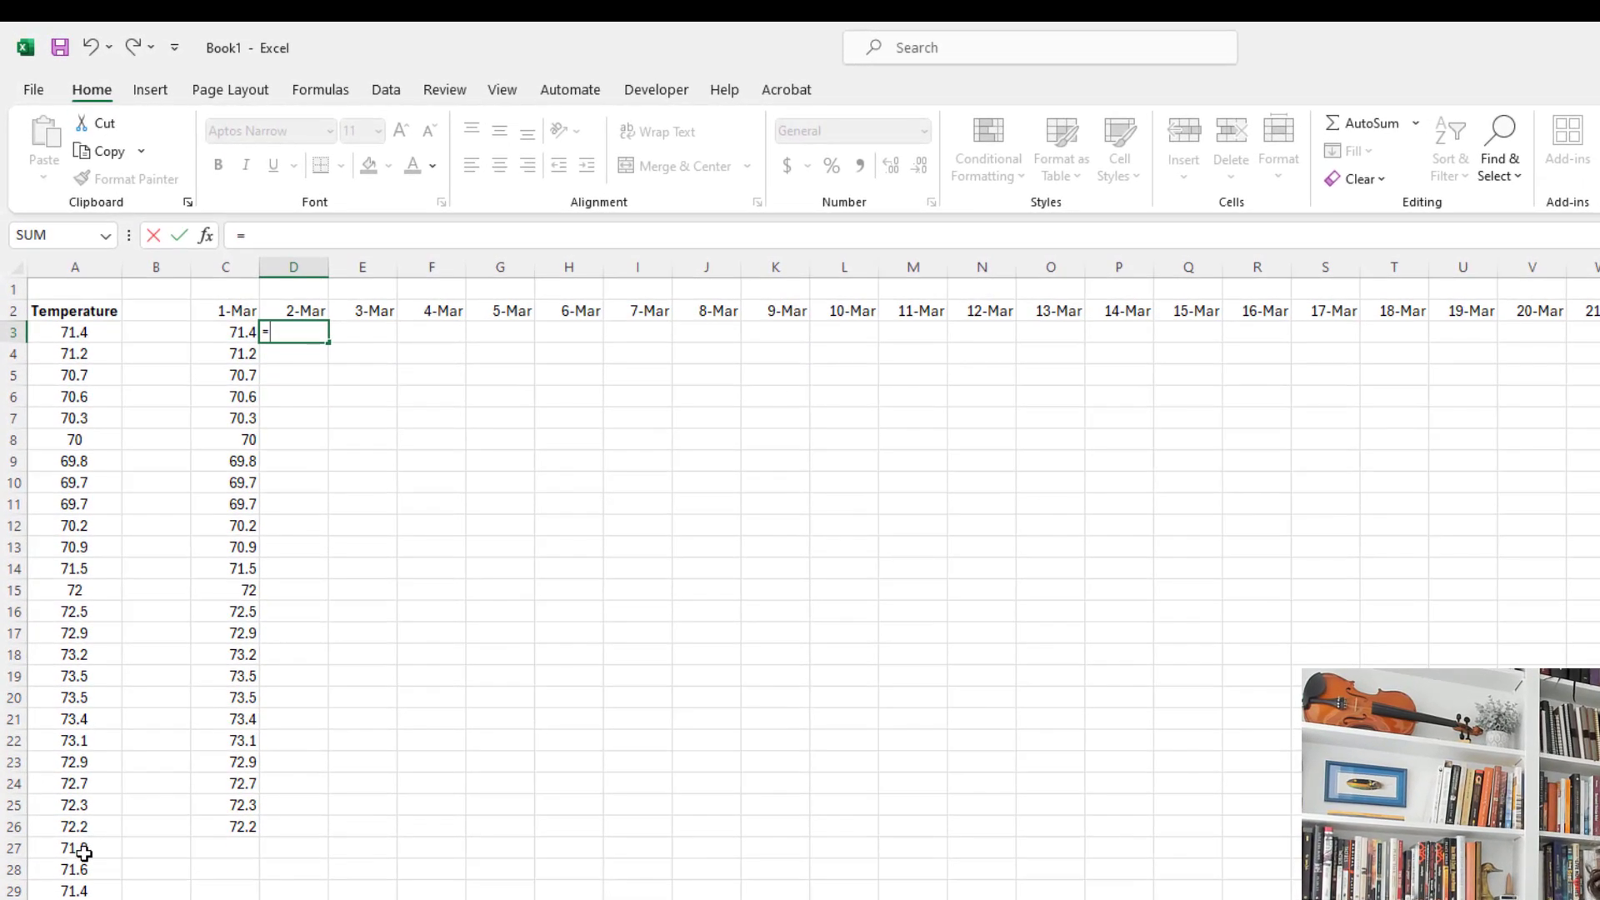
left_click(59, 670)
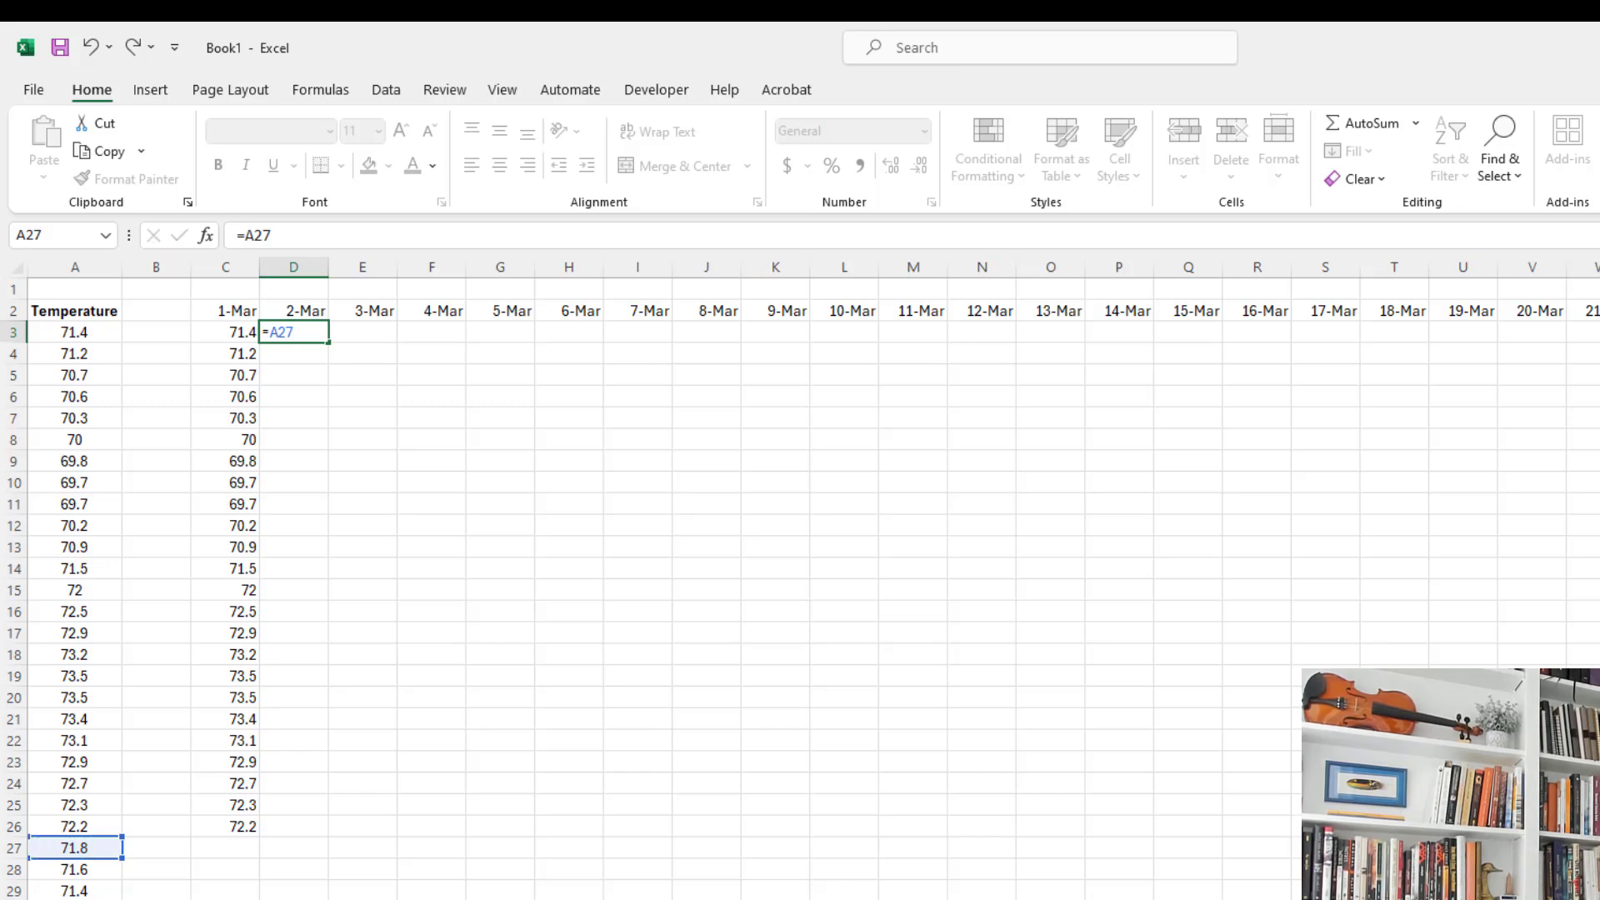
key("Return")
left_click(311, 332)
left_click(304, 236)
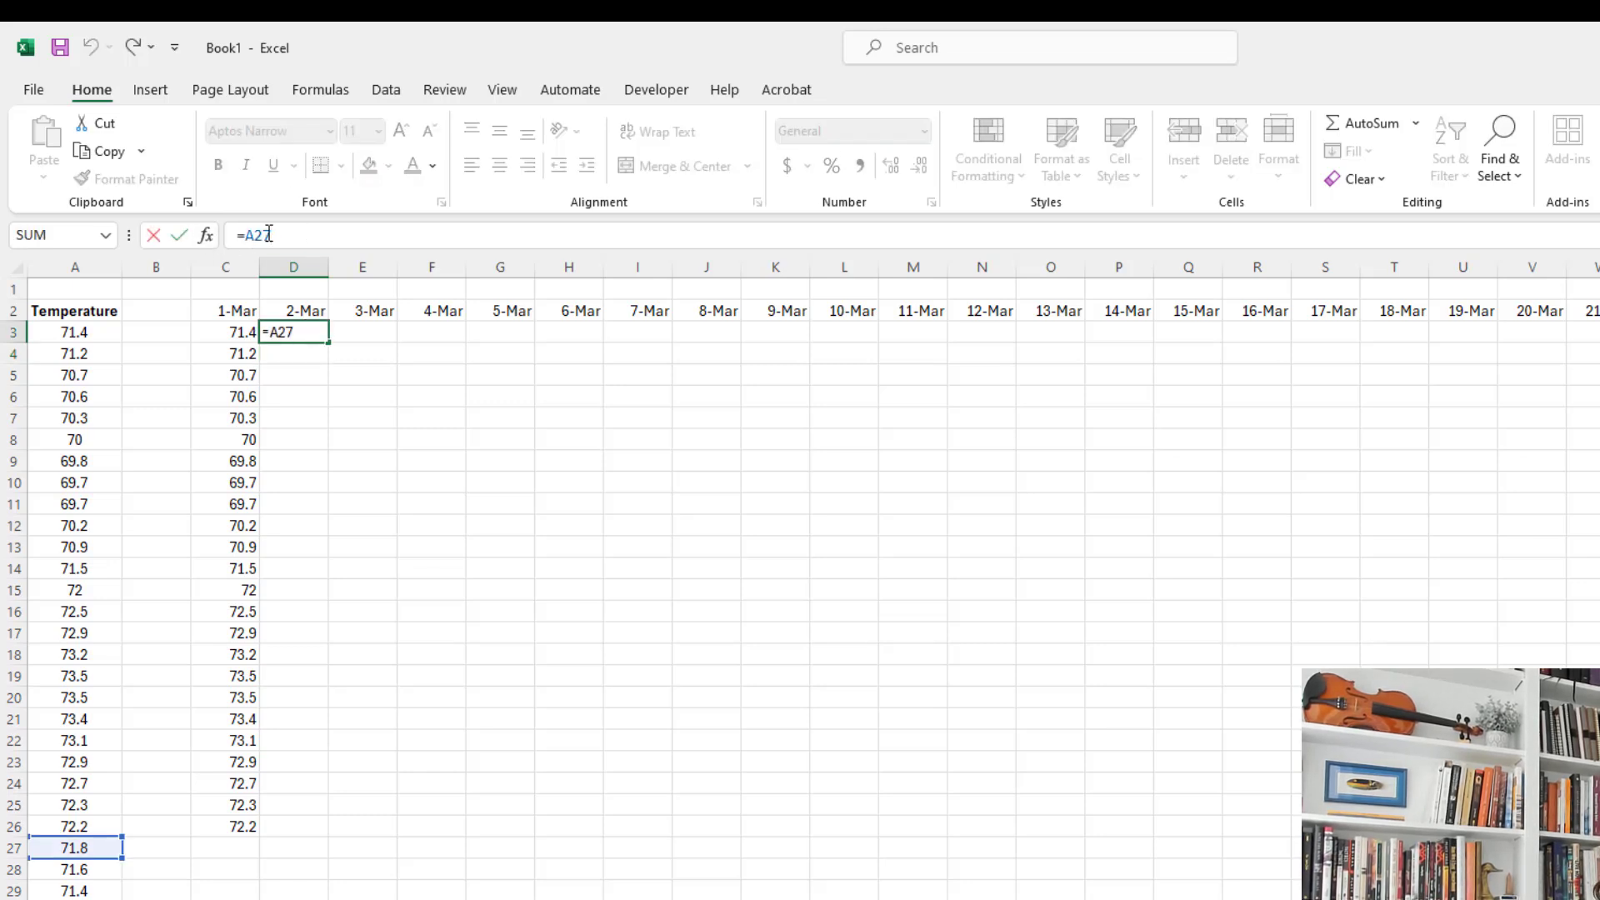
key("ctrl+Return")
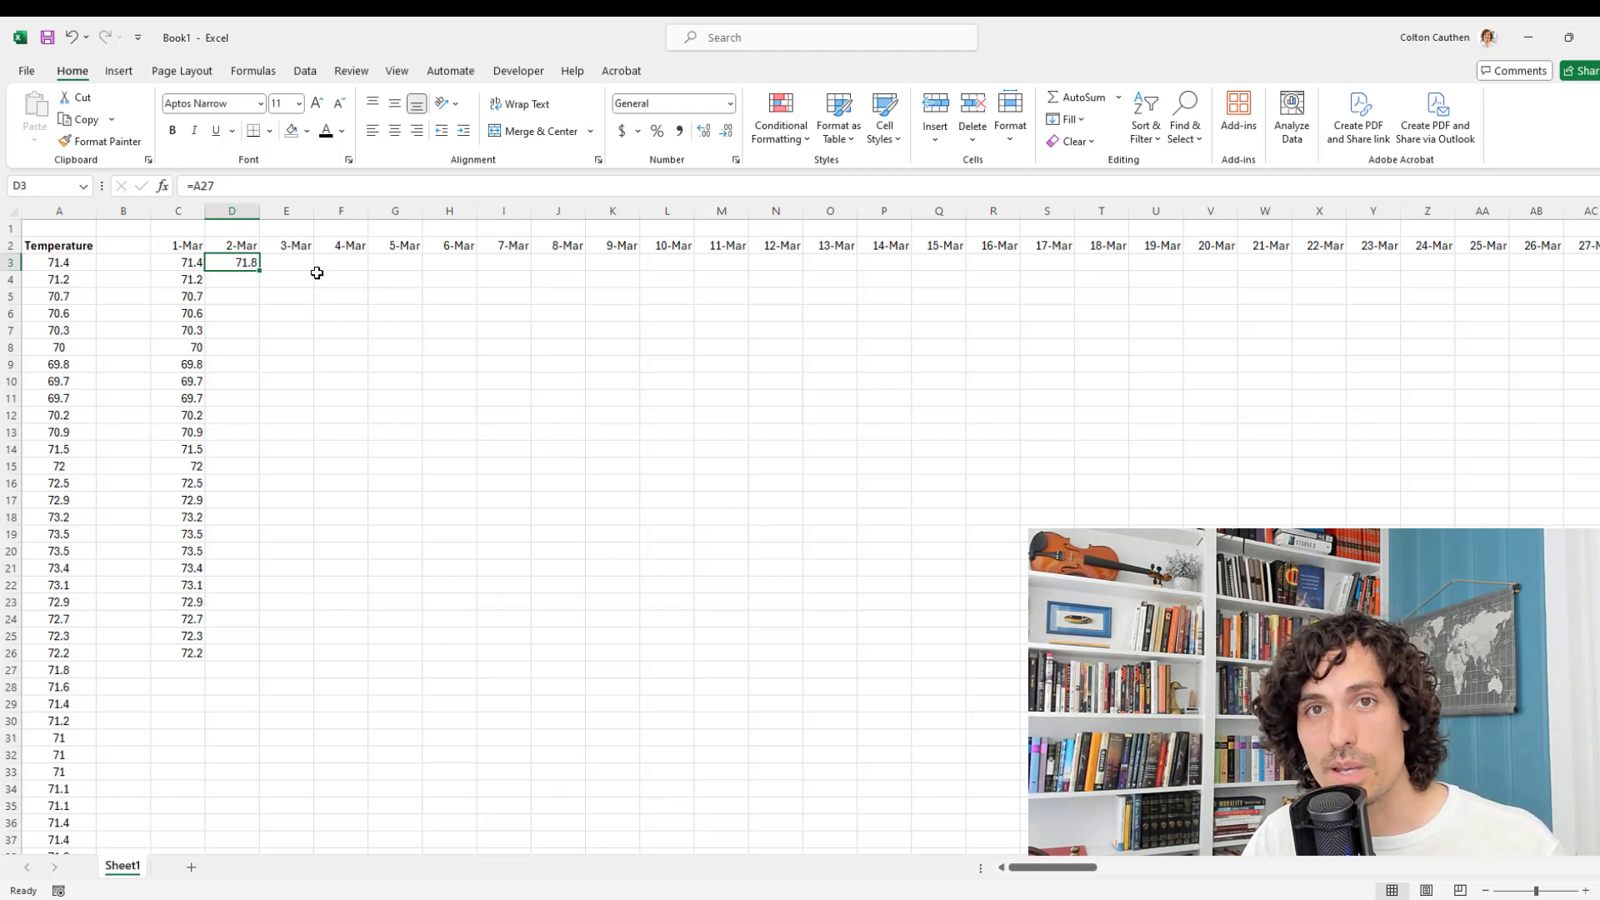
left_click(204, 188)
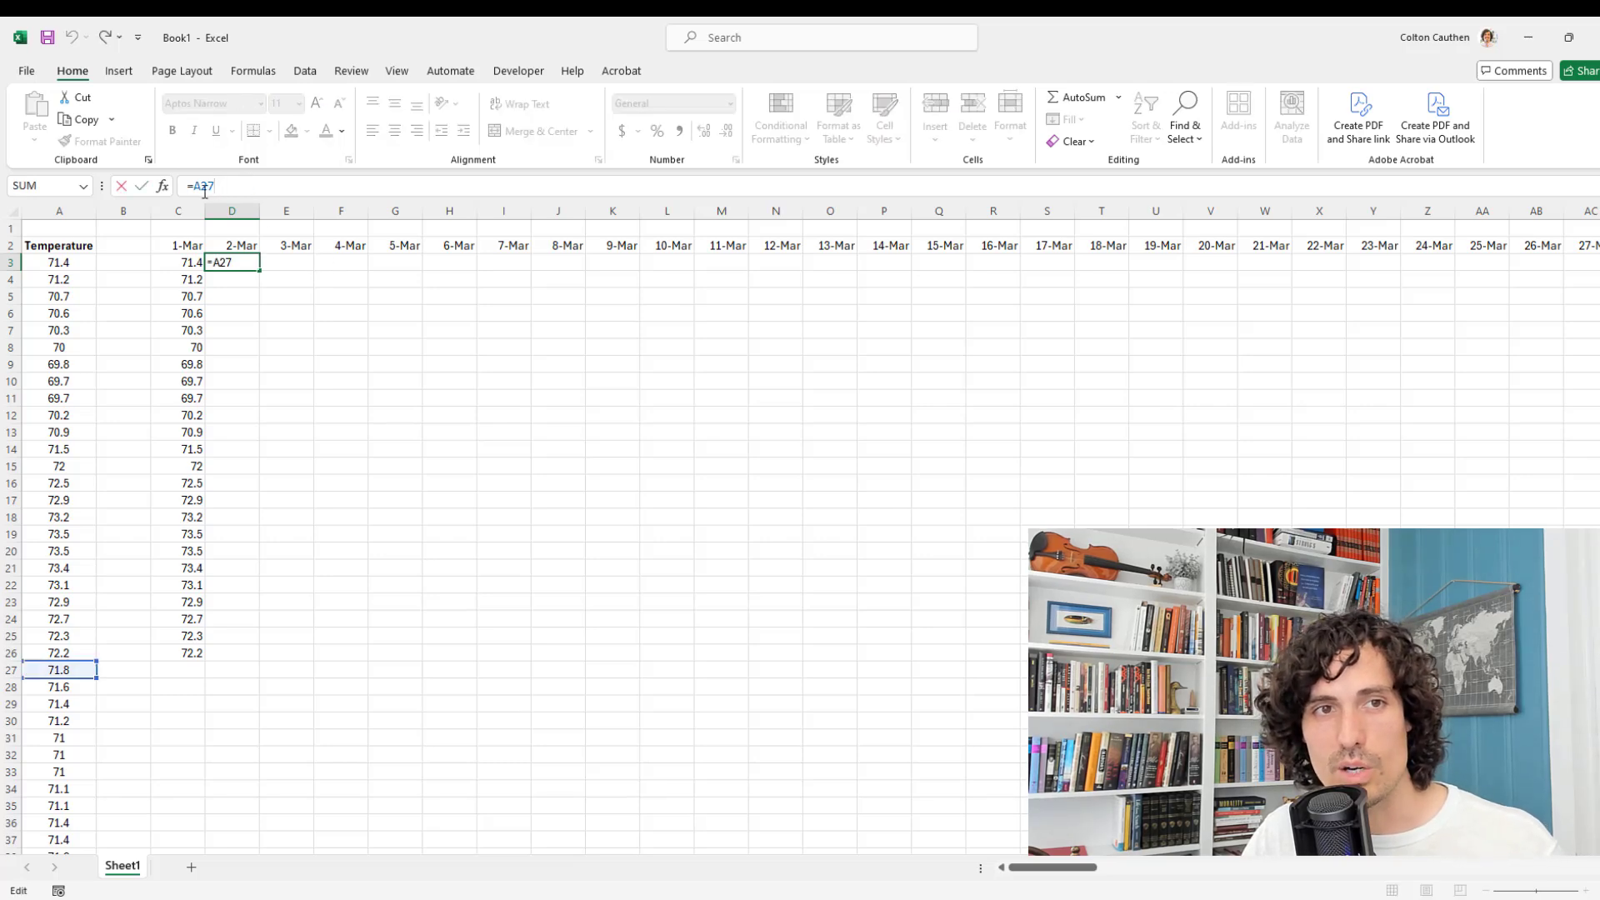
Rewrite D3 as =INDIRECT("A27"), still returning 71.8.
key("ctrl+Return")
type("=indir")
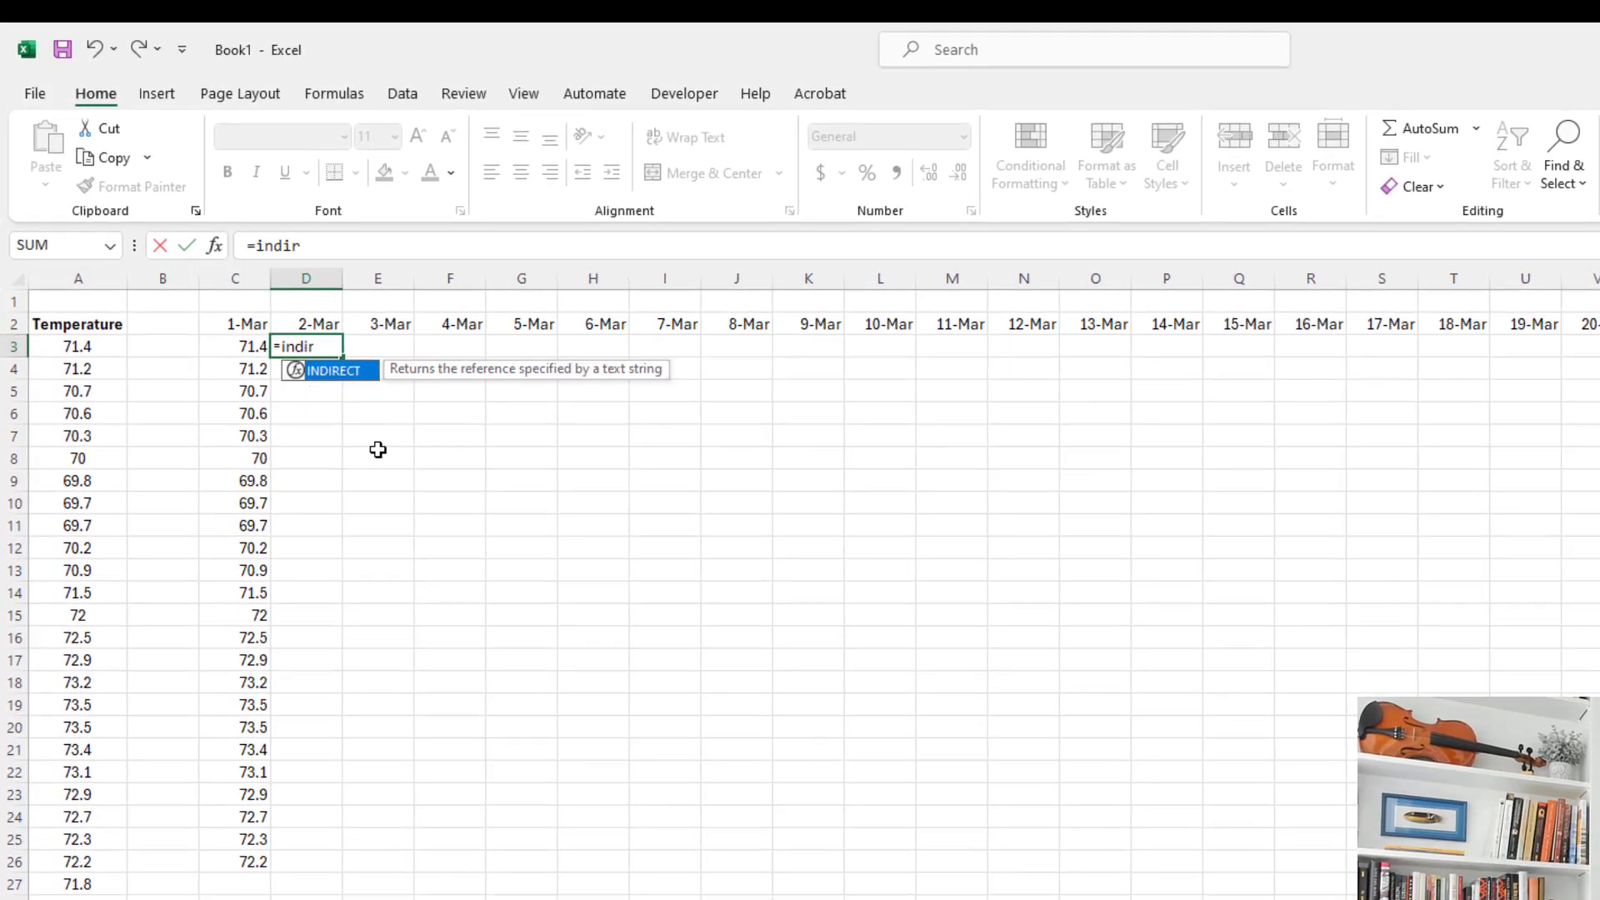
type("ect(\"A27")
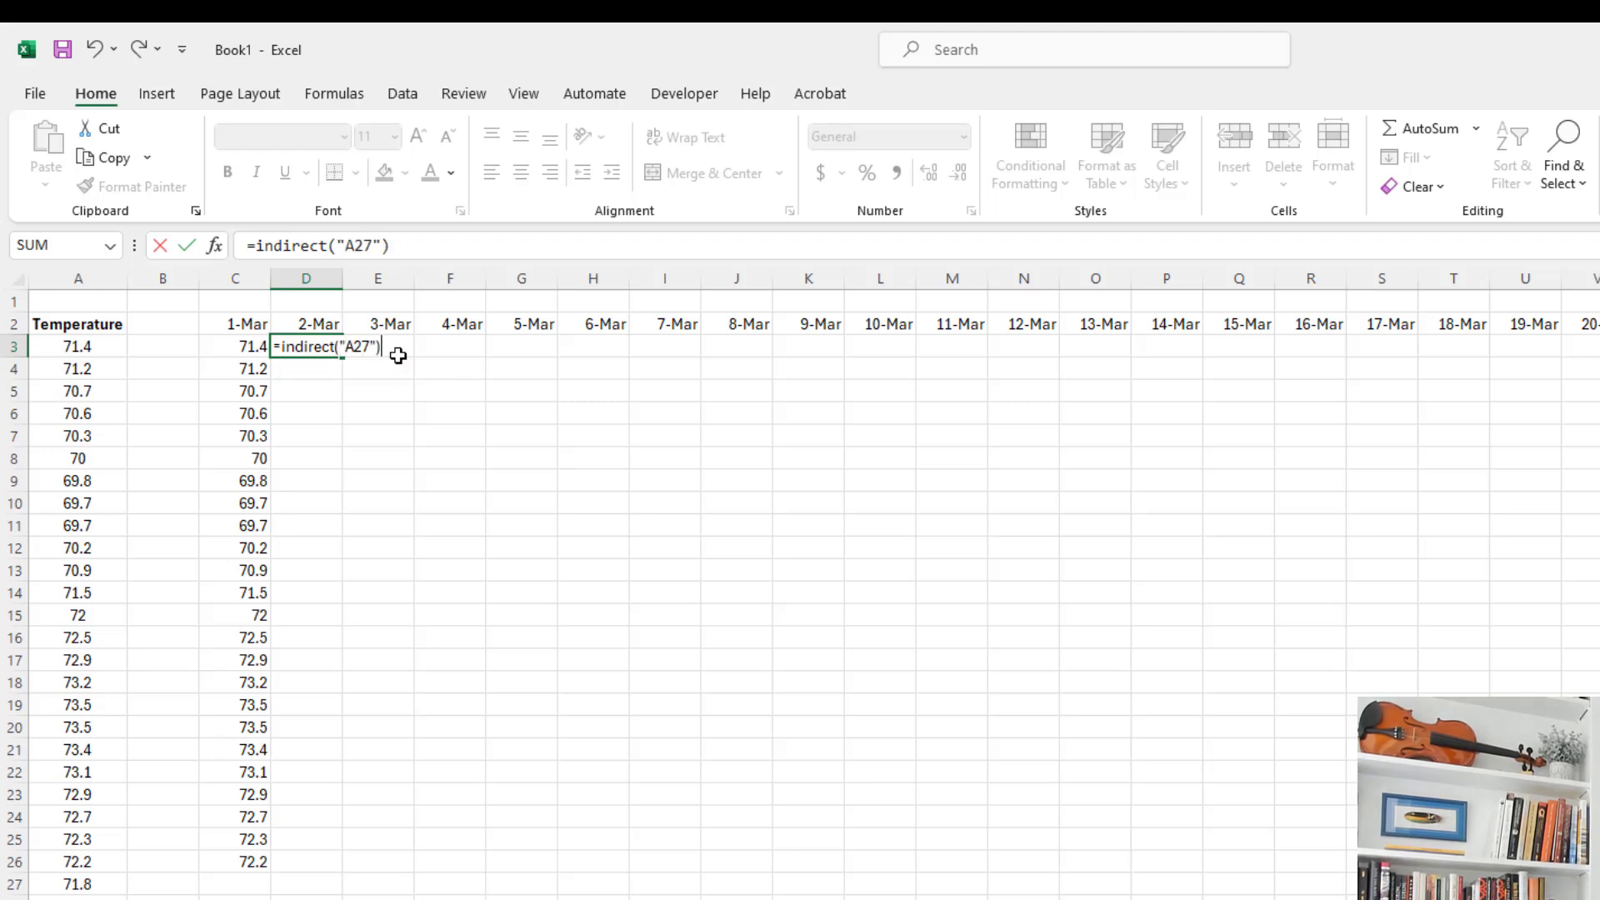
key("ctrl+Return")
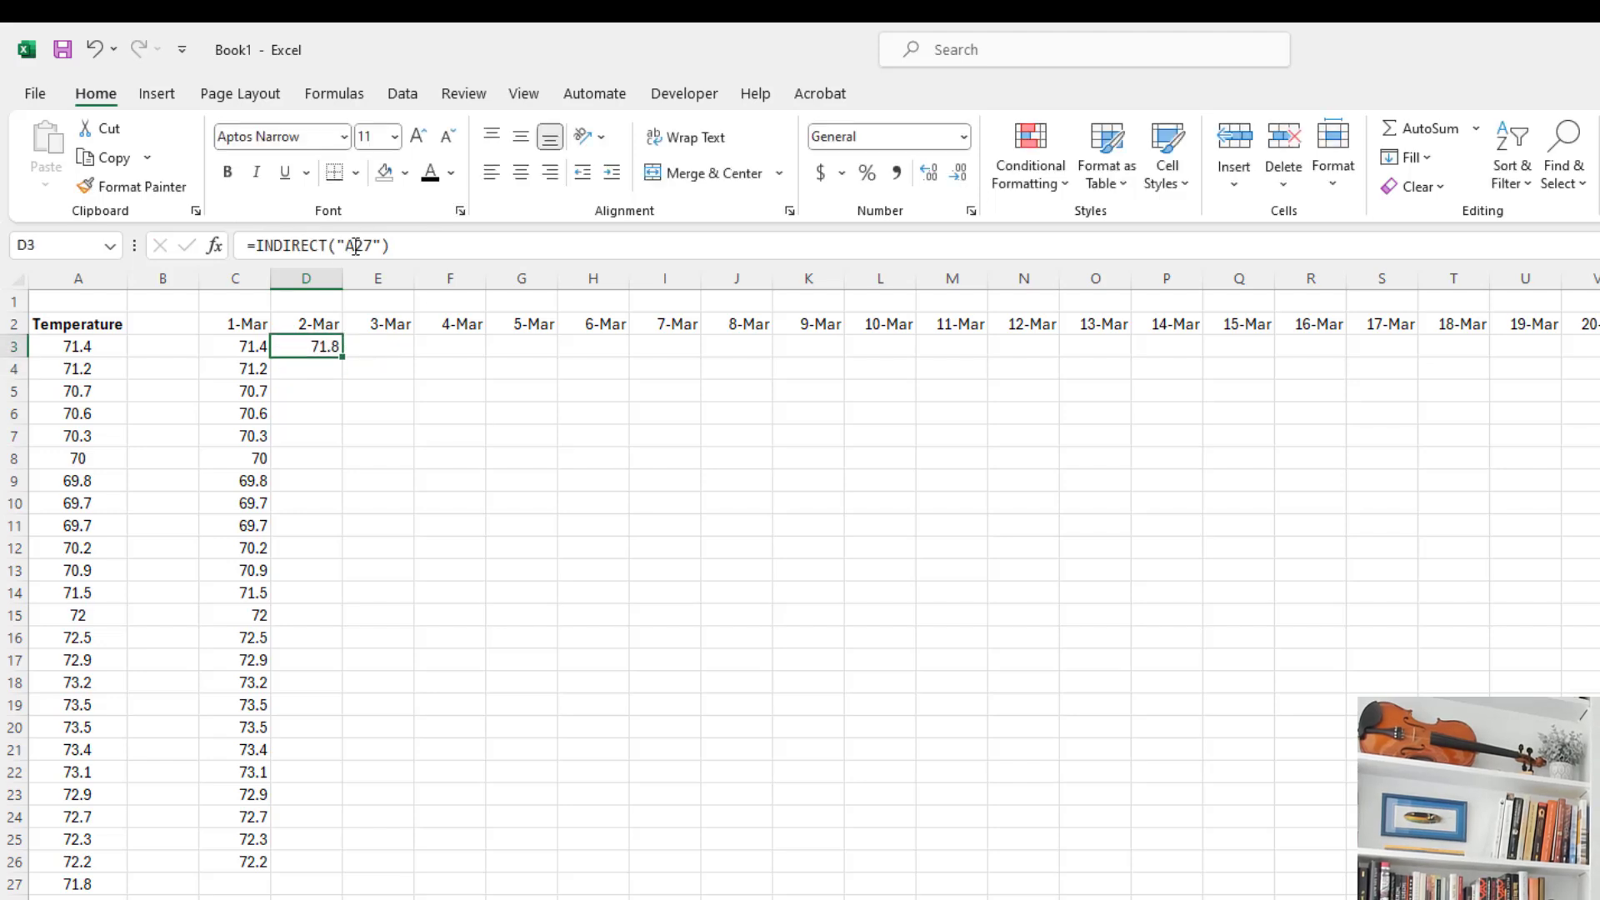
left_click(361, 245)
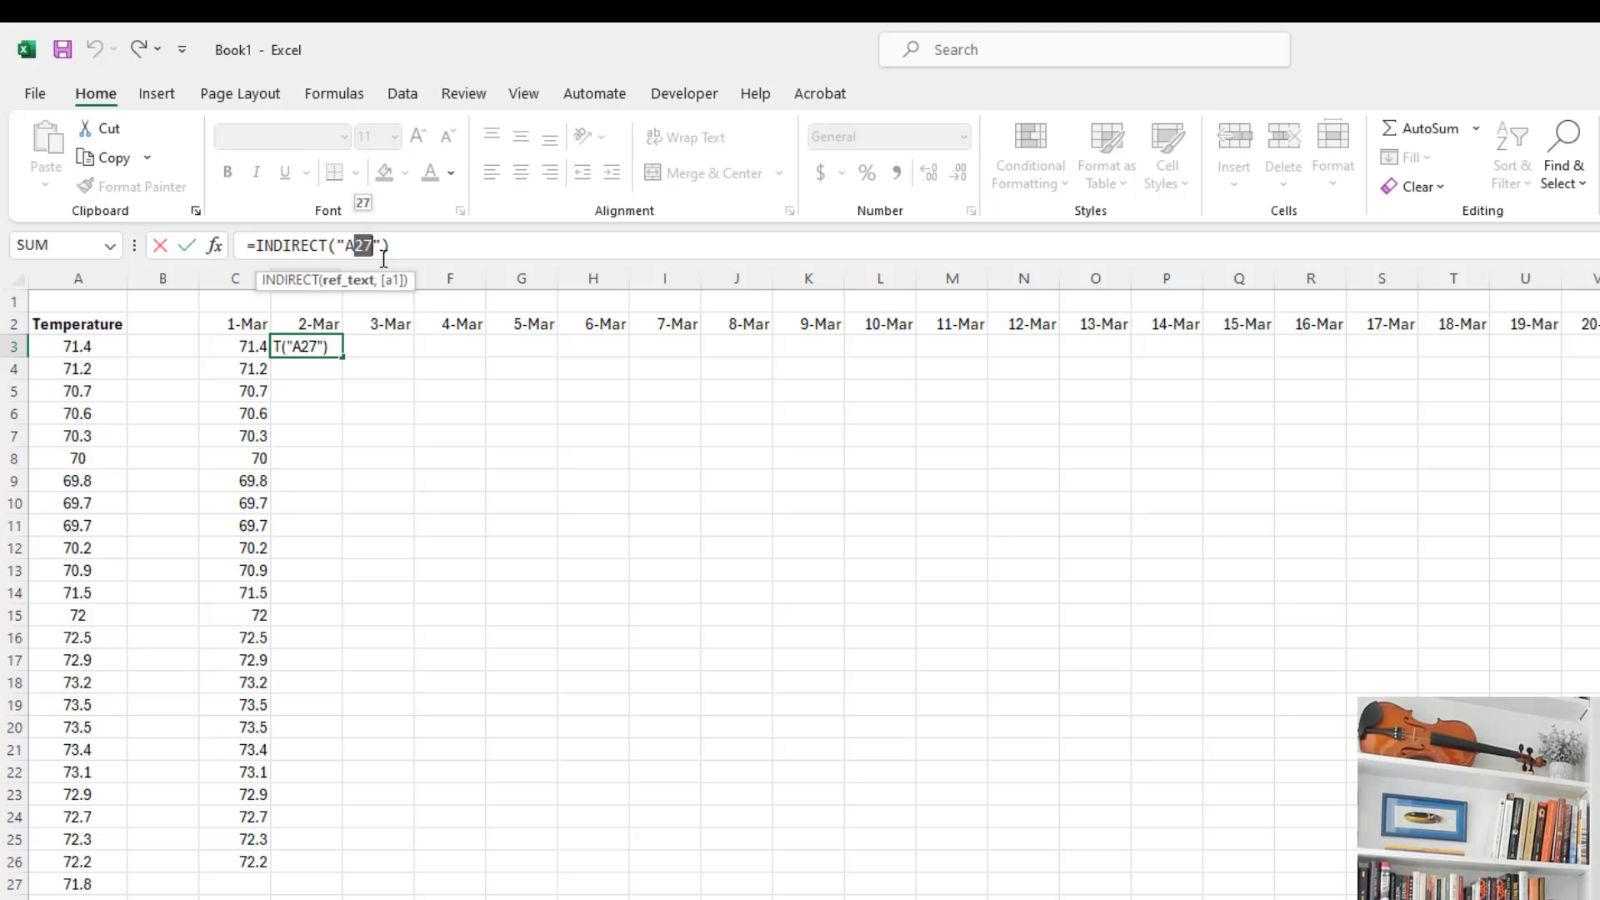
Change D3's formula to =INDIRECT("A"&D1).
key("BackSpace")
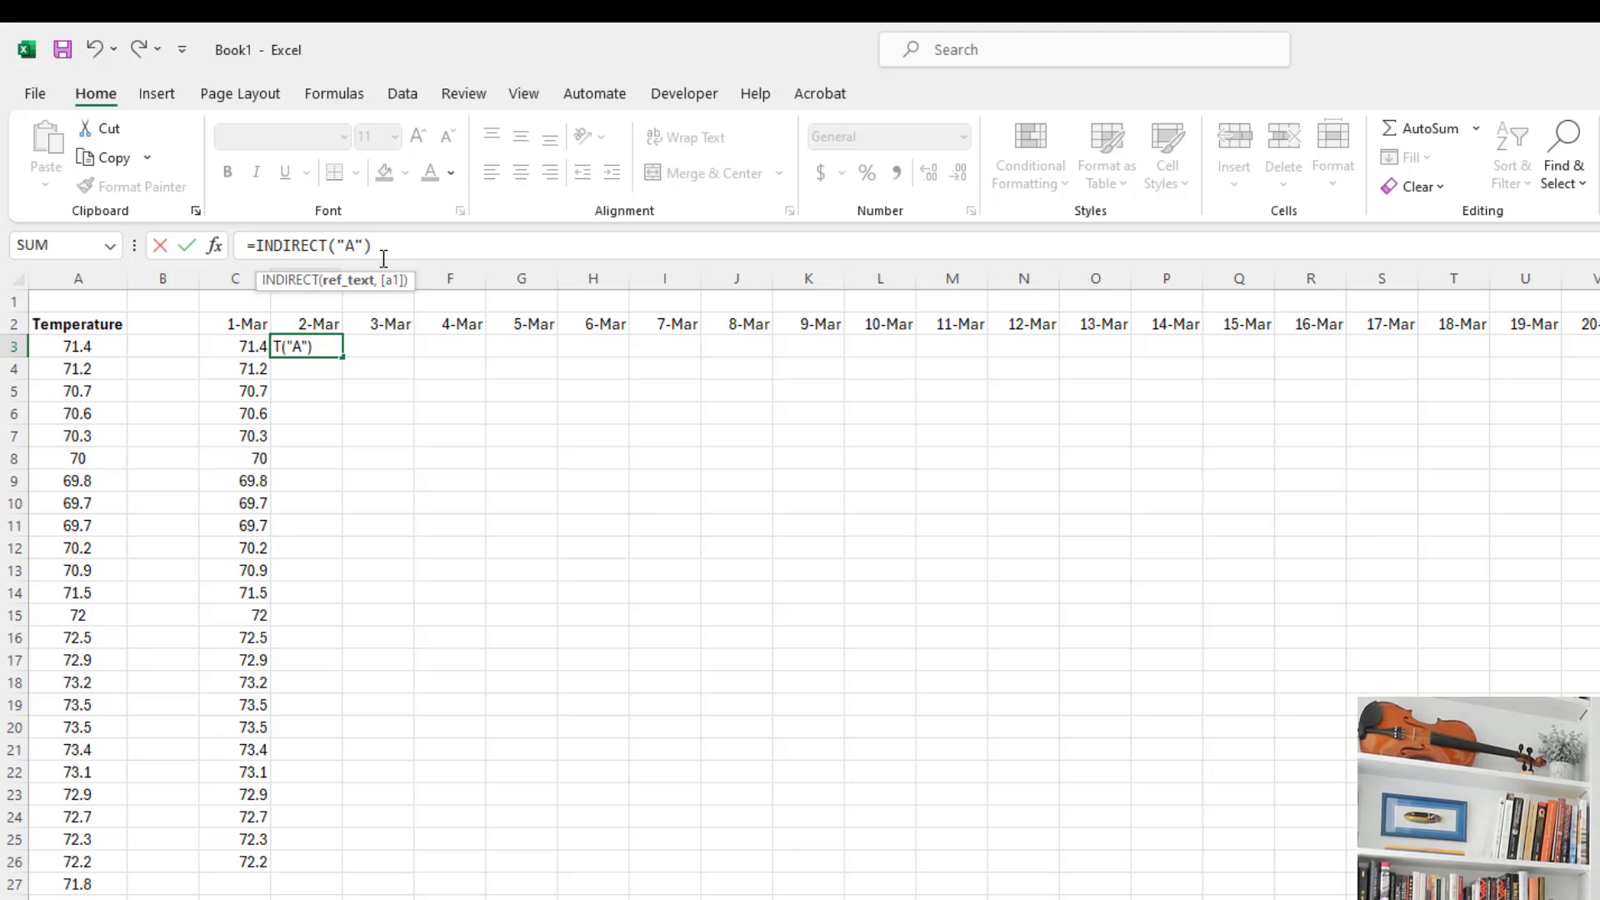
left_click(319, 305)
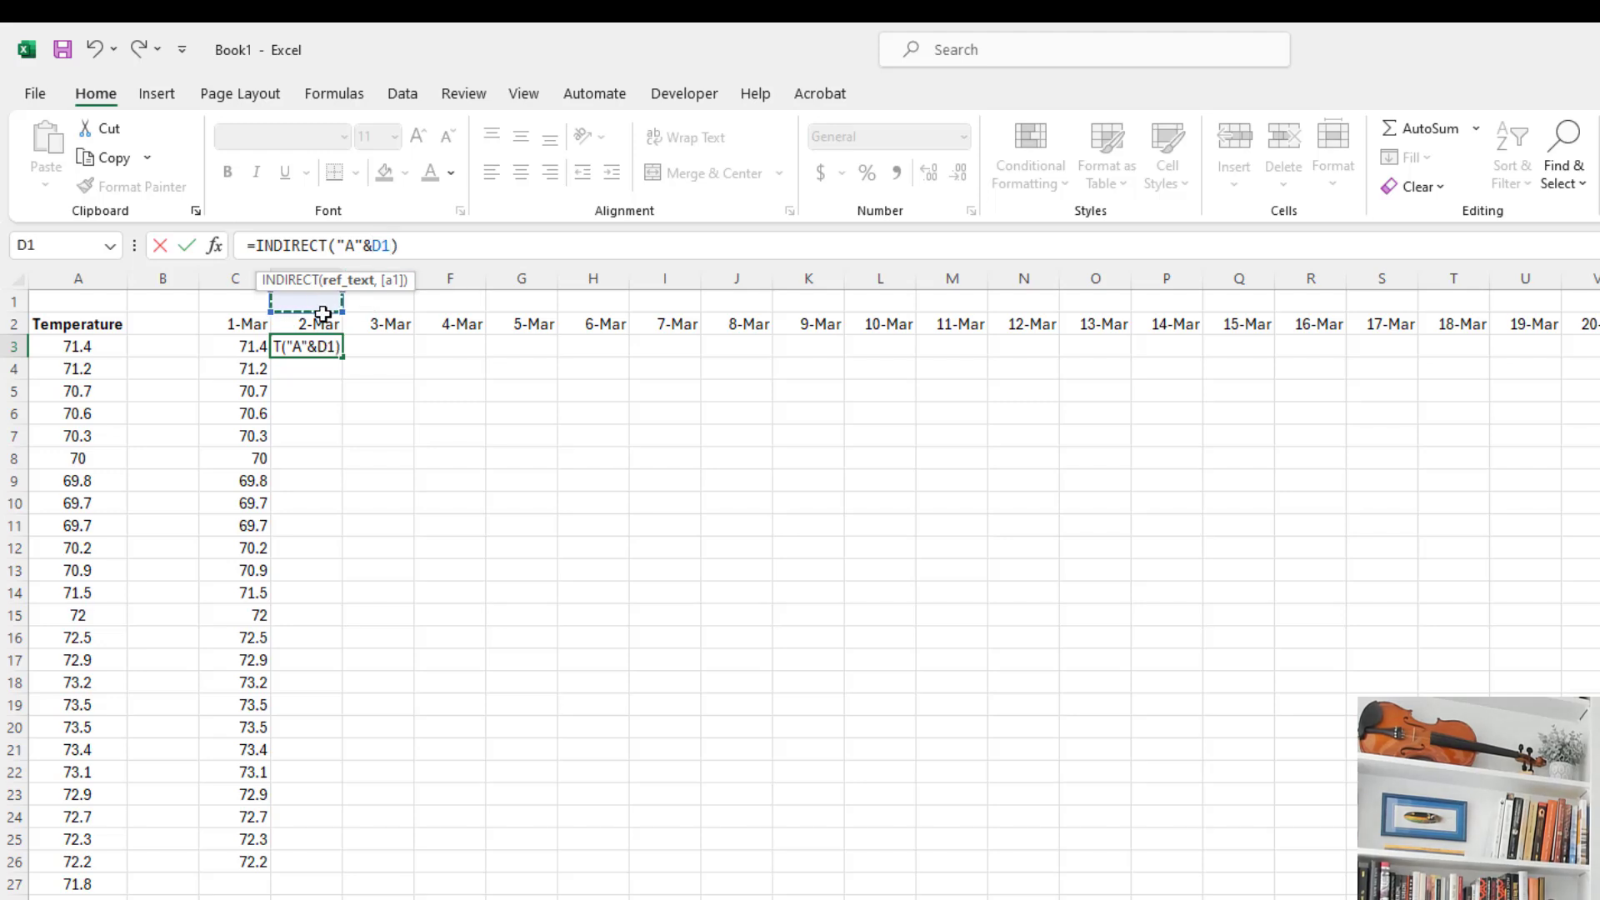
key("Return")
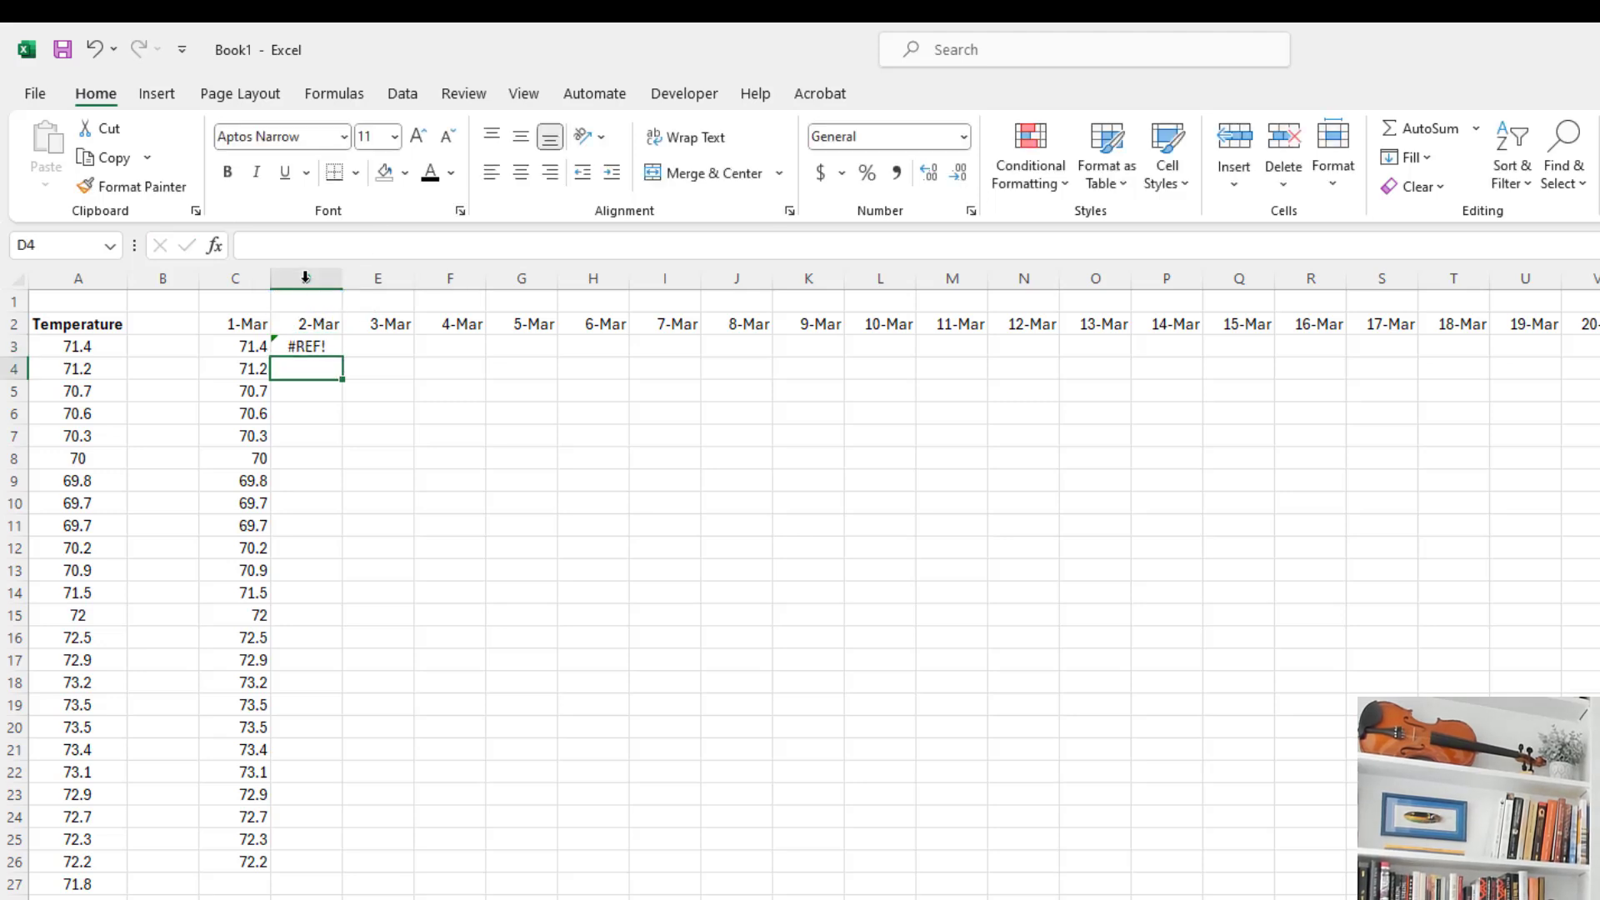
Enter 27 in D1 and confirm D3 matches the 71.8 in A27.
left_click(310, 301)
type("26")
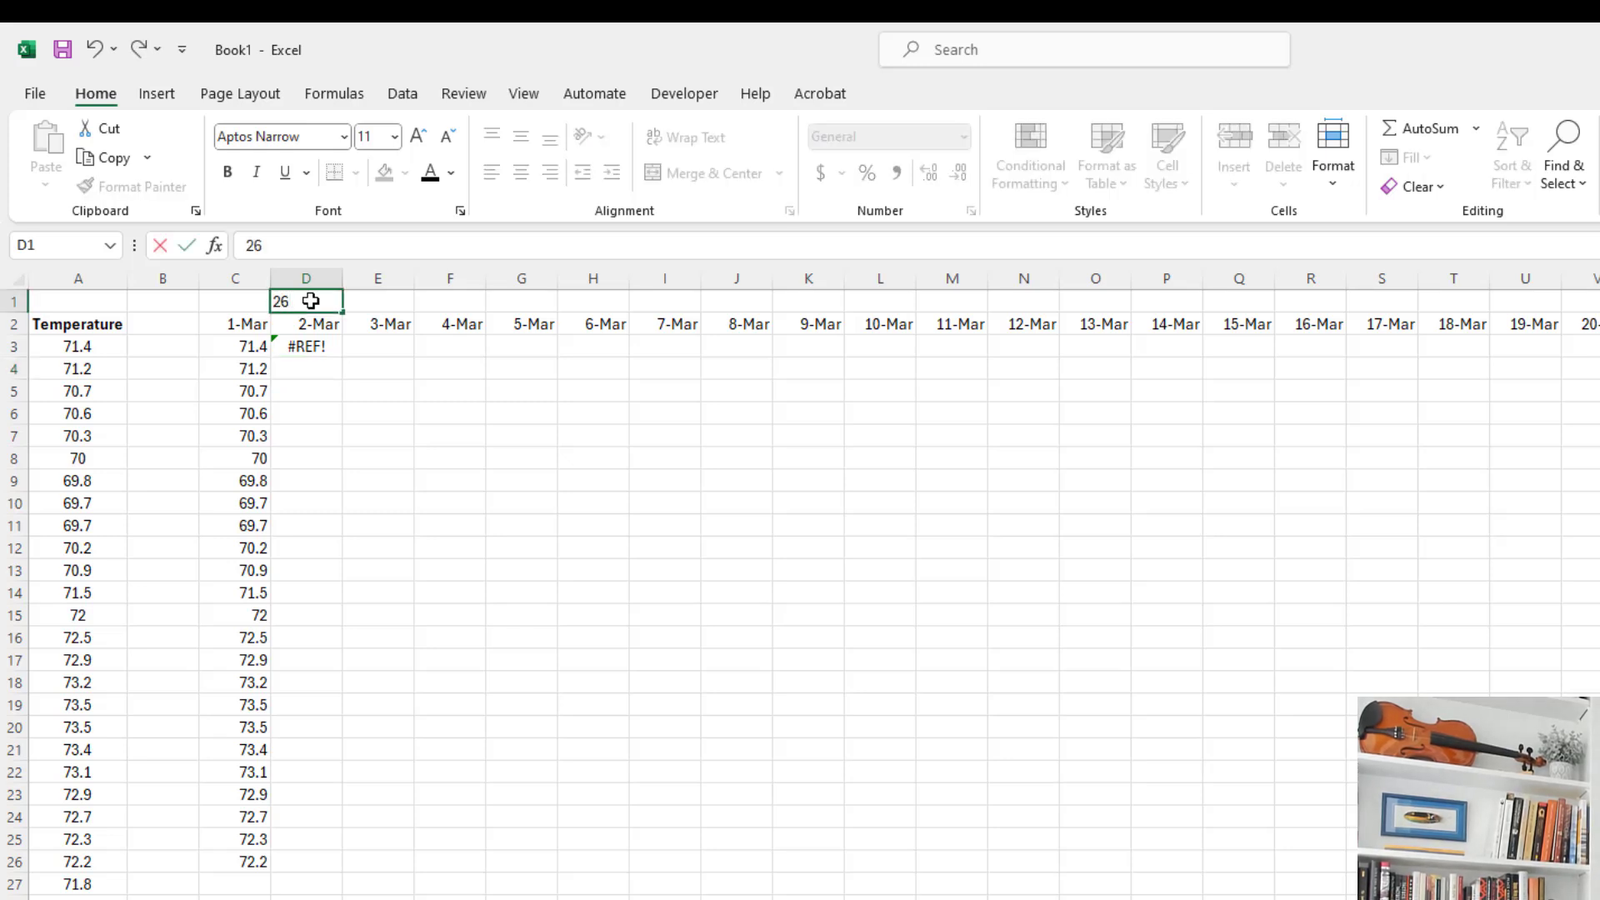
key("Escape")
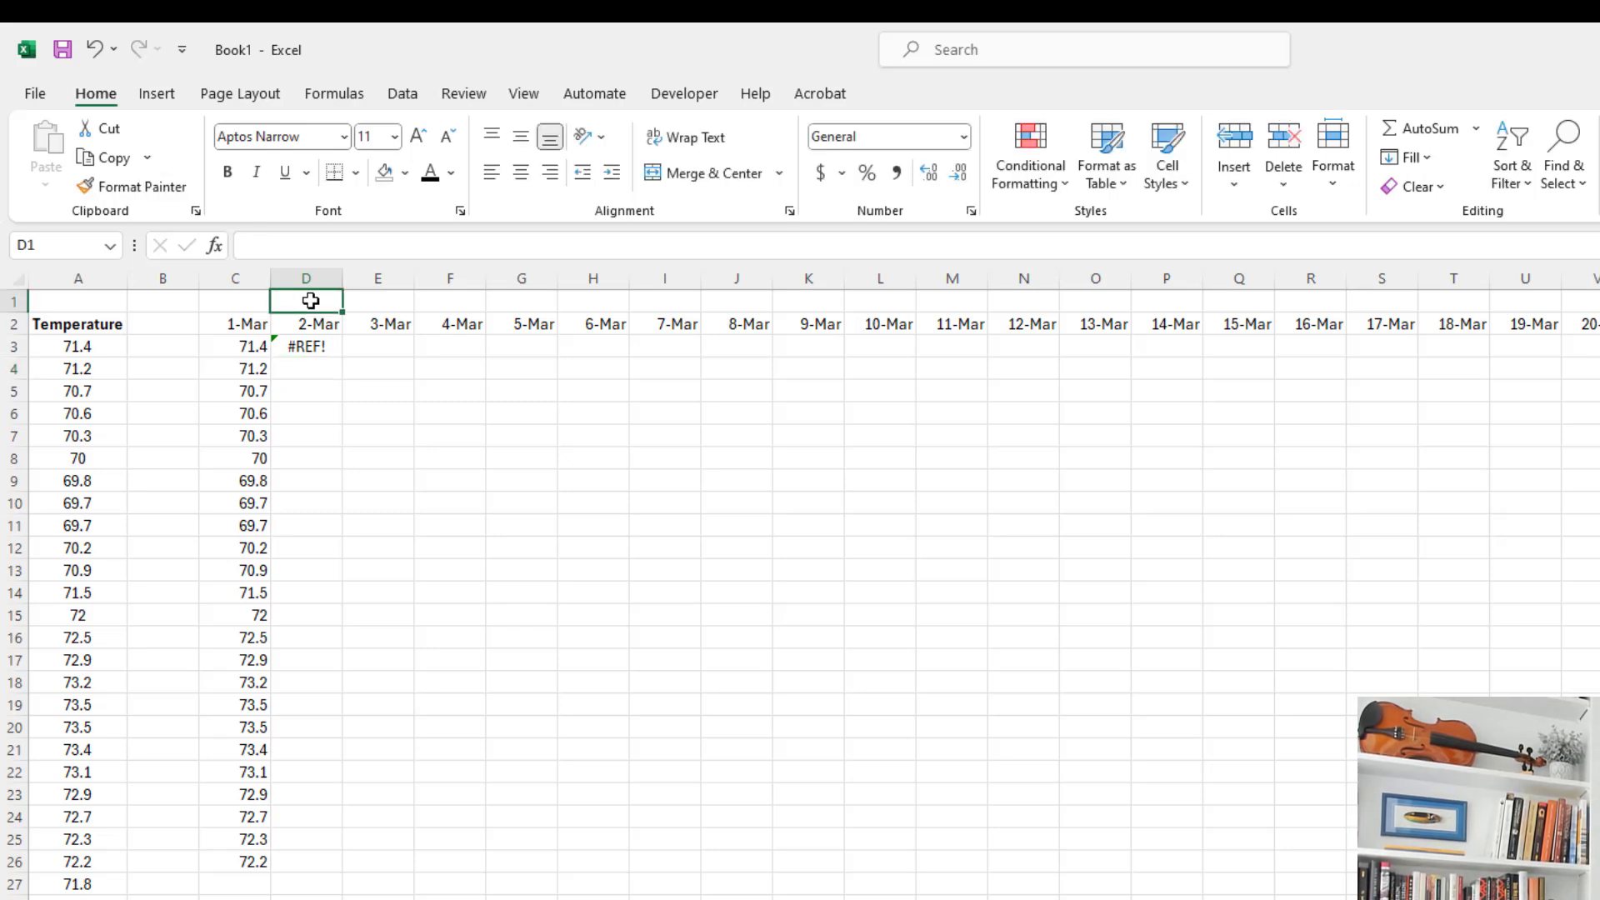
type("27")
key("Return")
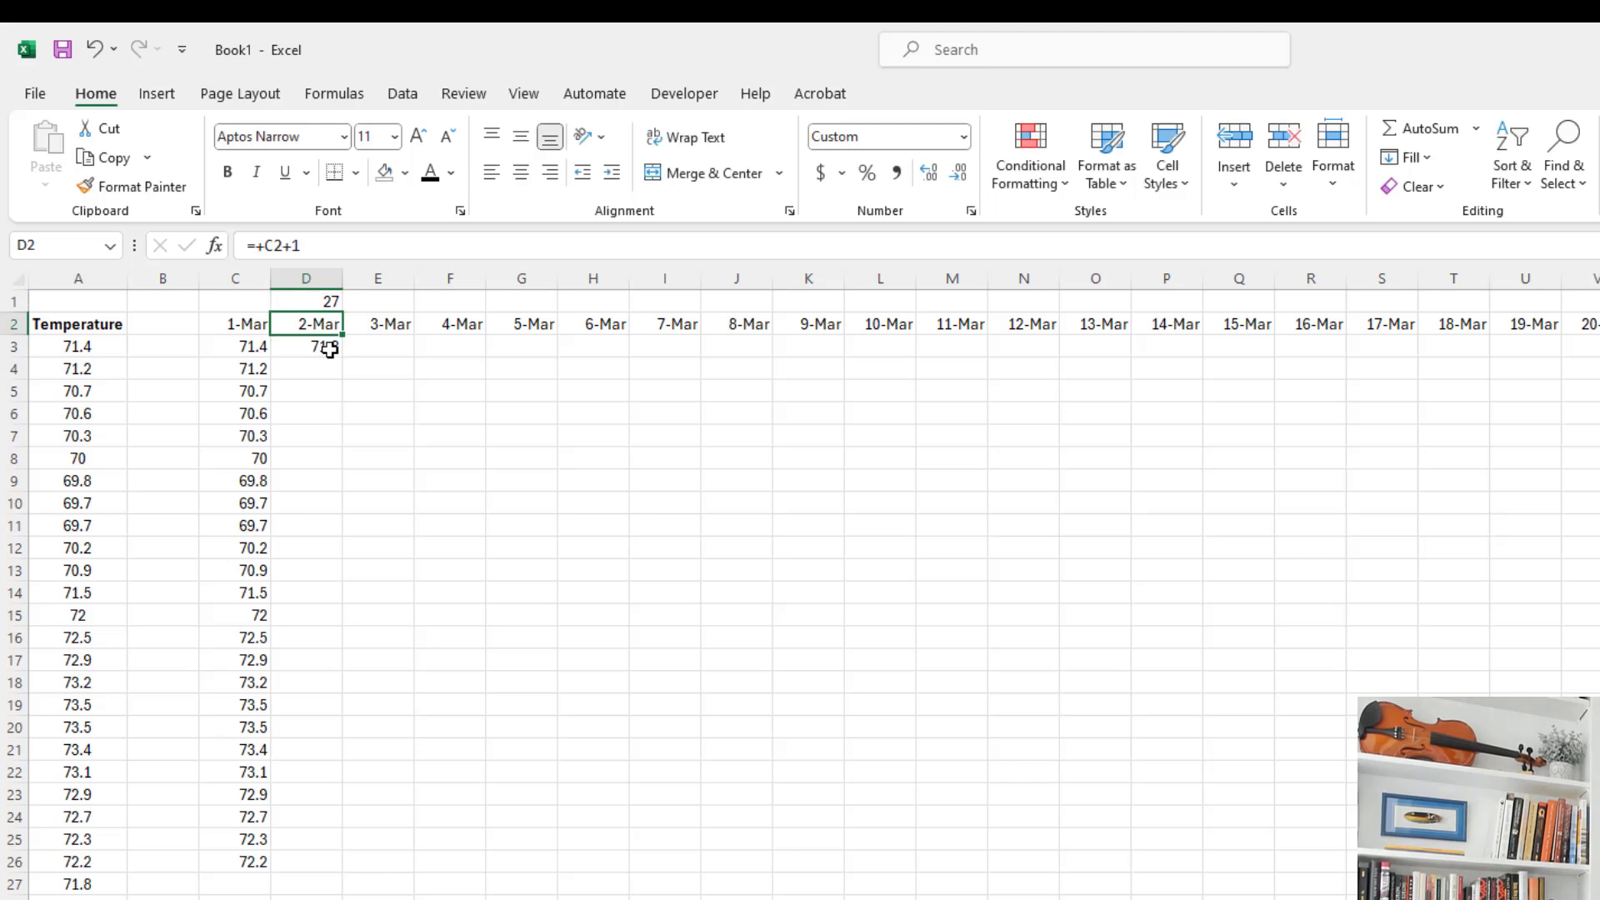
left_click(329, 349)
left_click(329, 349)
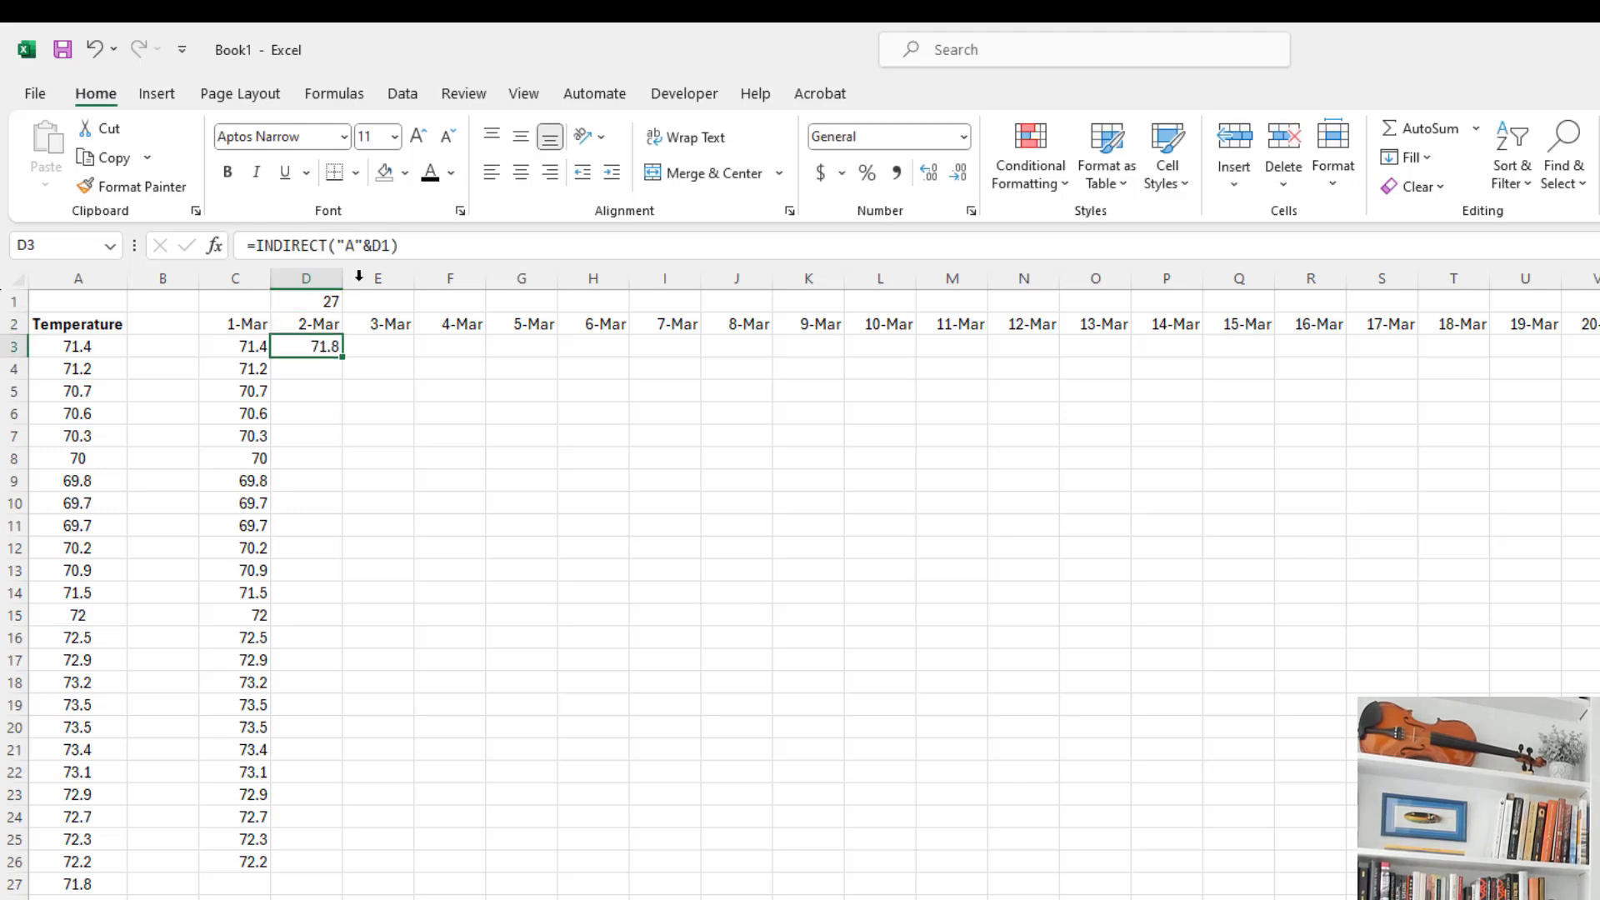
left_click(79, 888)
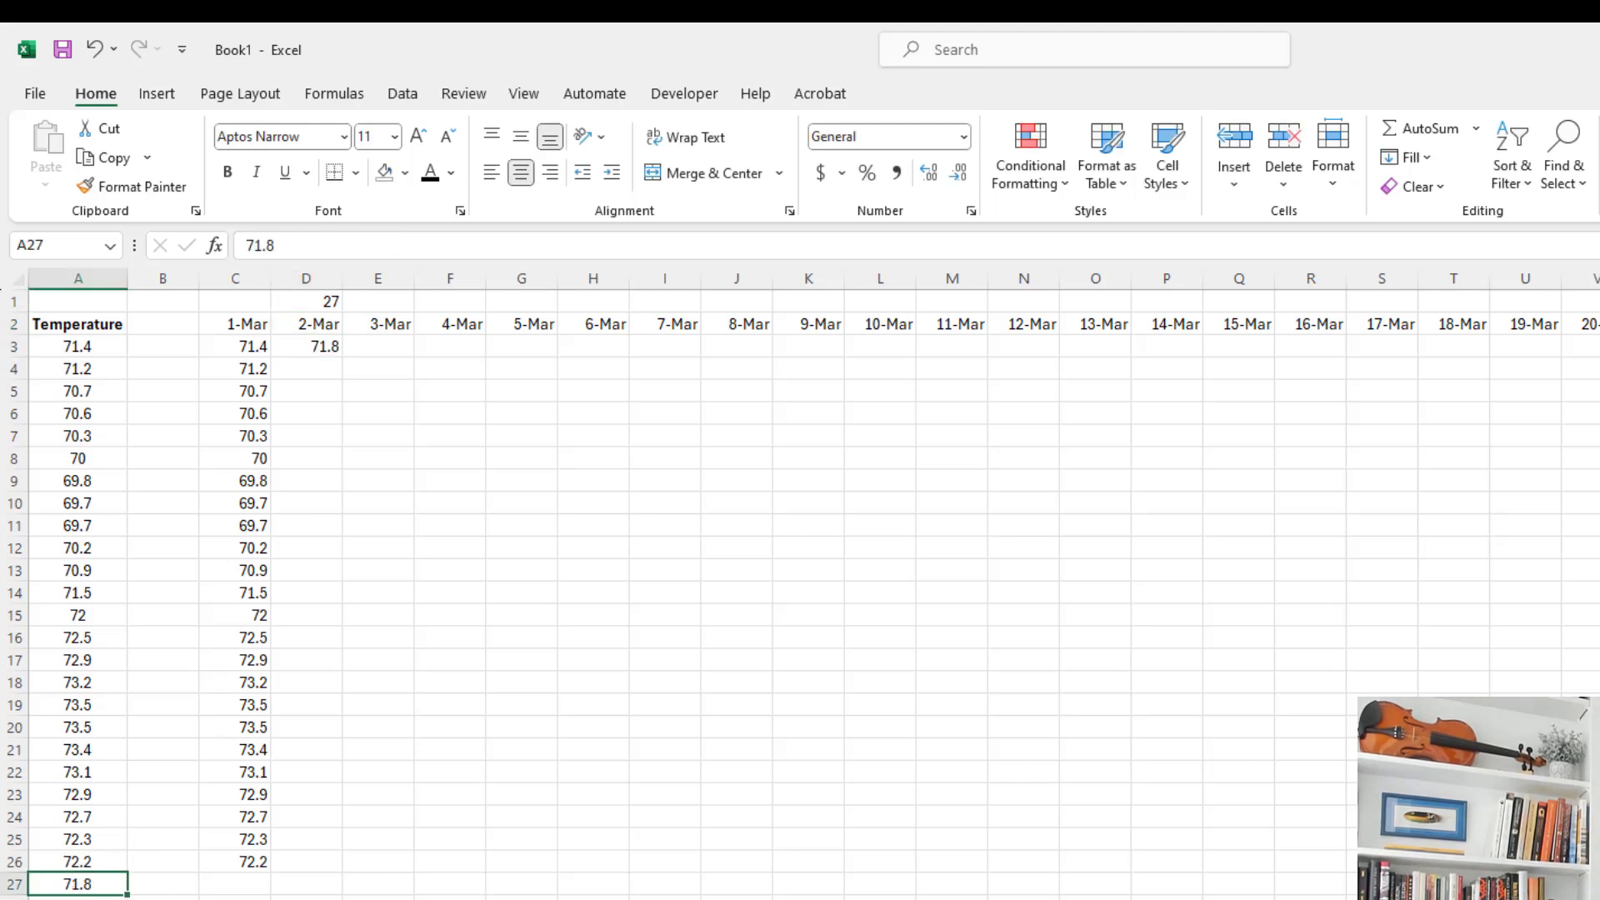
type("5555")
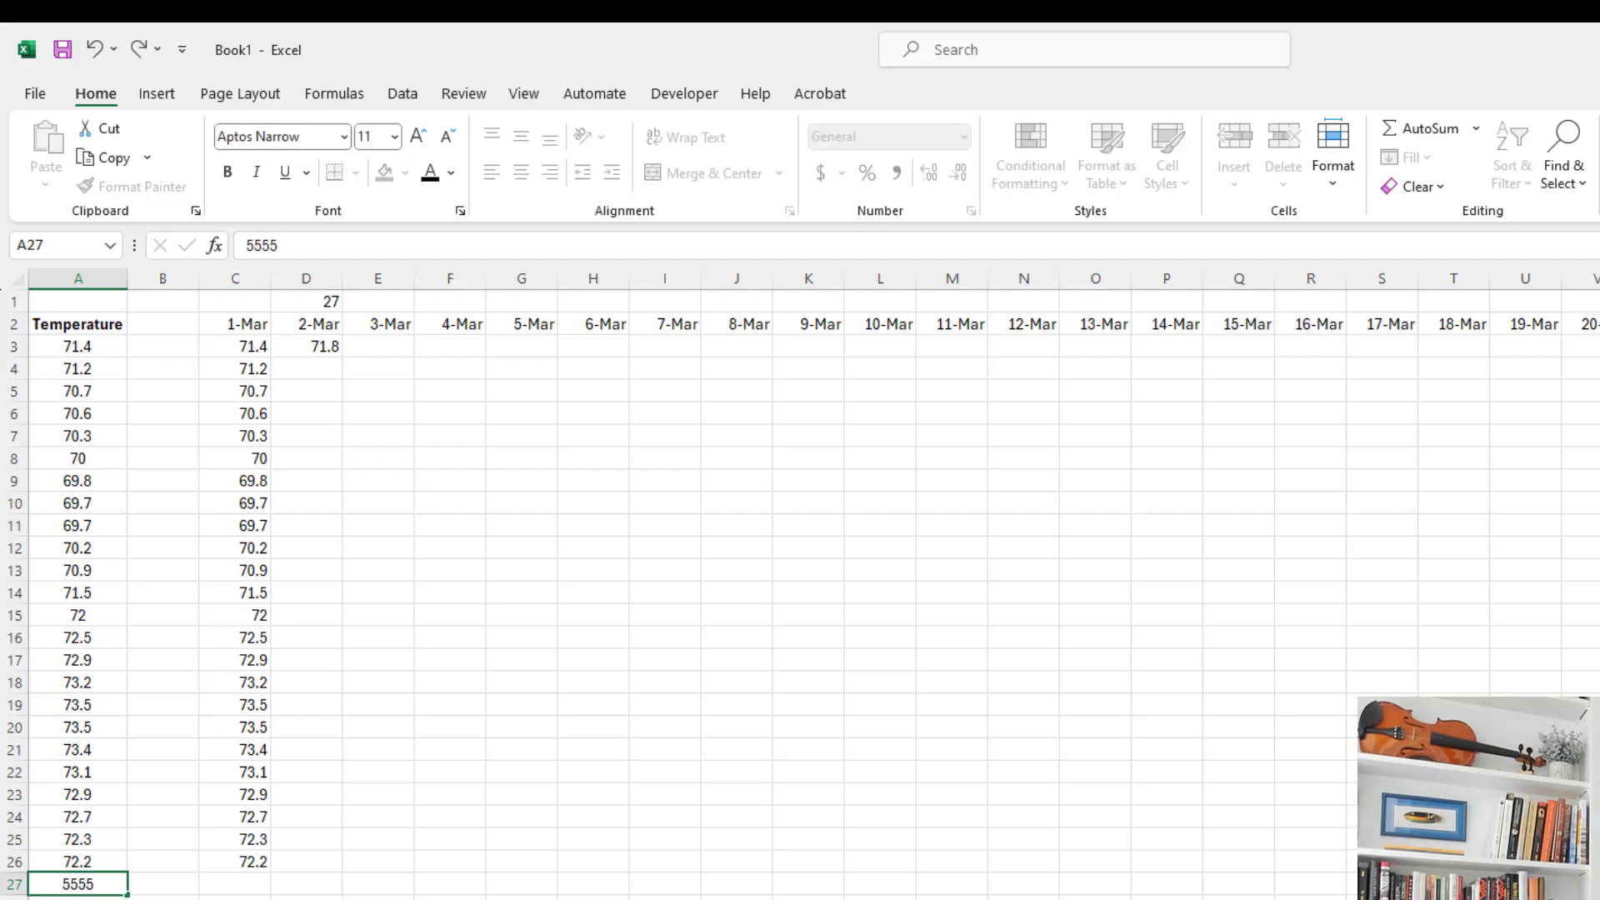
key("Return")
key("ctrl+z")
left_click(314, 348)
left_click(354, 249)
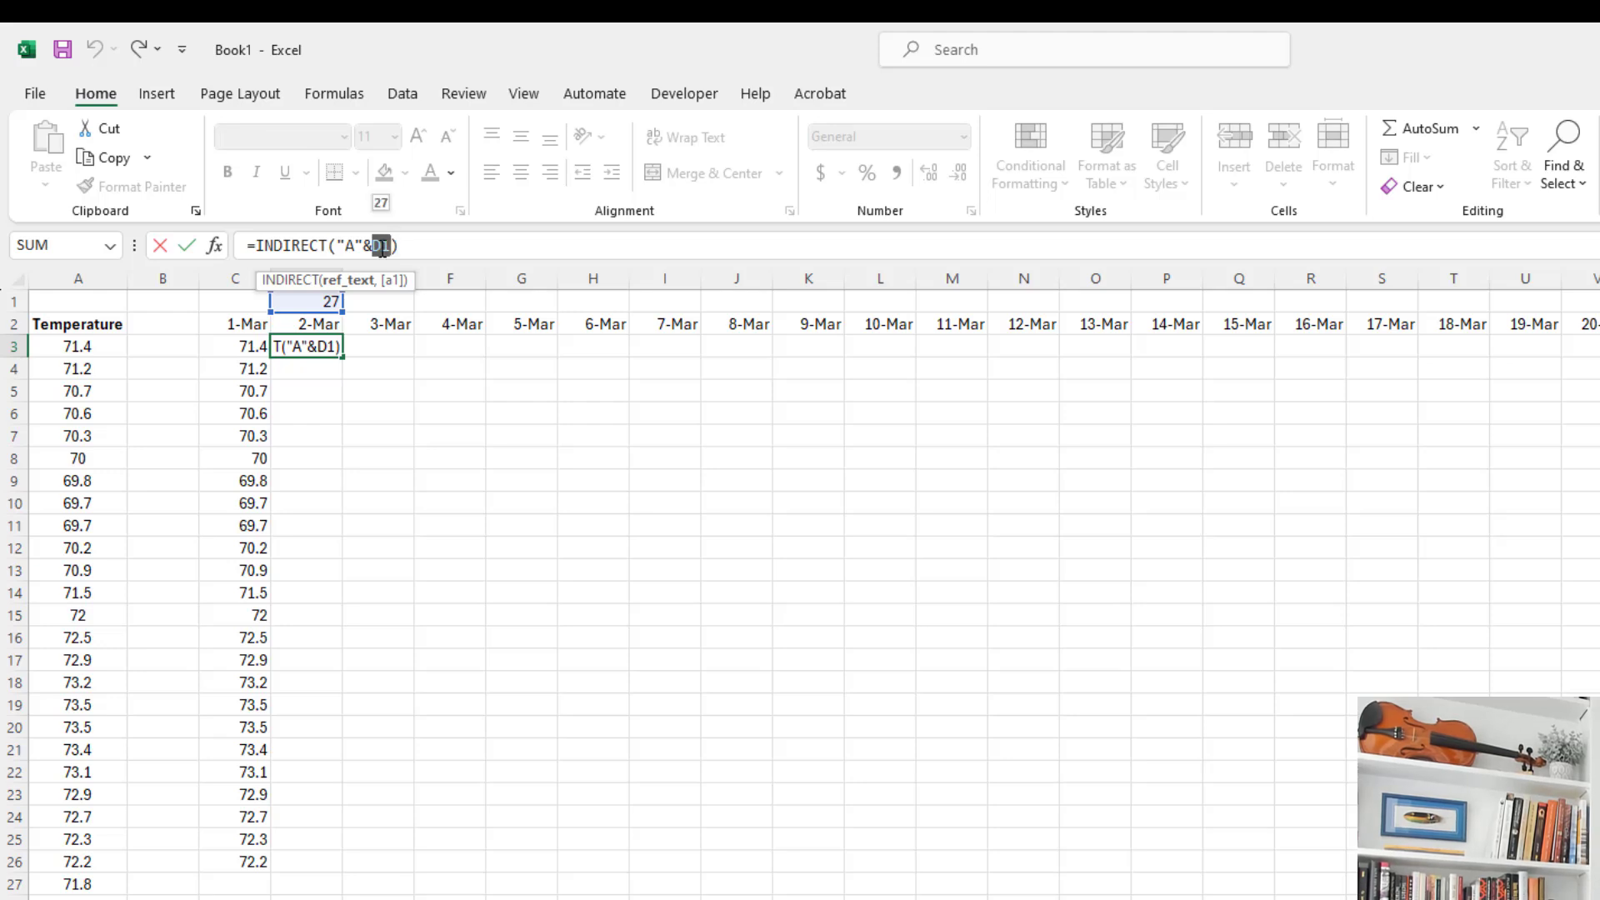
key("ctrl+Return")
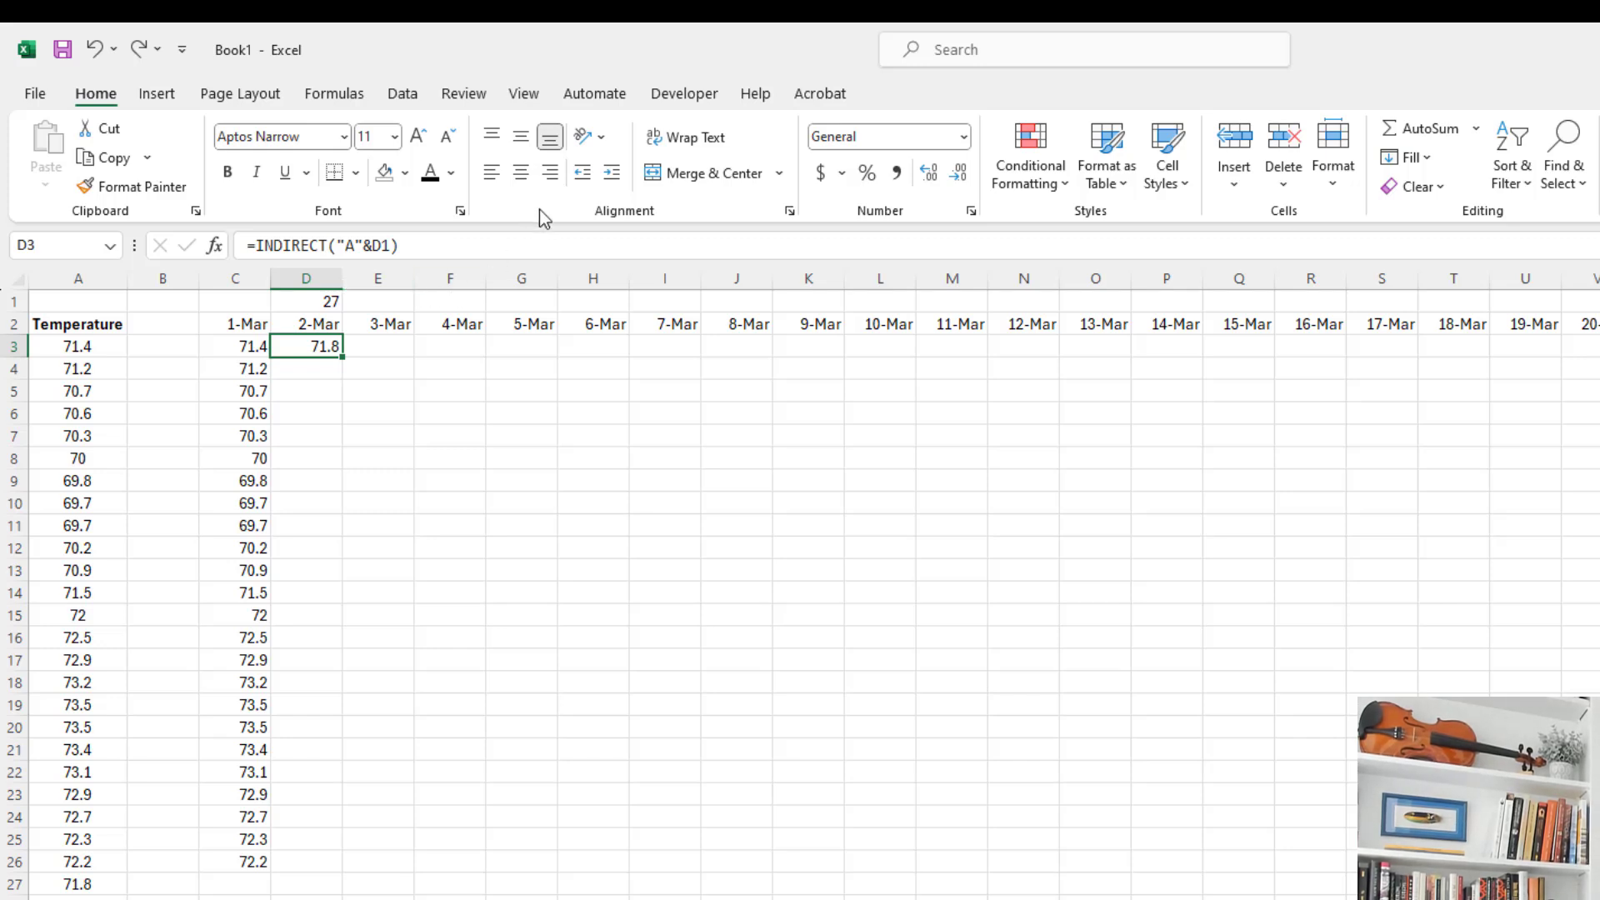
left_click(173, 348)
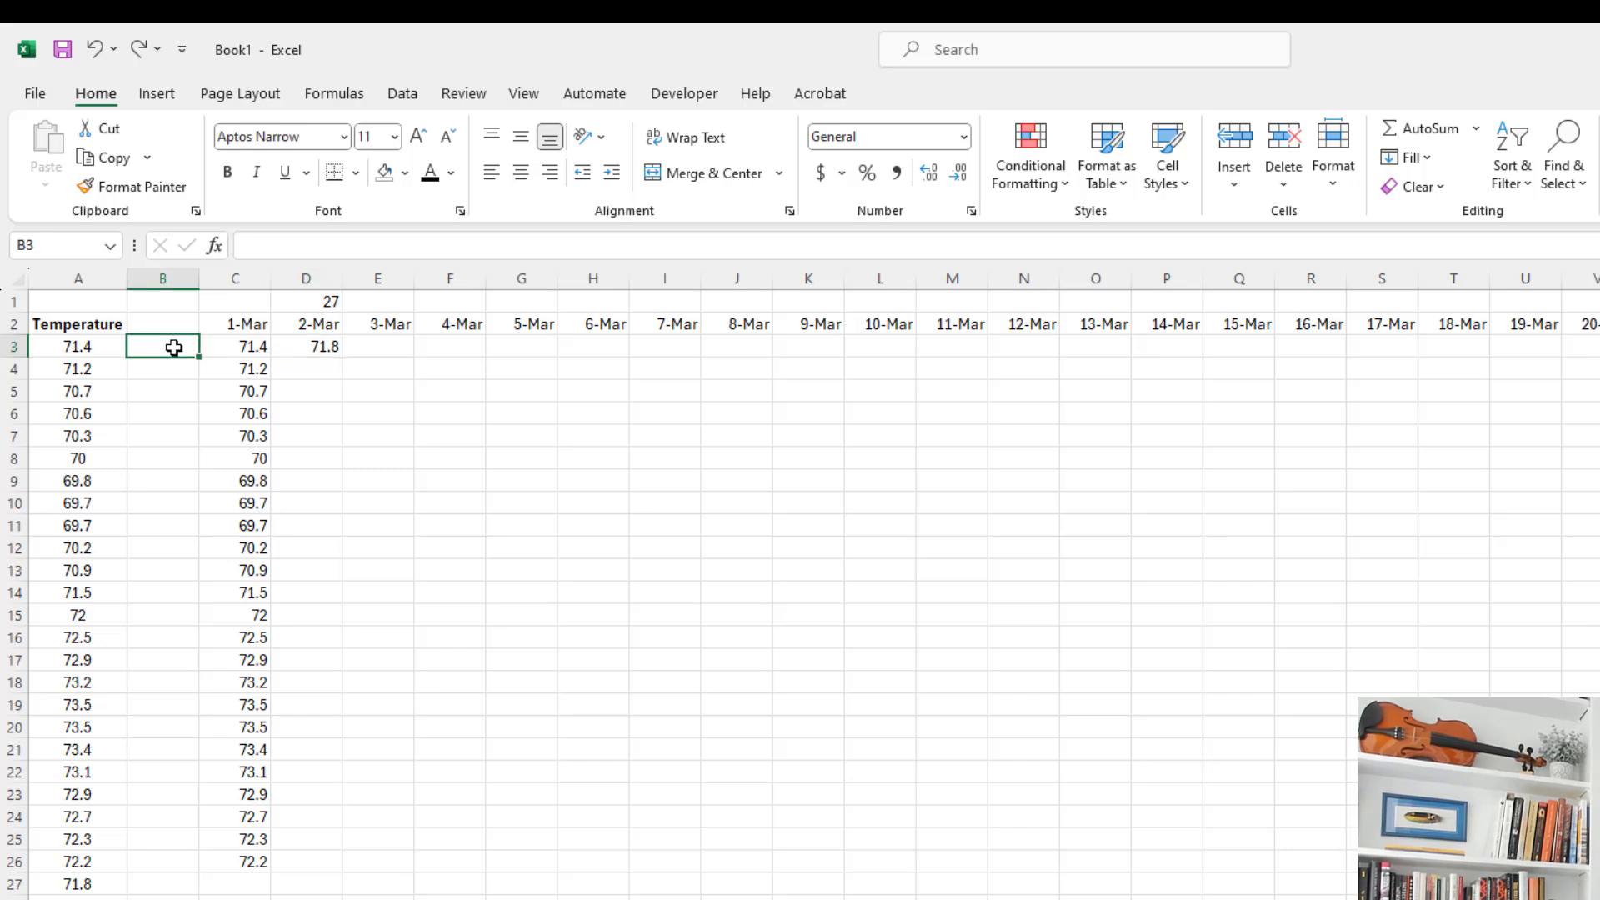
Number B3:B26 from 1 to 24 using 1 in B3 and =+B3+1 copied down.
type("1")
key("Return")
type("+B3+1")
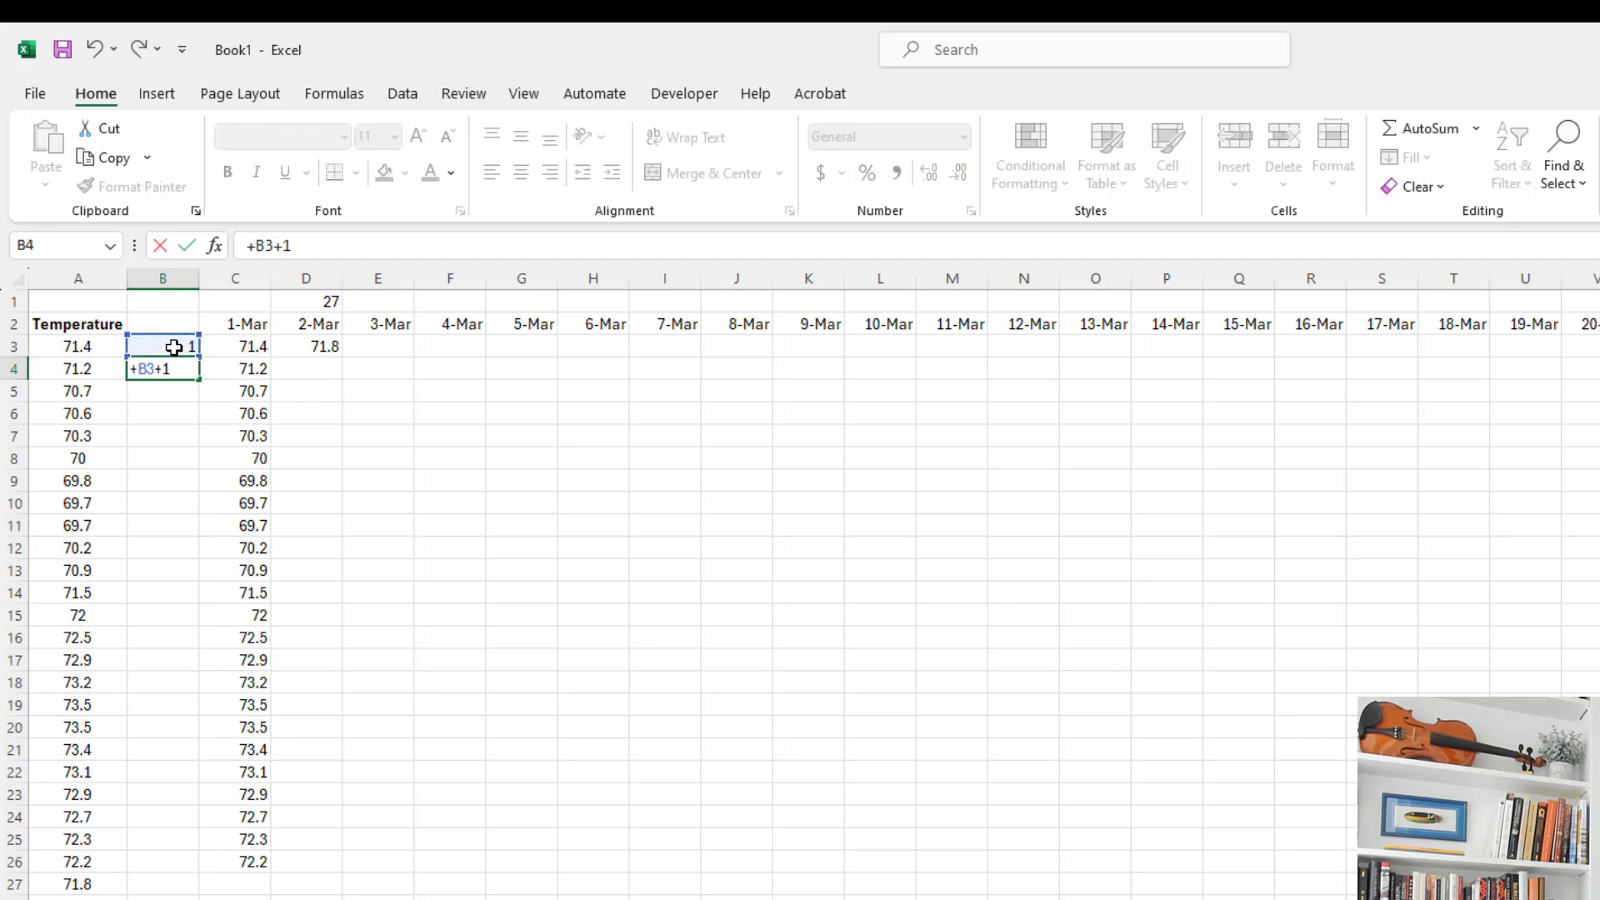
key("Return")
key("Up")
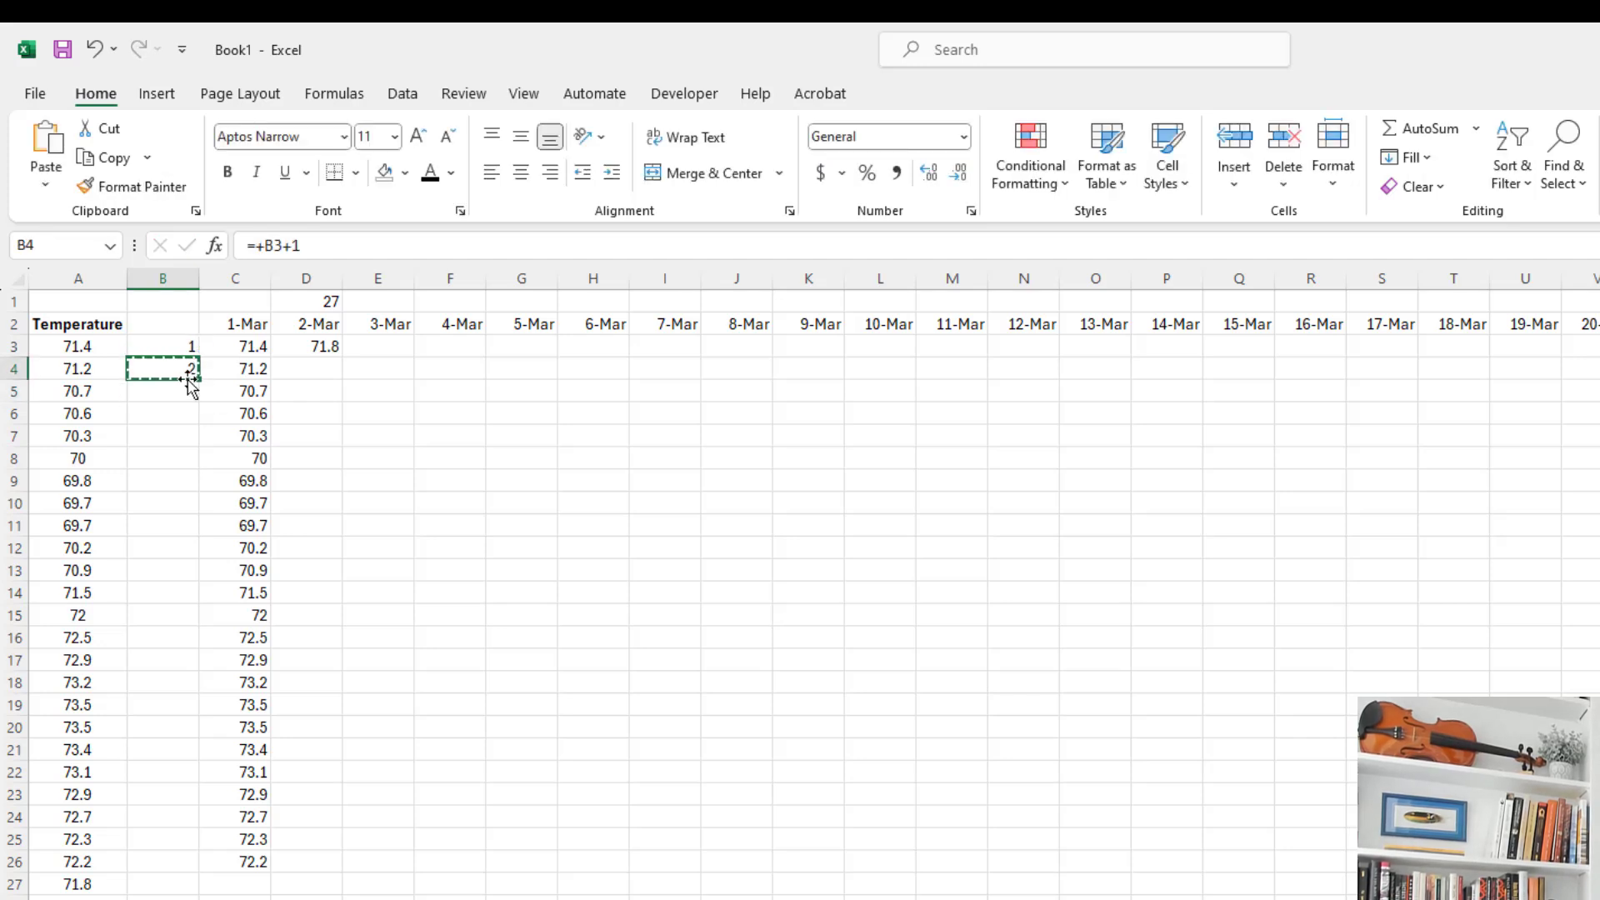
key("ctrl+c")
left_click(176, 855, "shift")
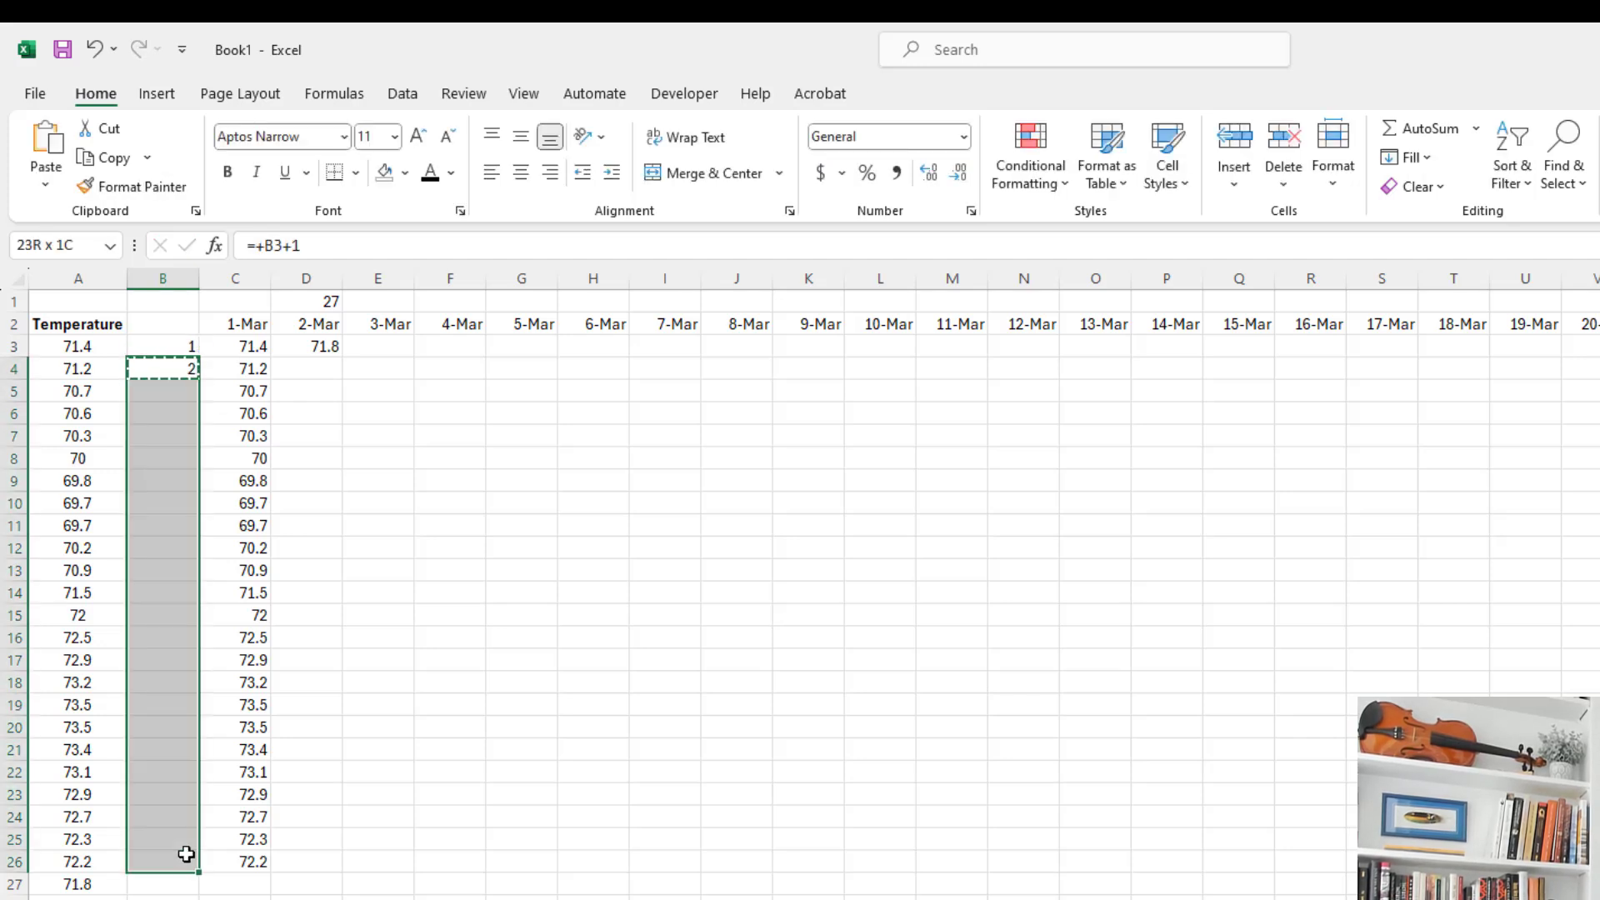
key("ctrl+v")
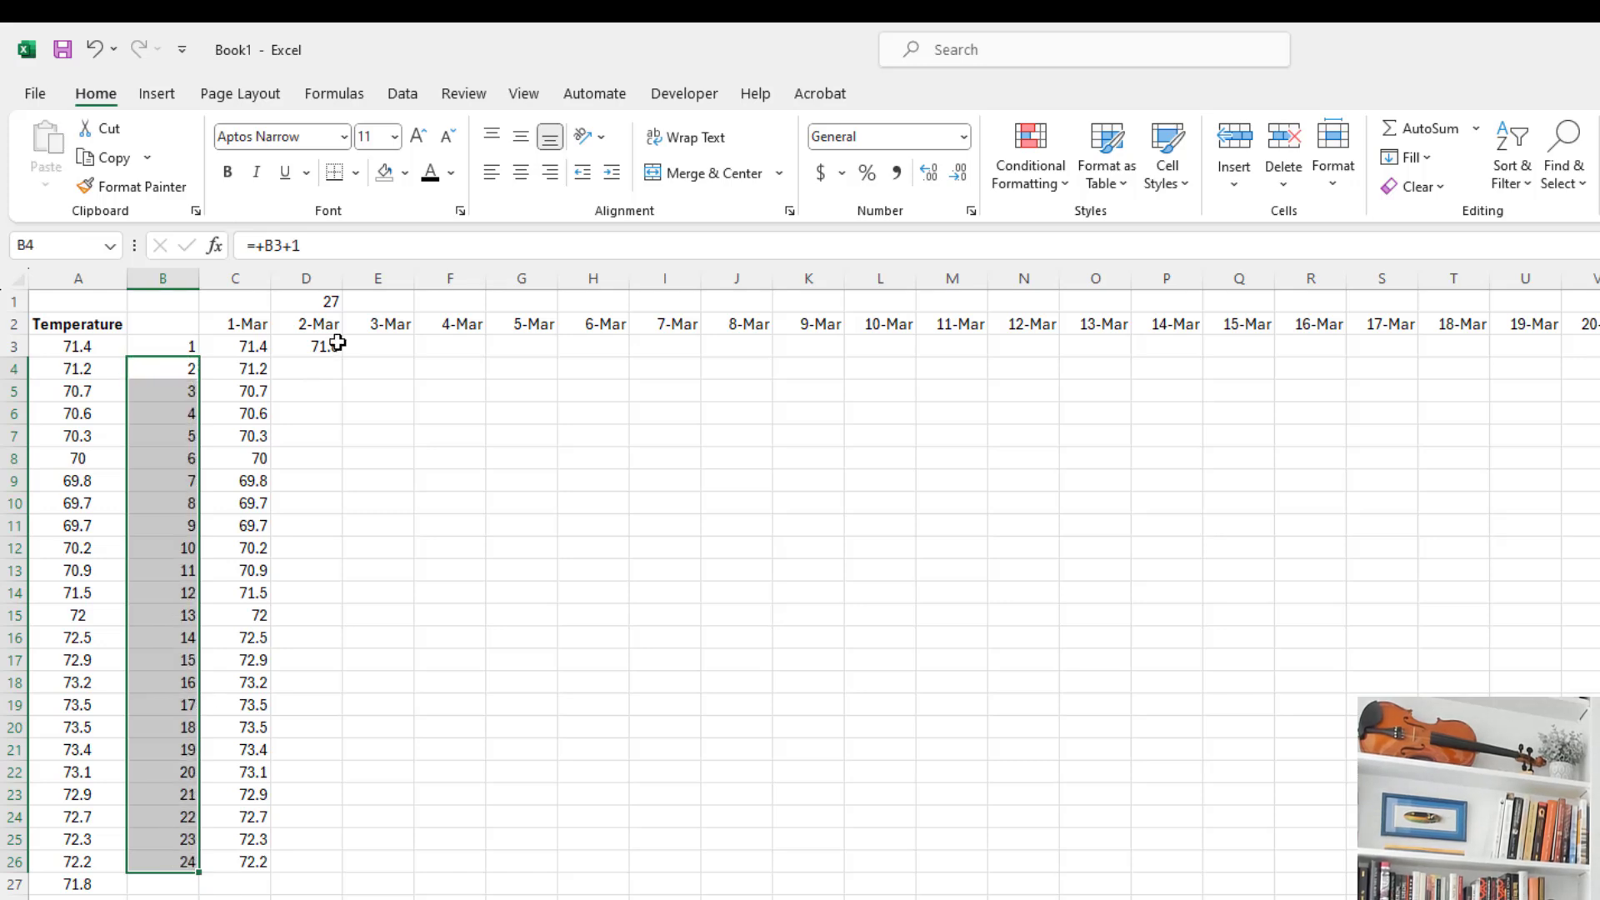
Extend D3 to =INDIRECT("A"&D1+B3) and lower D1 to 26 so D3 shows 71.8.
left_click(330, 345)
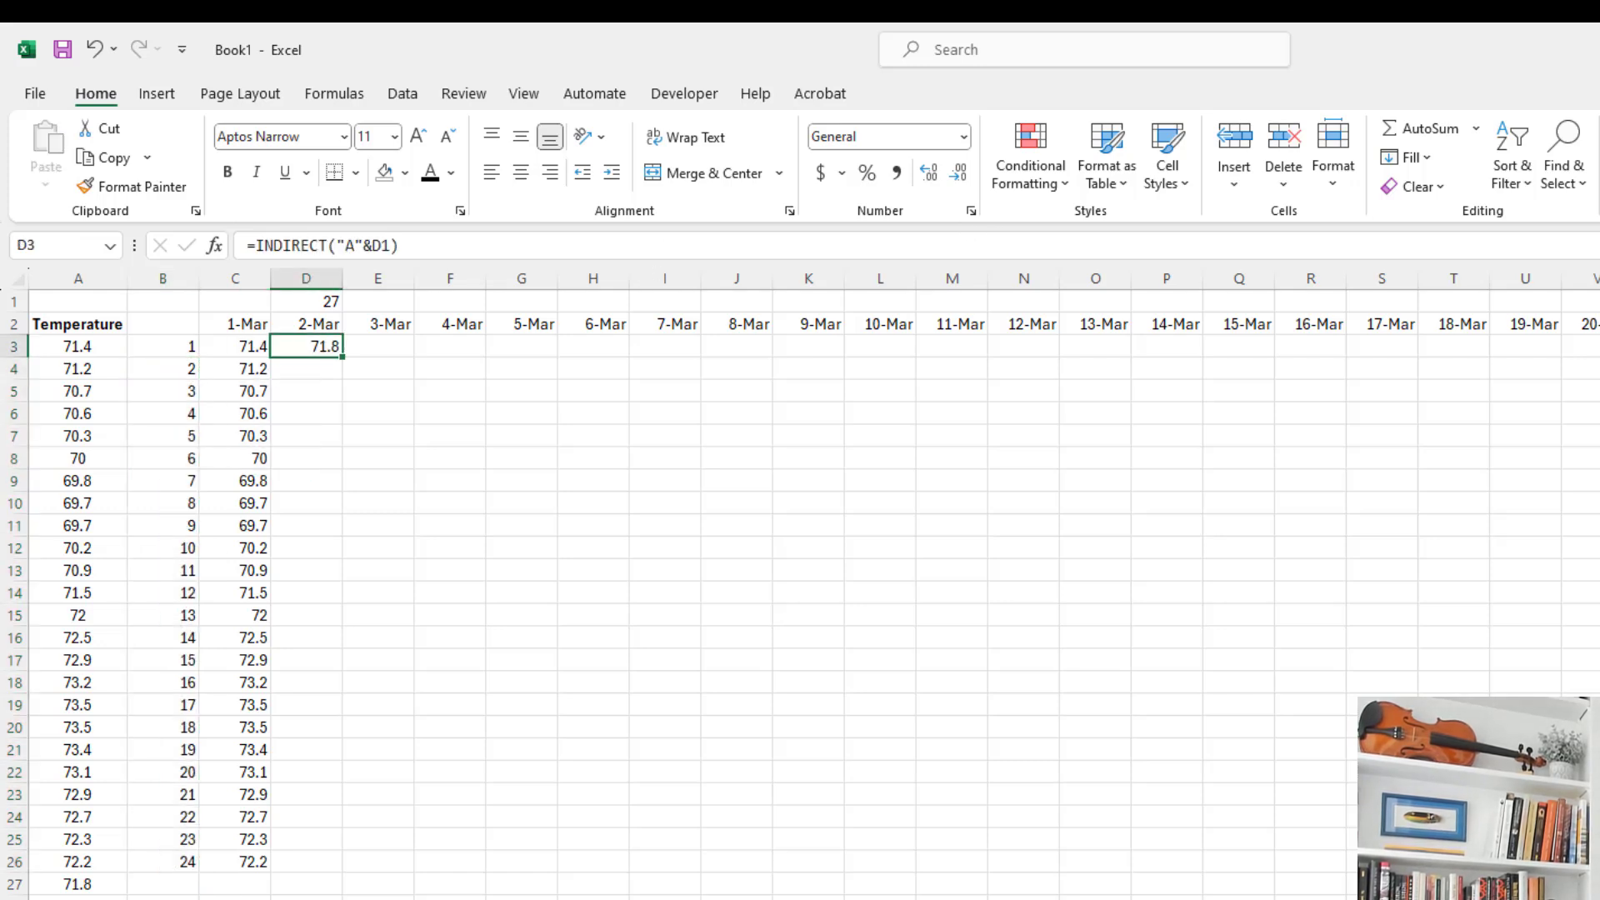
left_click(330, 358)
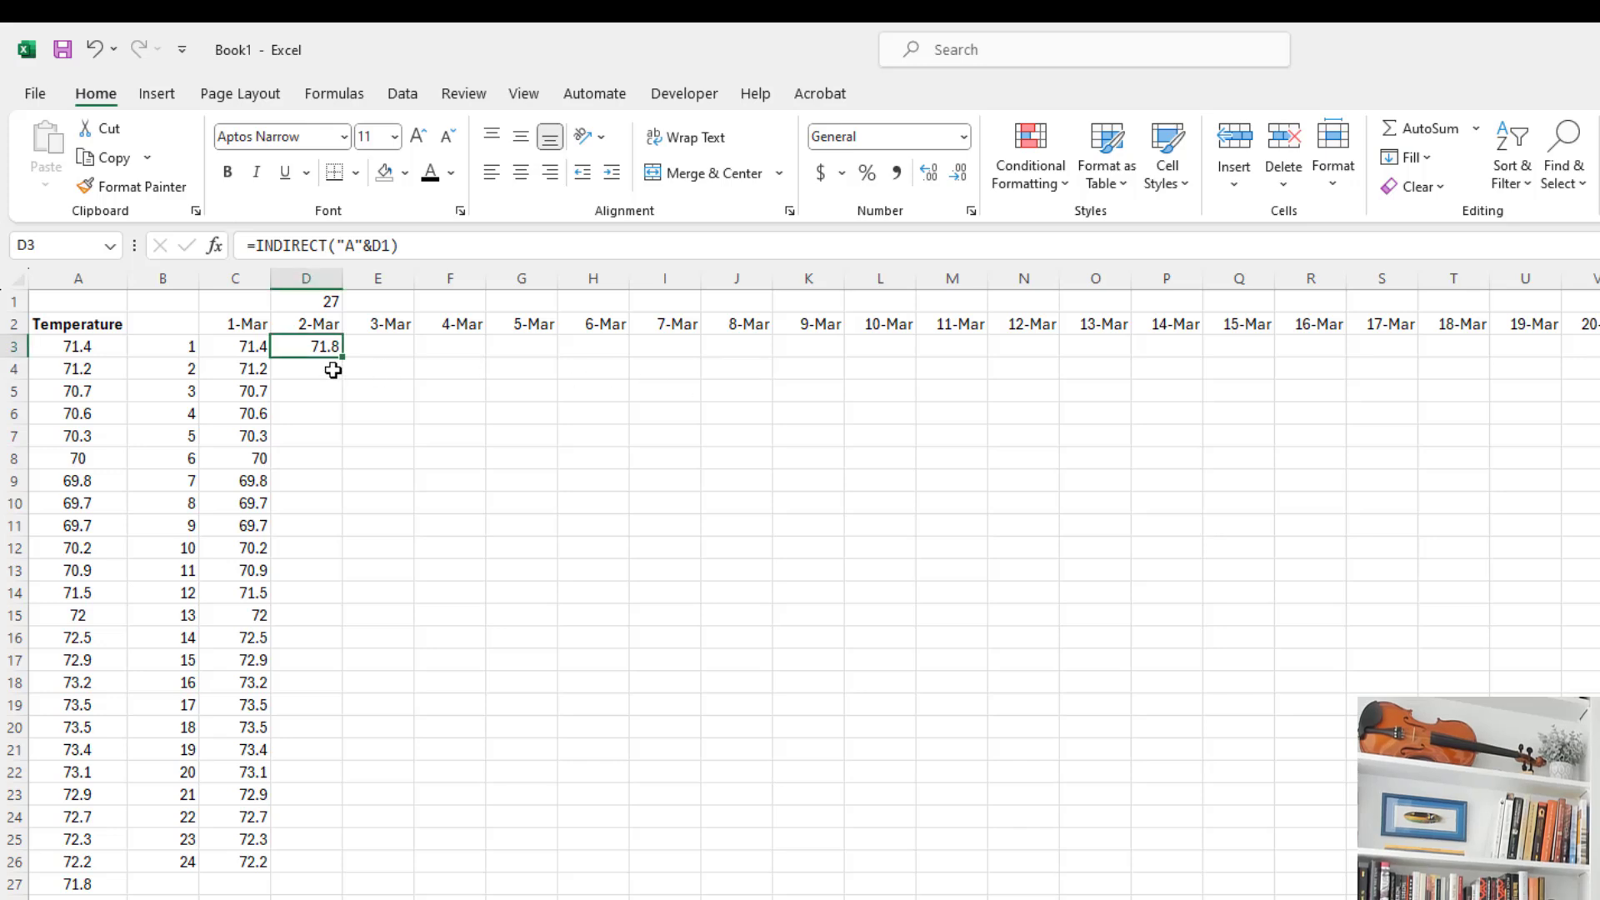
left_click(394, 245)
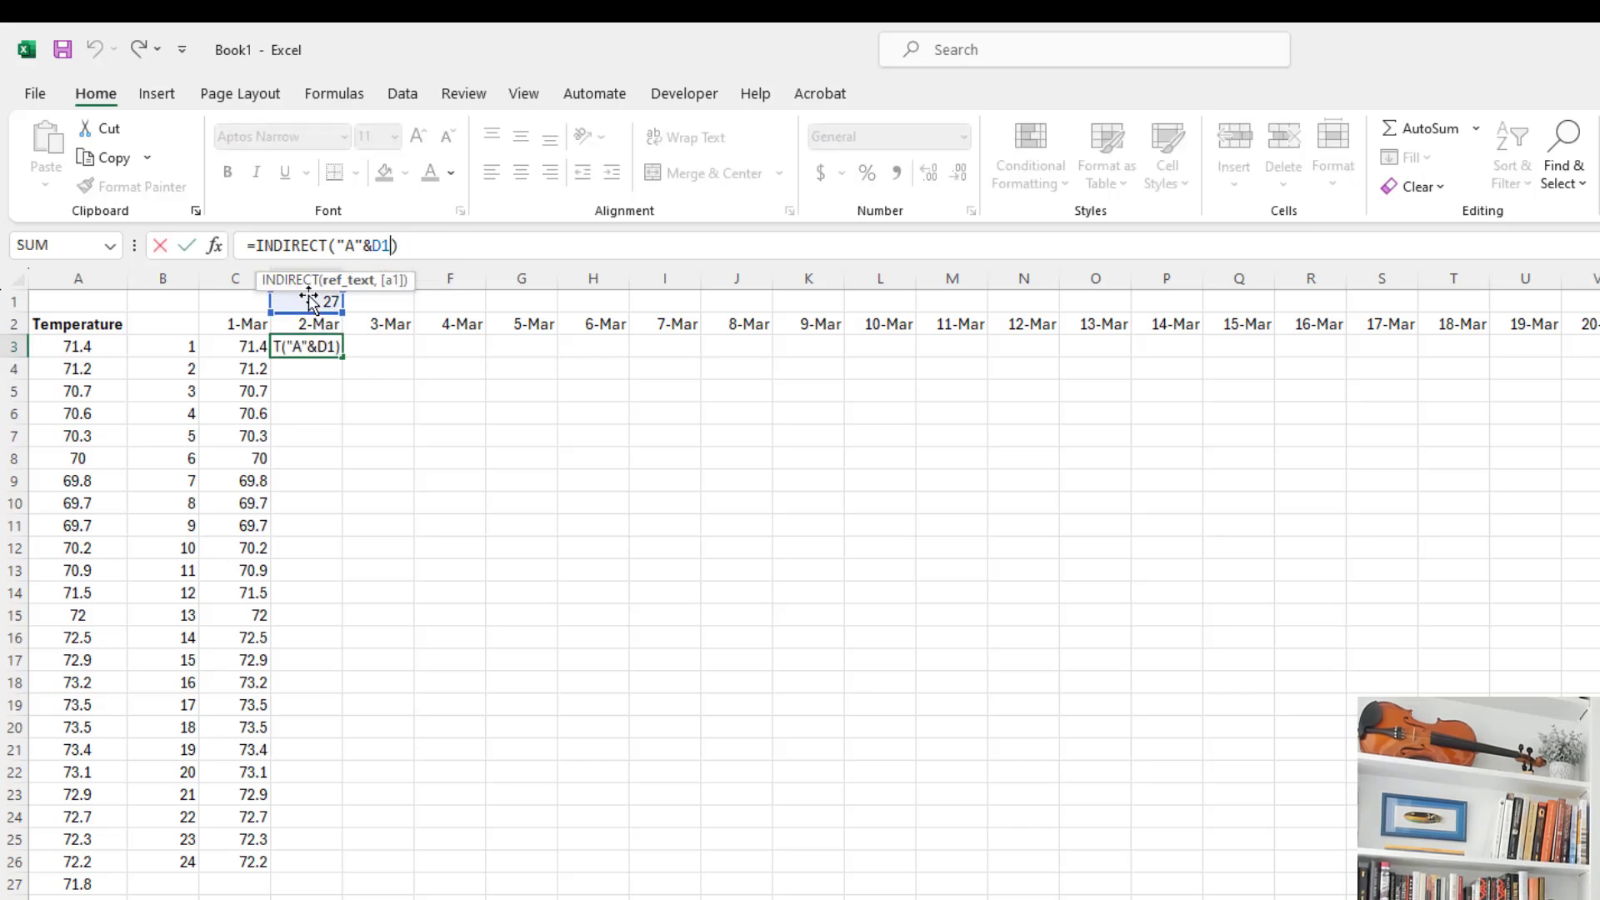
left_click_drag(291, 288, 514, 234)
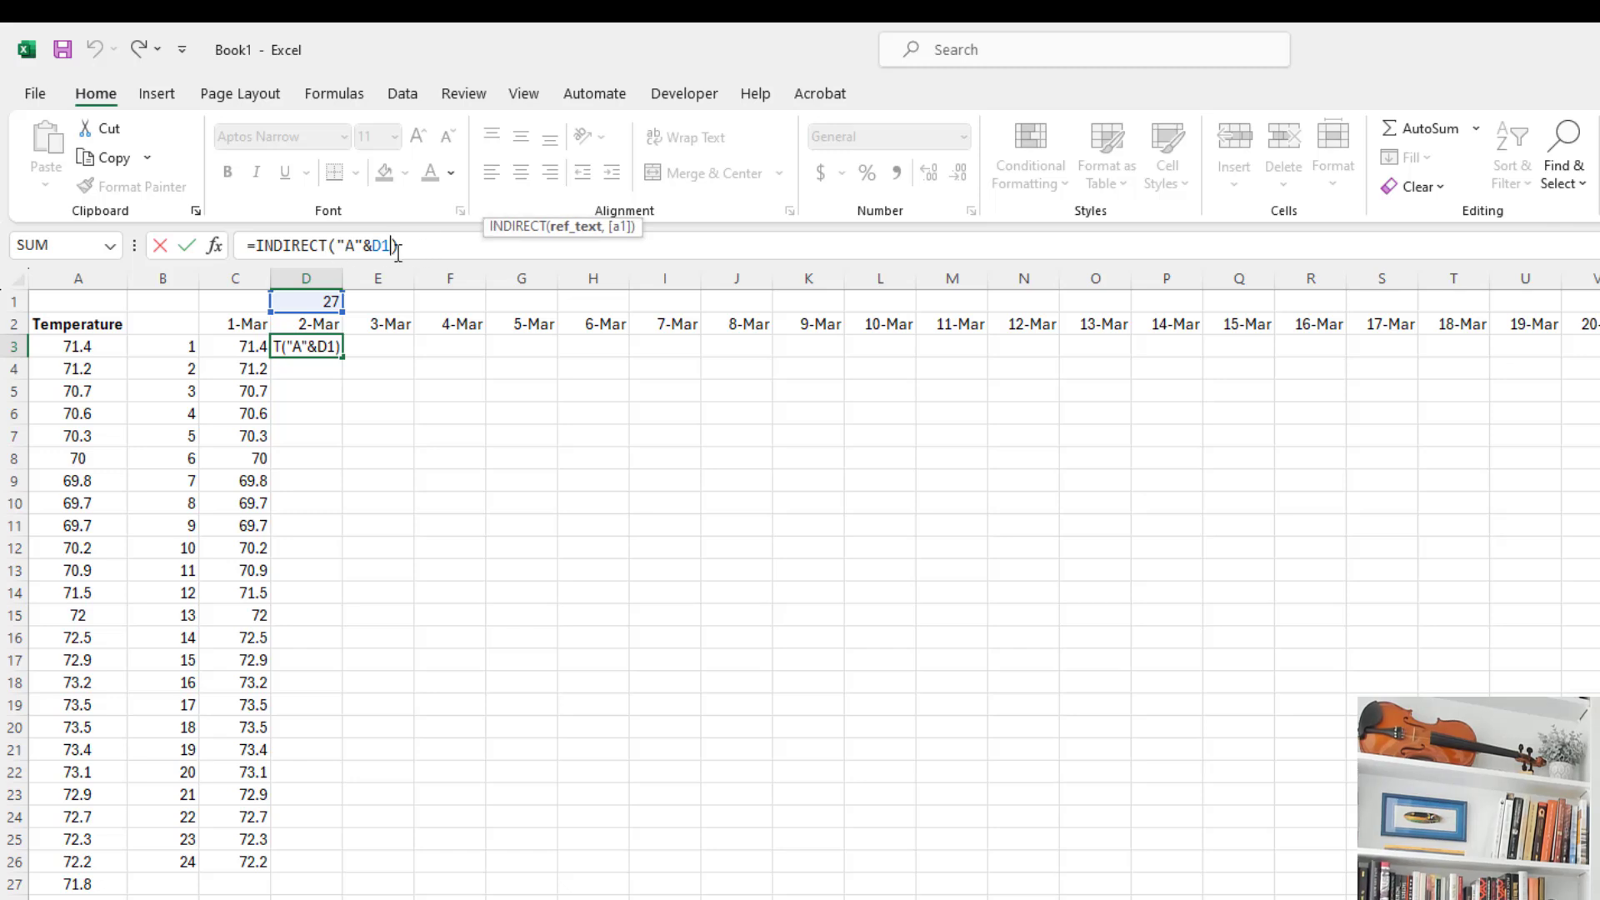
type("+")
left_click(167, 346)
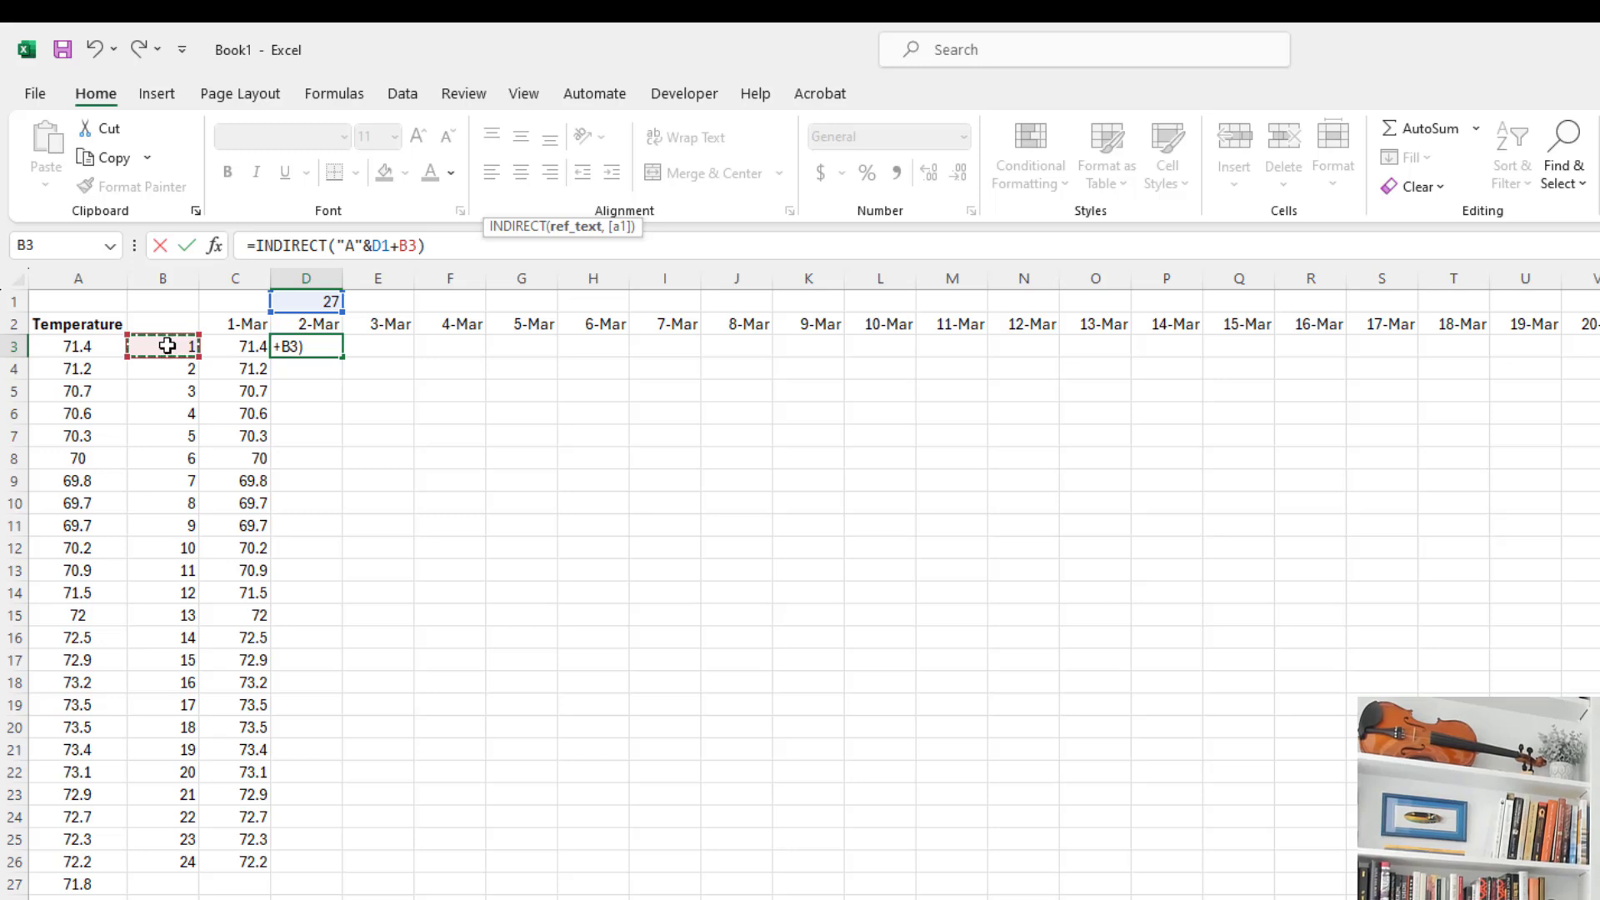
key("ctrl+Return")
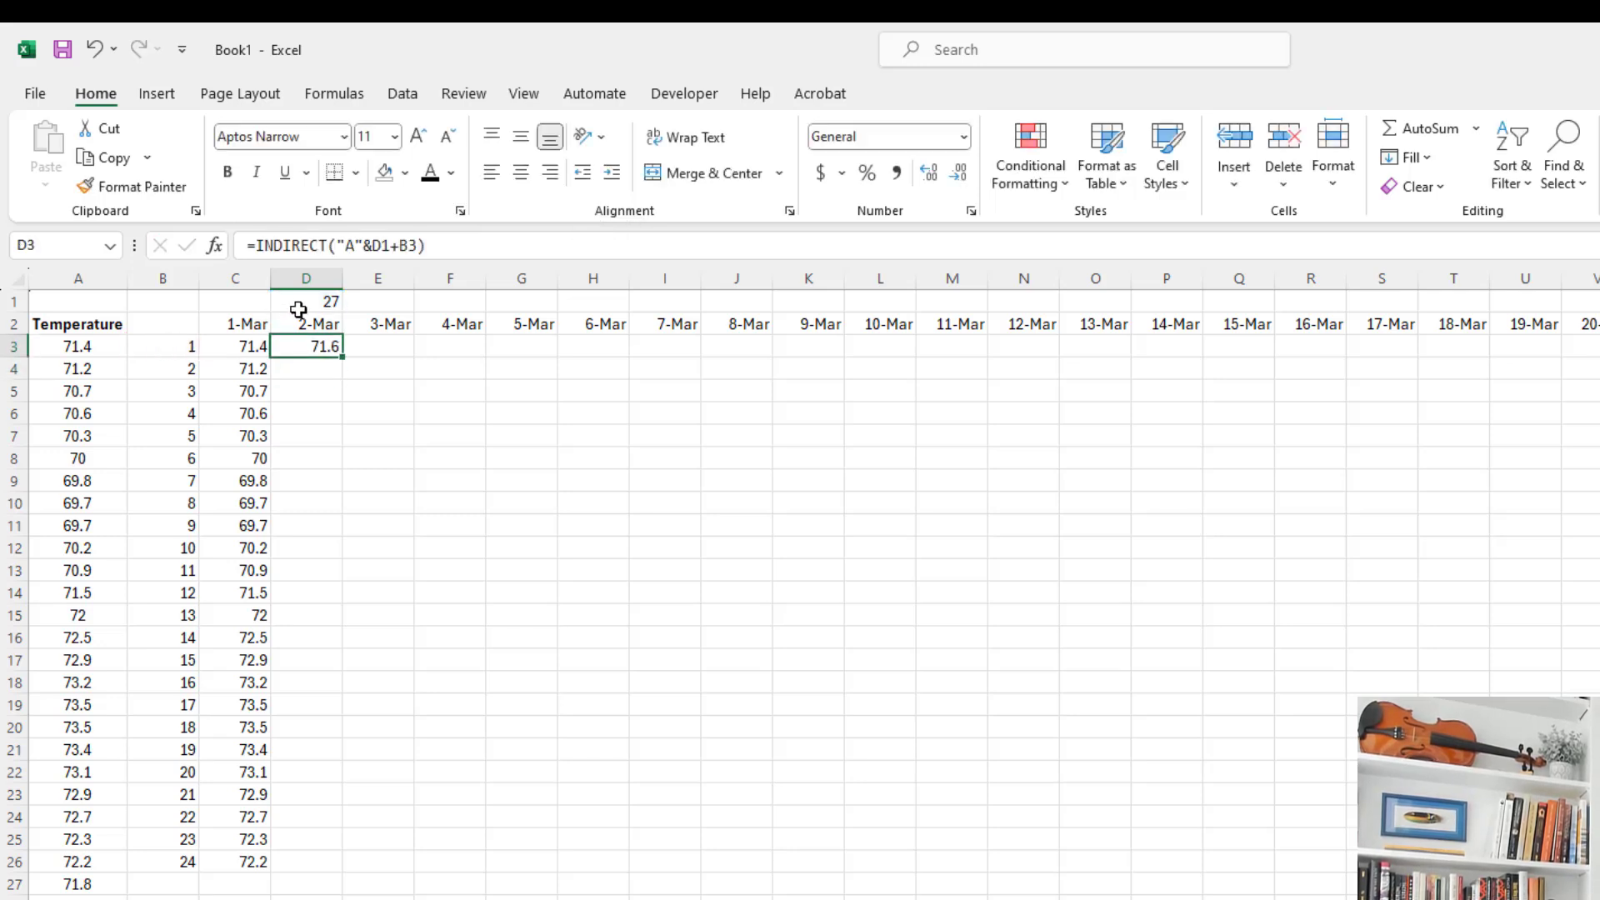
left_click(287, 305)
type("26")
key("Return")
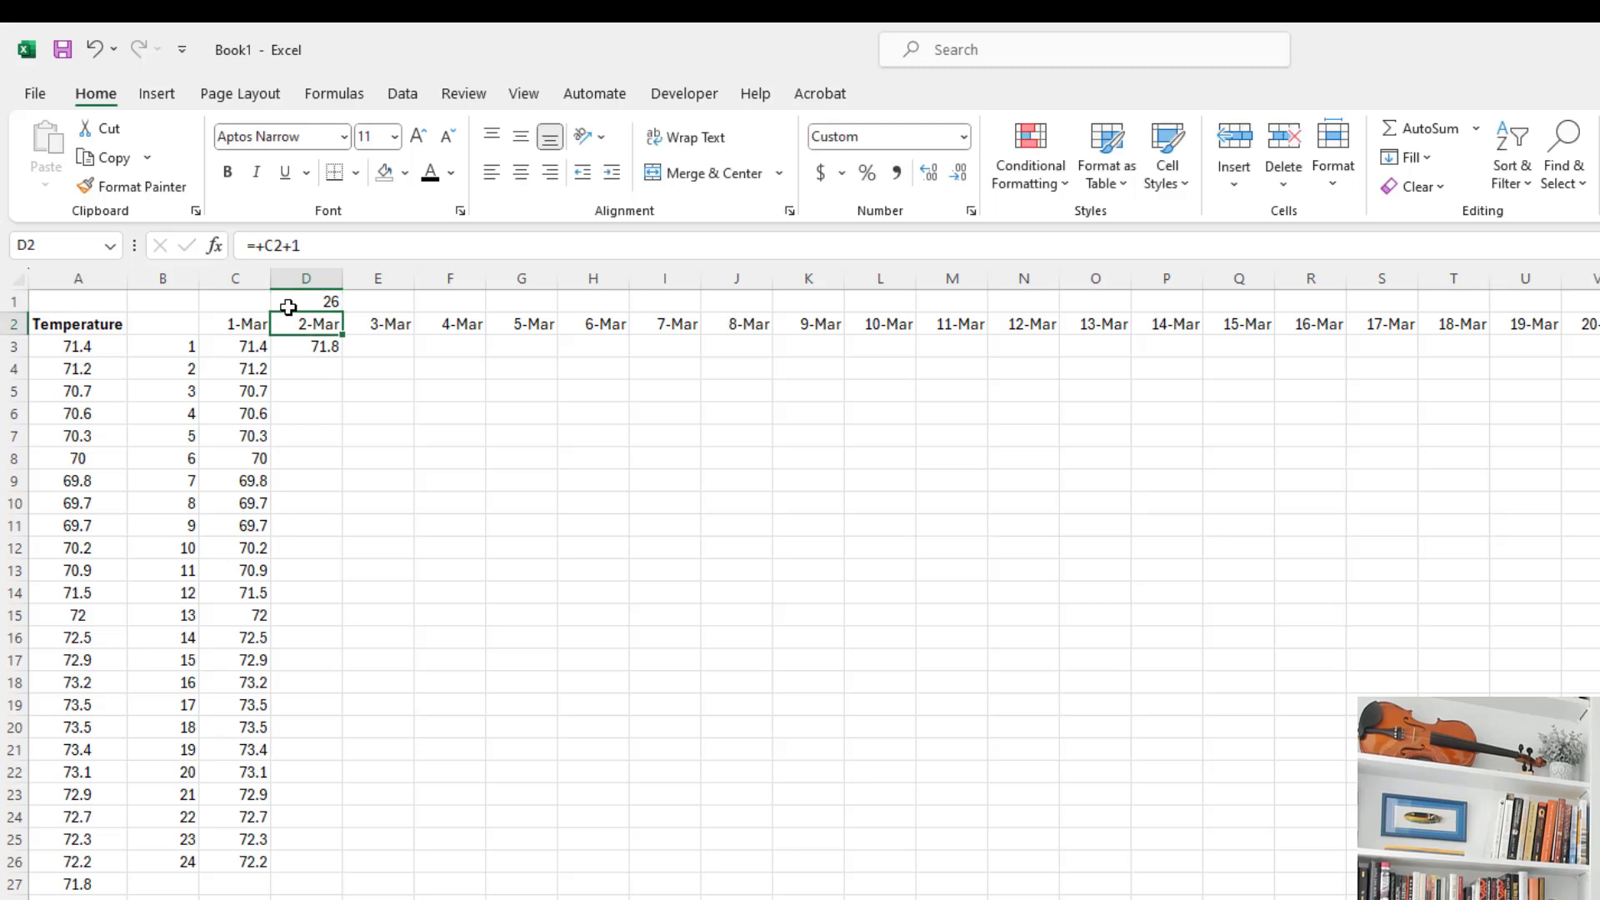
Anchor D3's references as =INDIRECT("A"&D$1+$B3).
left_click(317, 346)
left_click(366, 249)
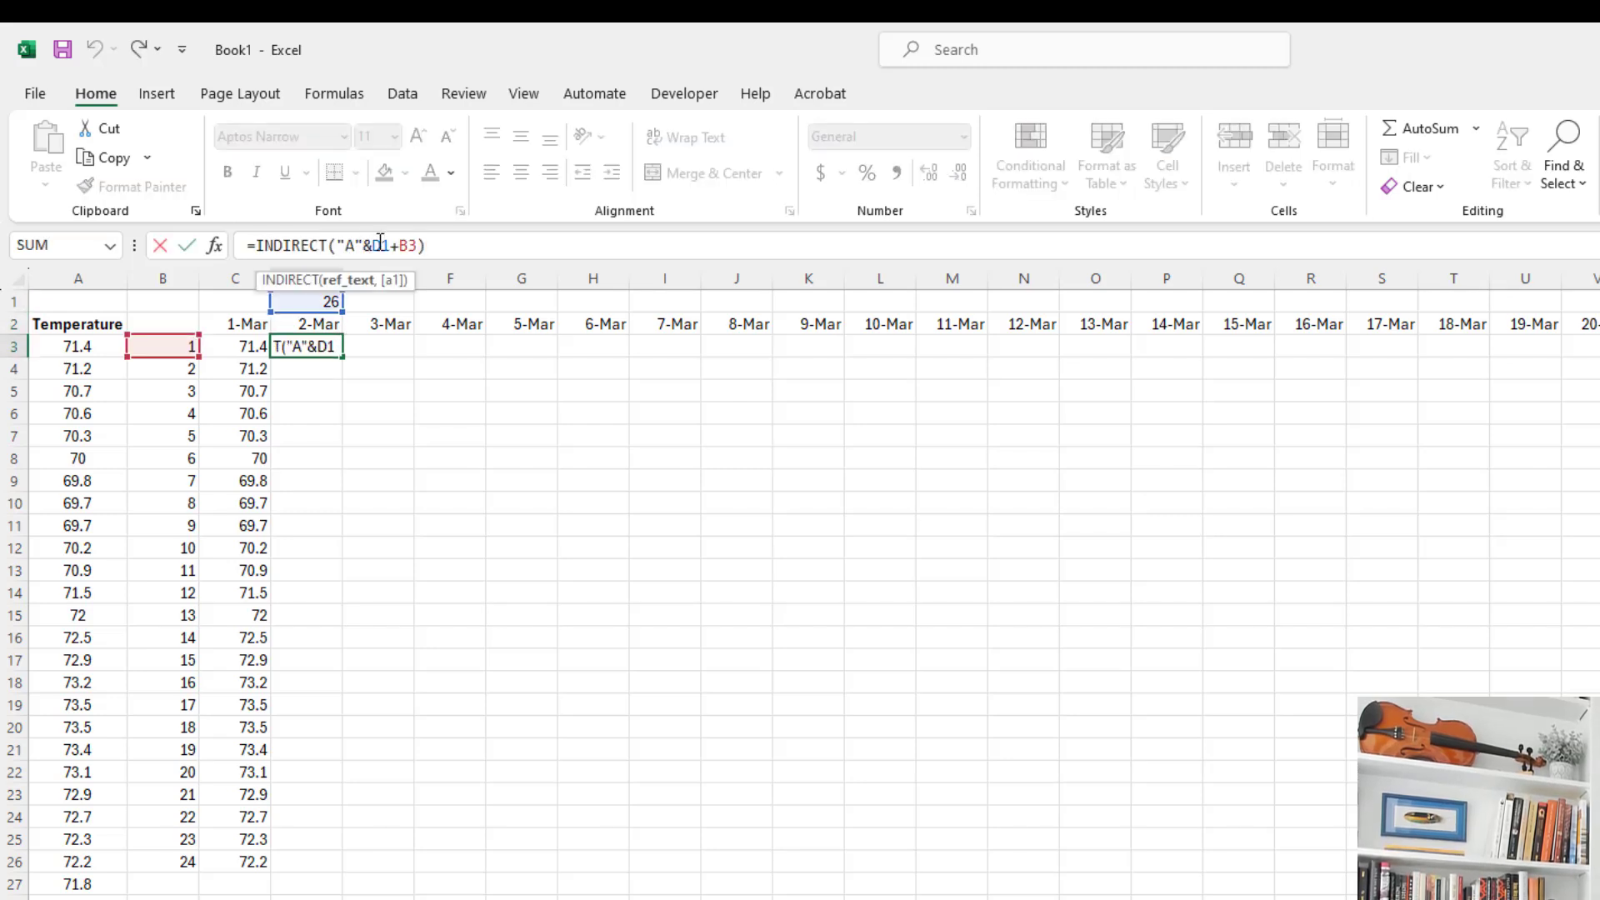
left_click(380, 249)
left_click(388, 254)
type("$")
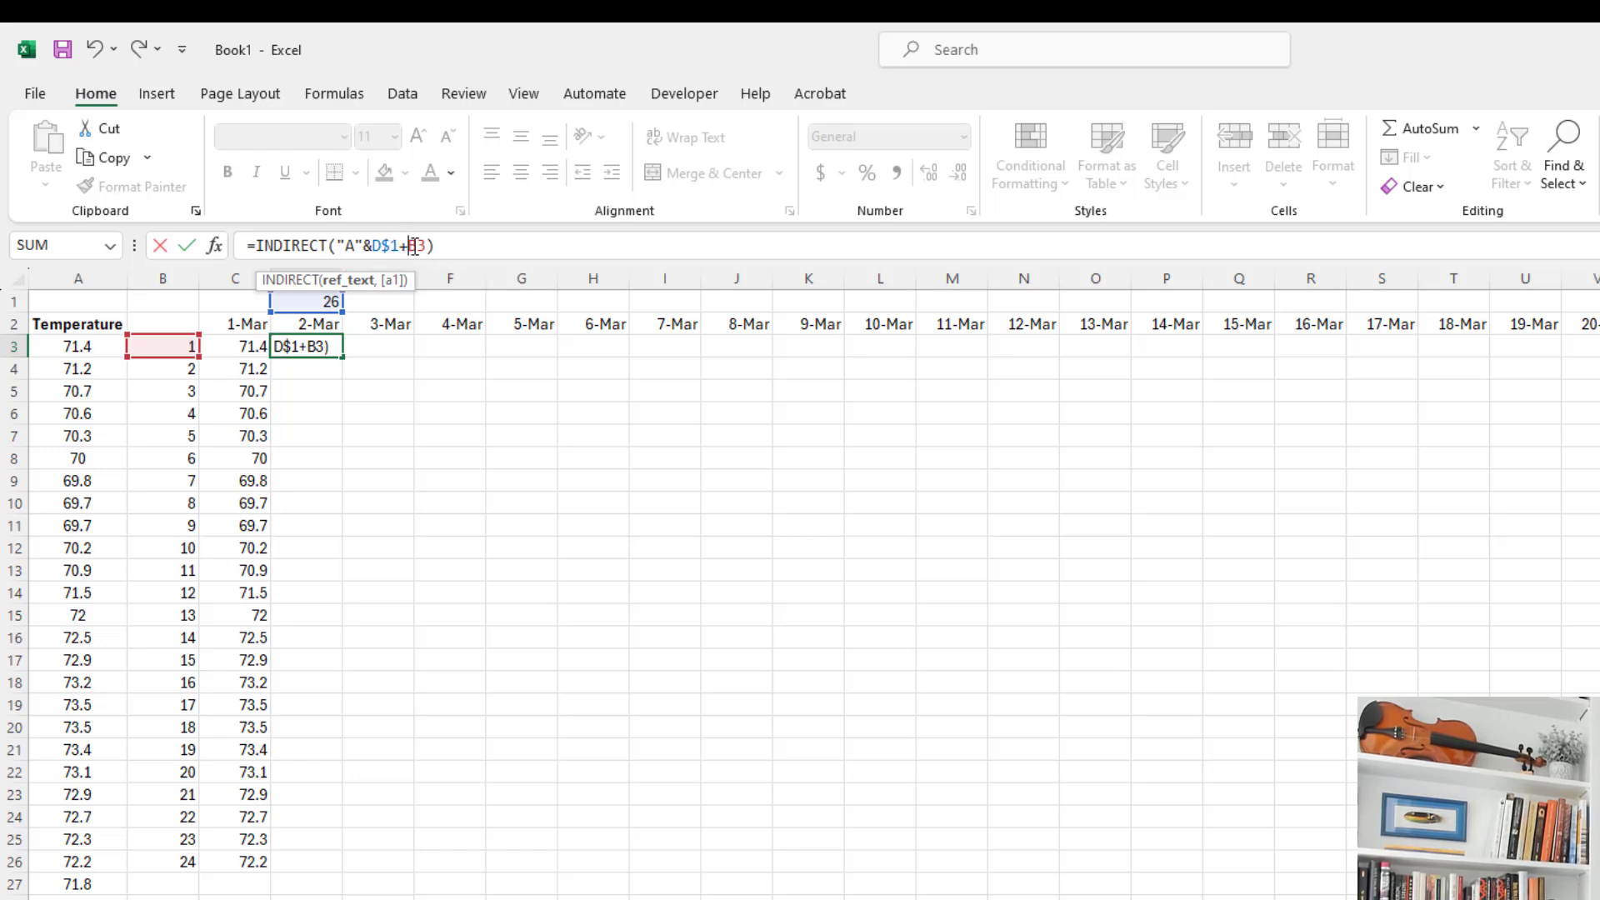
type("$")
key("Return")
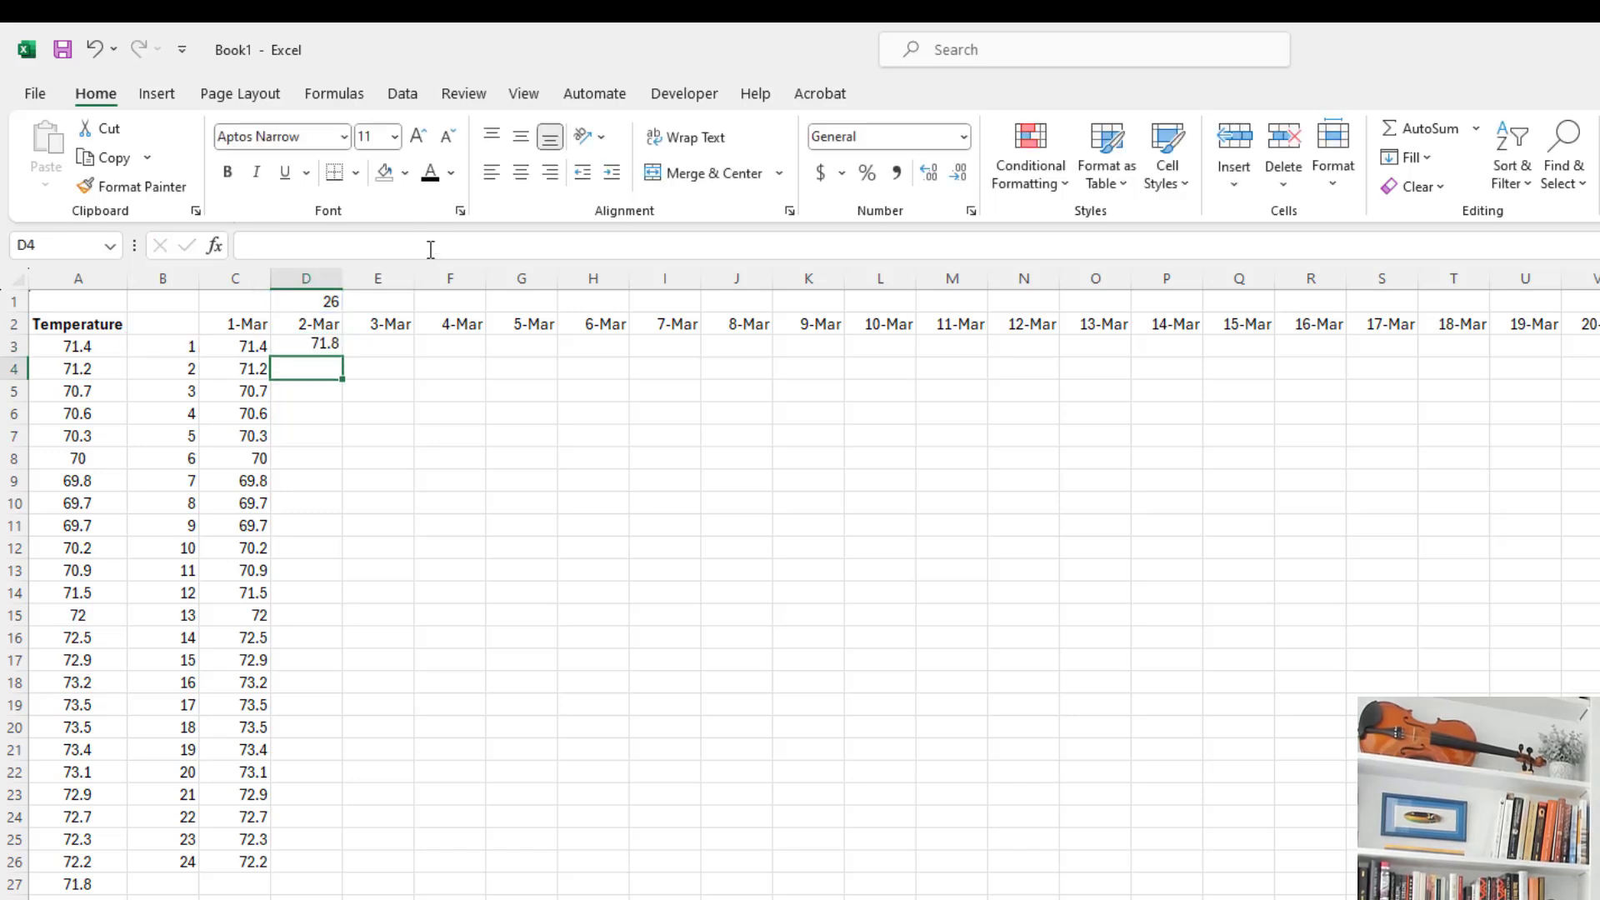
Copy D3 down to D26, filling 2-Mar with readings 71.8 to 70.9.
key("Up")
key("ctrl+c")
key("shift+Down")
key("shift+Down")
key("shift+Down")
key("shift+Down")
key("shift+Down")
key("shift+Down")
key("shift+Down")
key("shift+Down")
key("shift+Down")
key("shift+Down")
key("shift+Down")
key("shift+Down")
key("shift+Down")
key("shift+Down")
key("shift+Down")
key("shift+Down")
key("shift+Down")
key("shift+Down")
key("shift+Down")
key("shift+Down")
key("shift+Down")
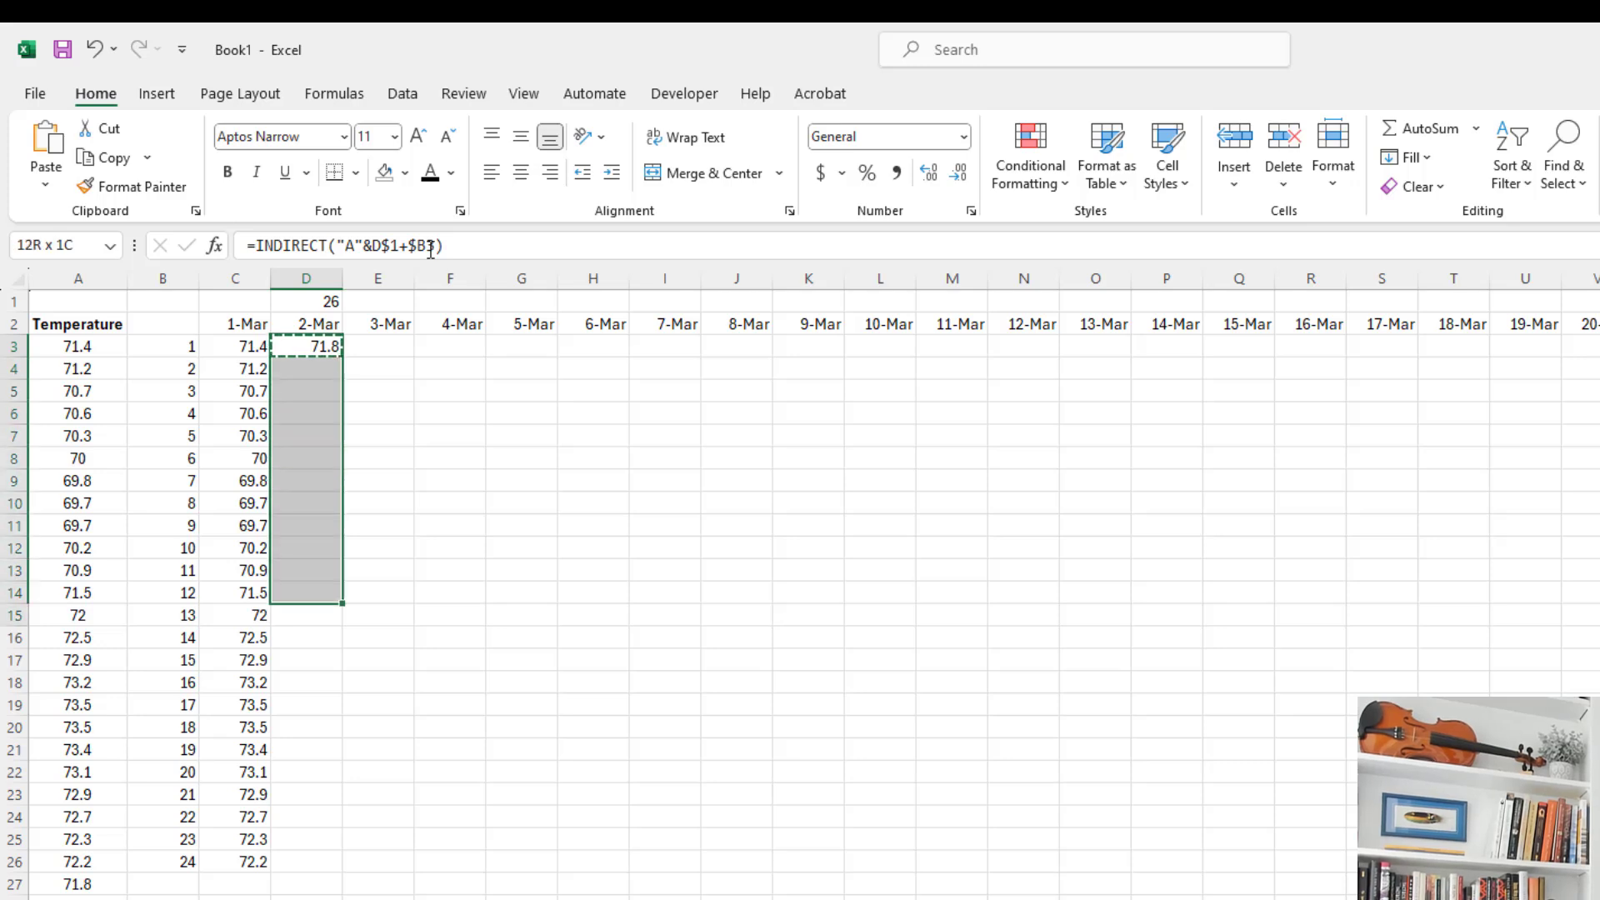
key("Return")
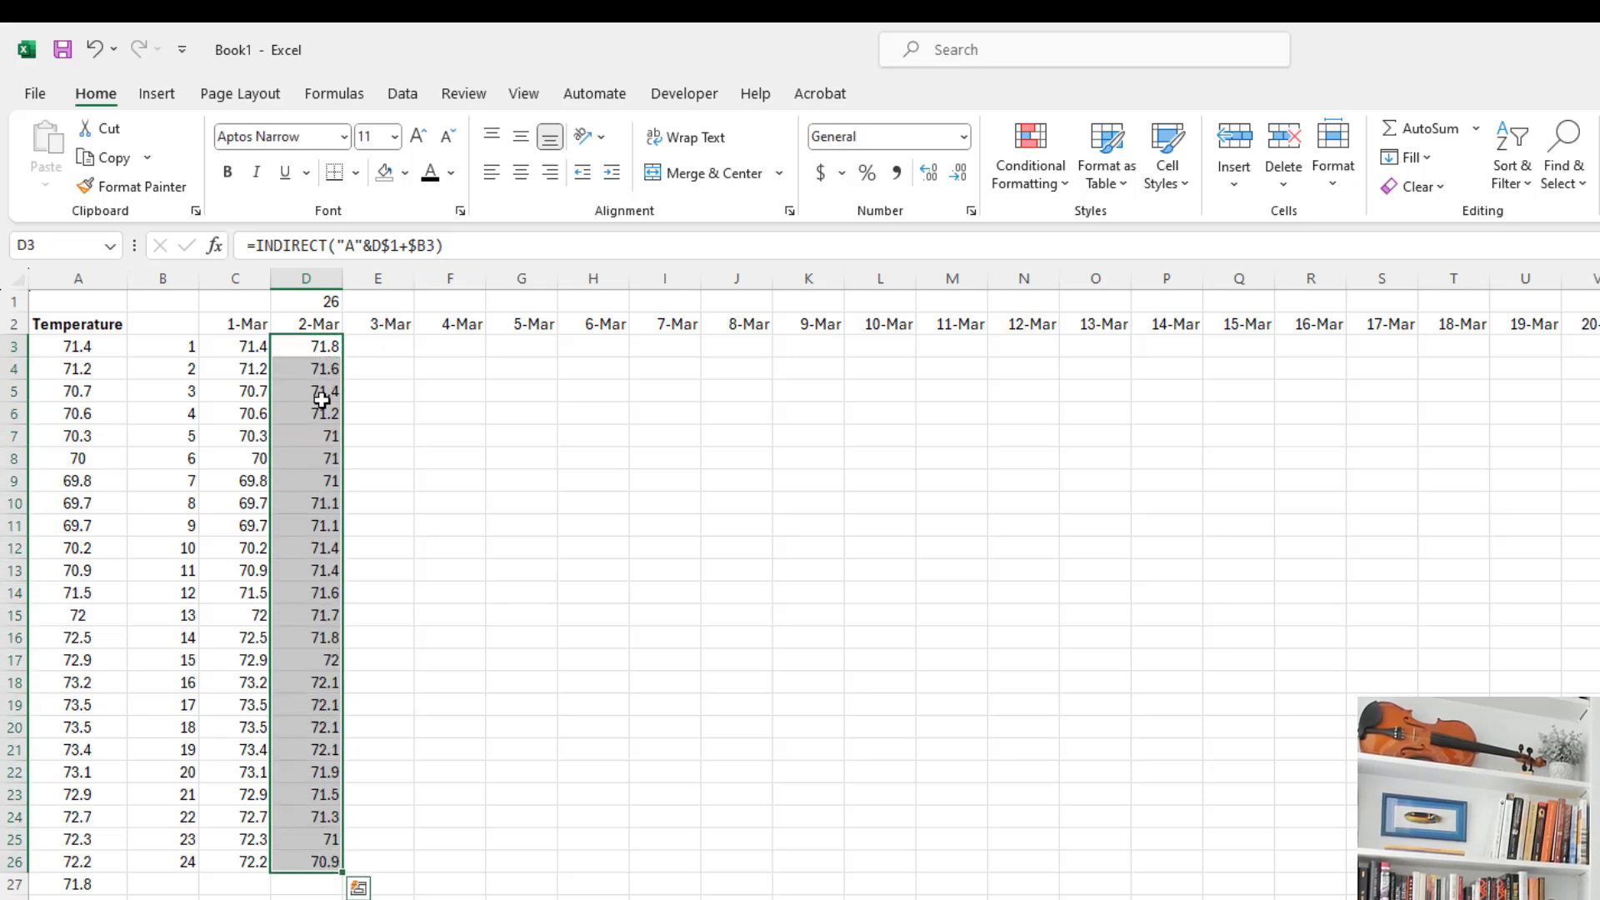
left_click_drag(326, 346, 325, 858)
left_click(326, 858)
Enter =+D1+24 in E1 and copy it across row 1 to the last date column.
left_click_drag(325, 344, 322, 864)
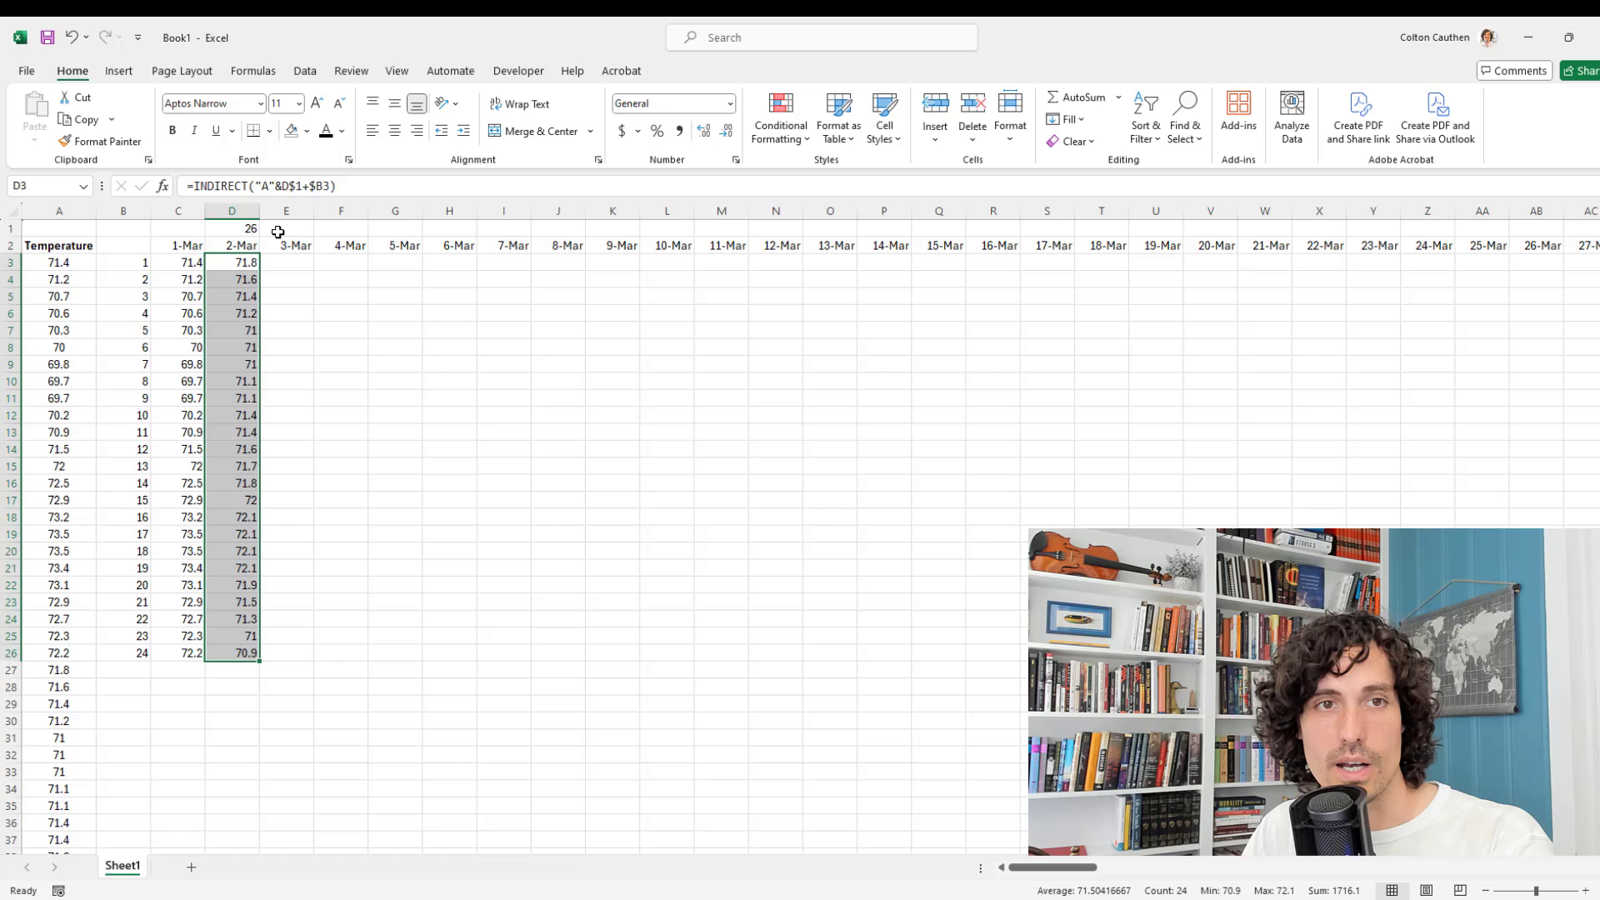
left_click(278, 232)
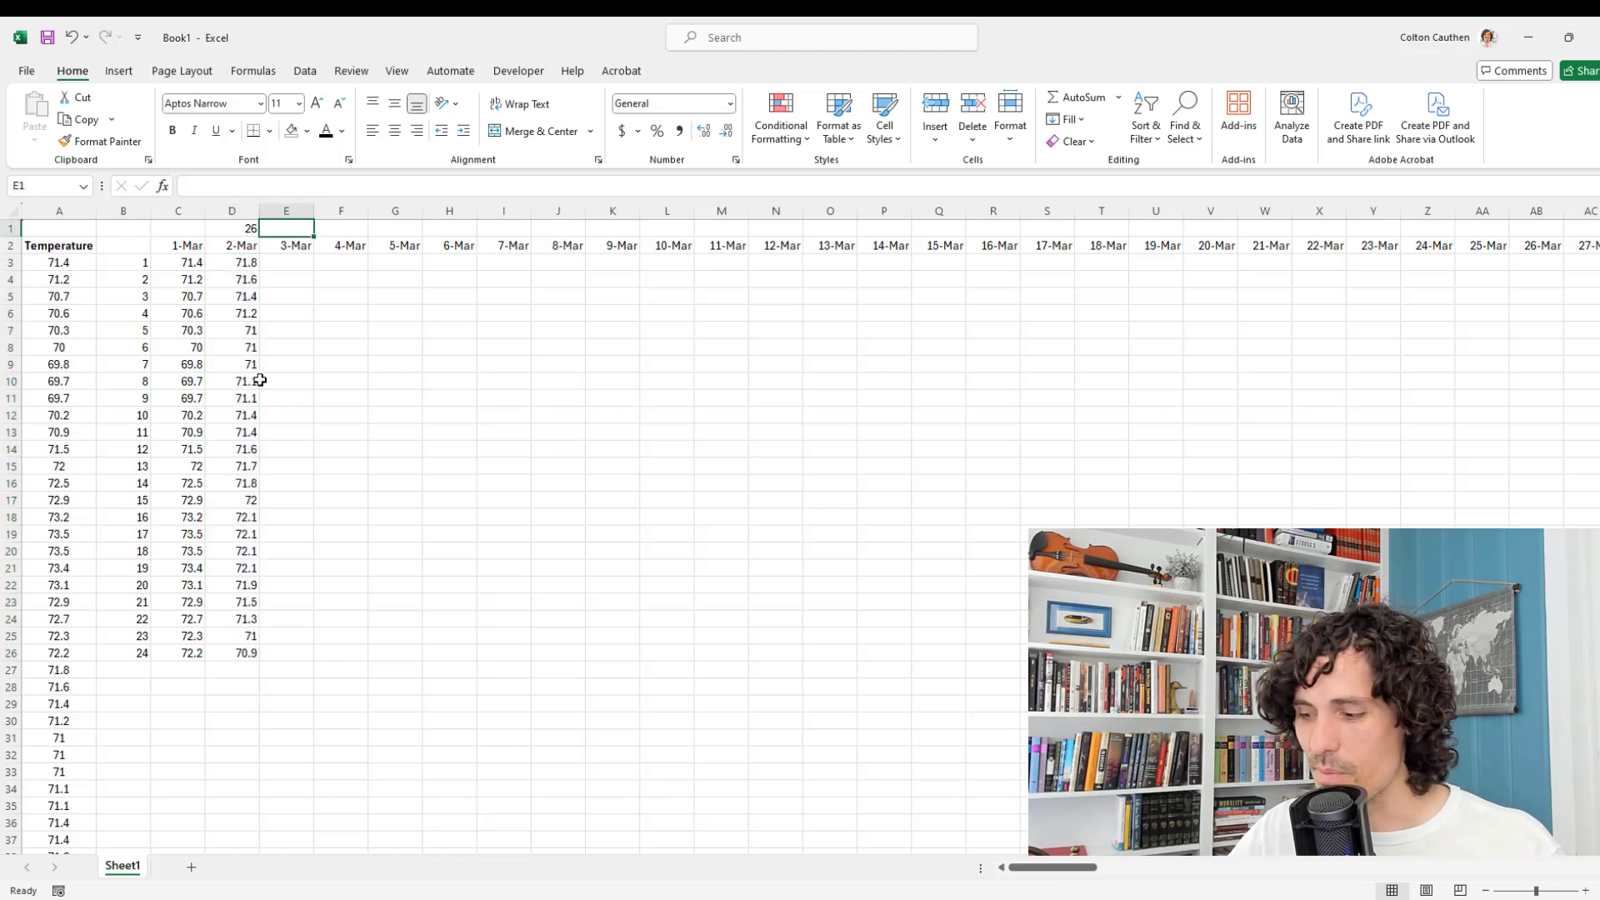
type("+")
key("Left")
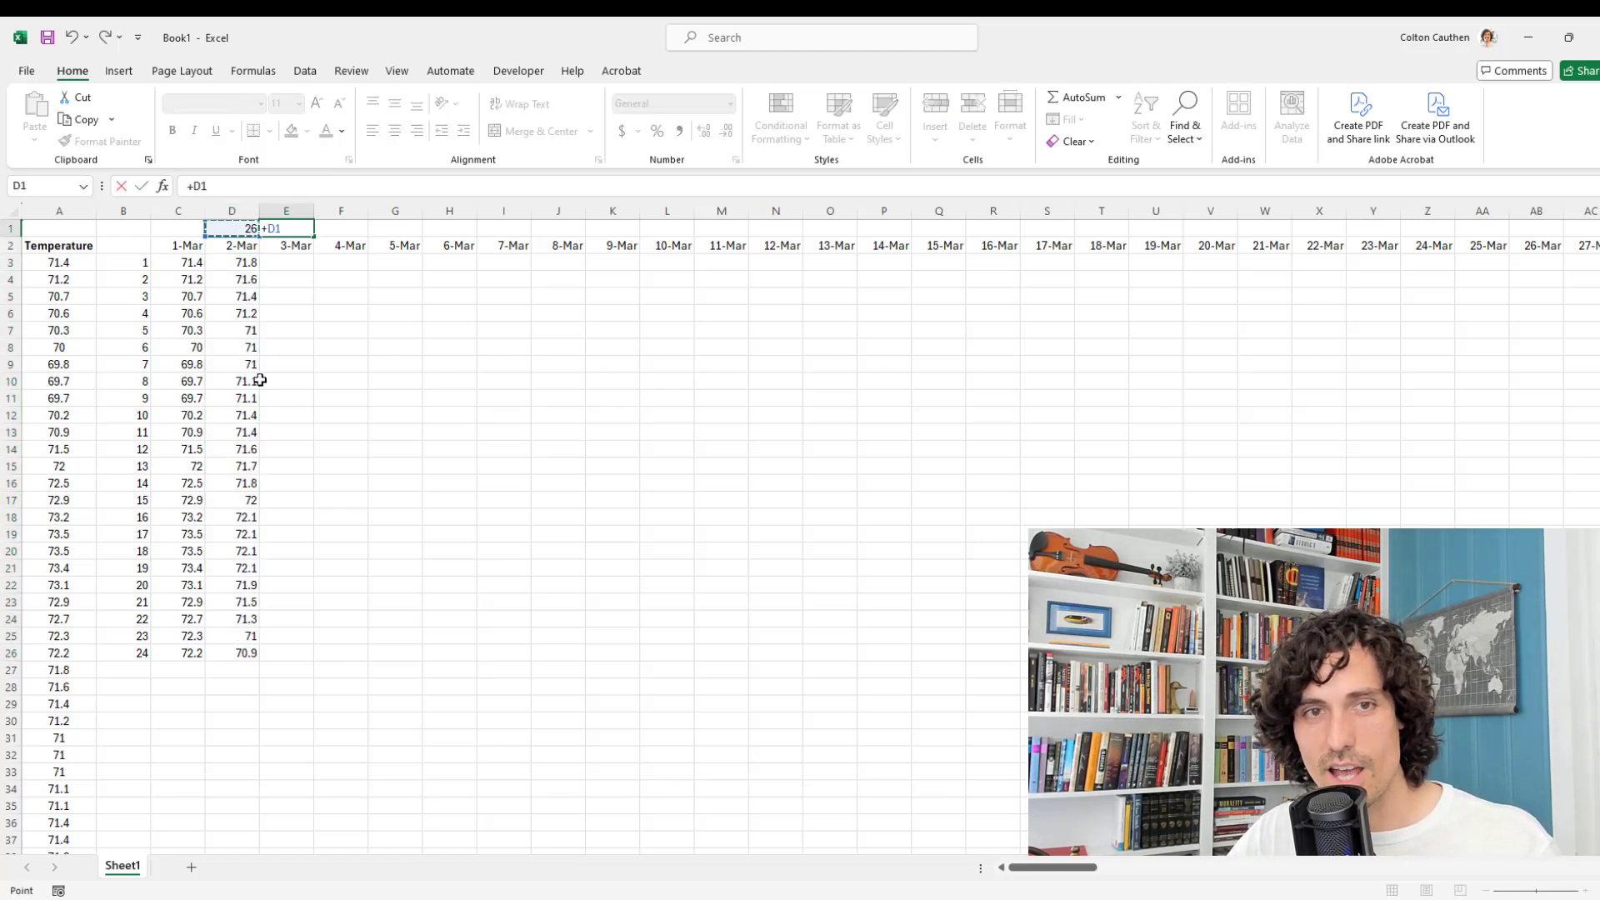
type("+24")
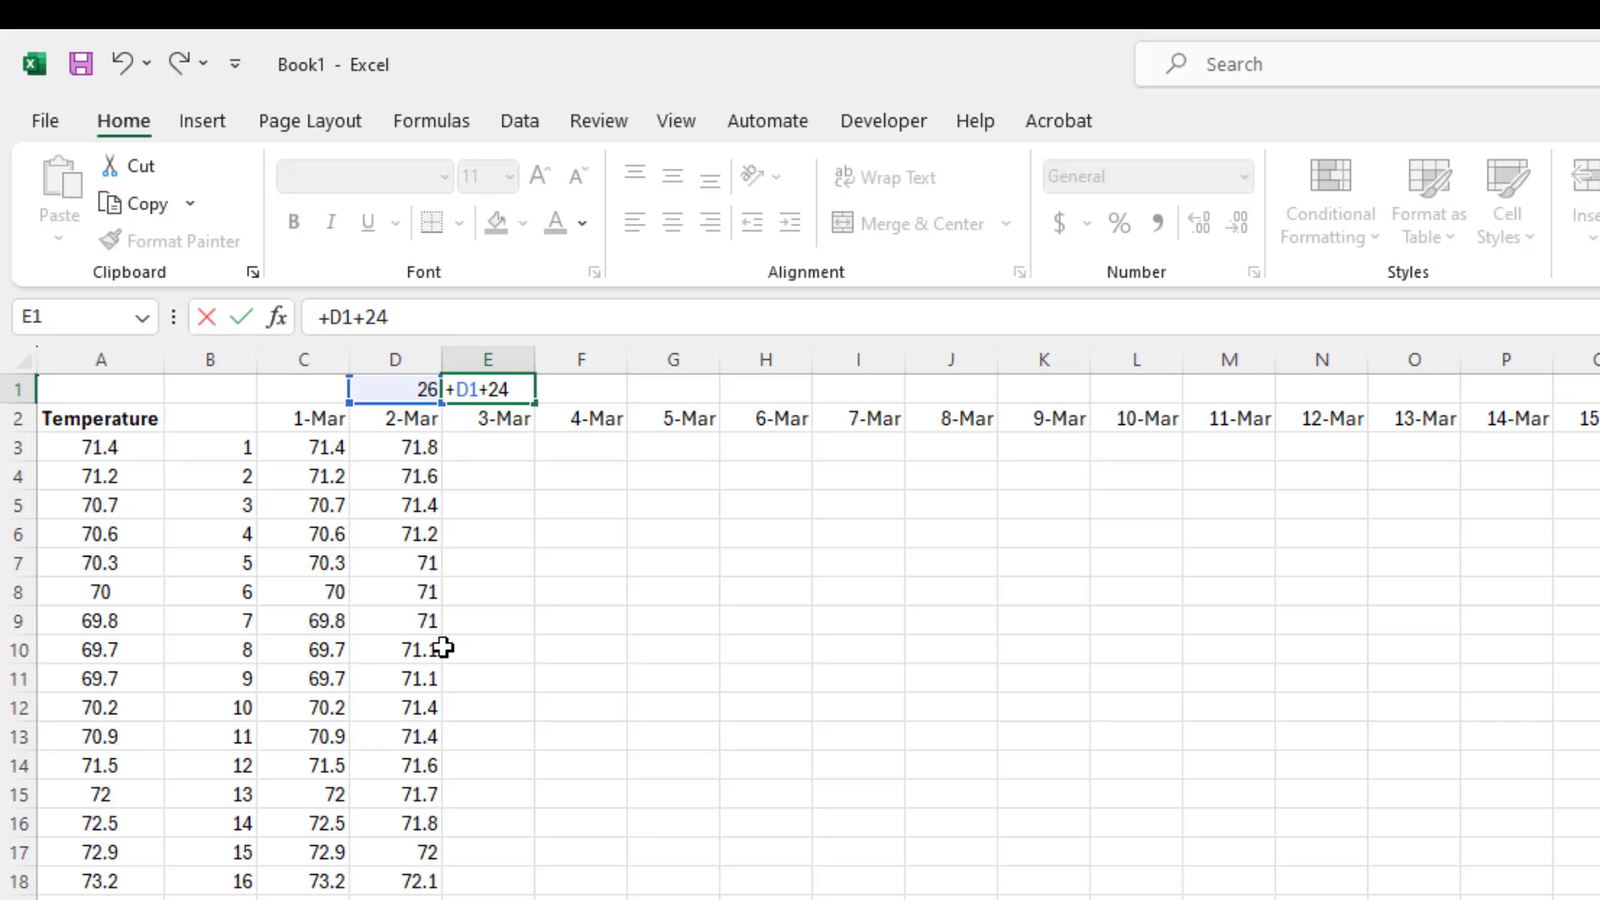
key("Return")
key("Up")
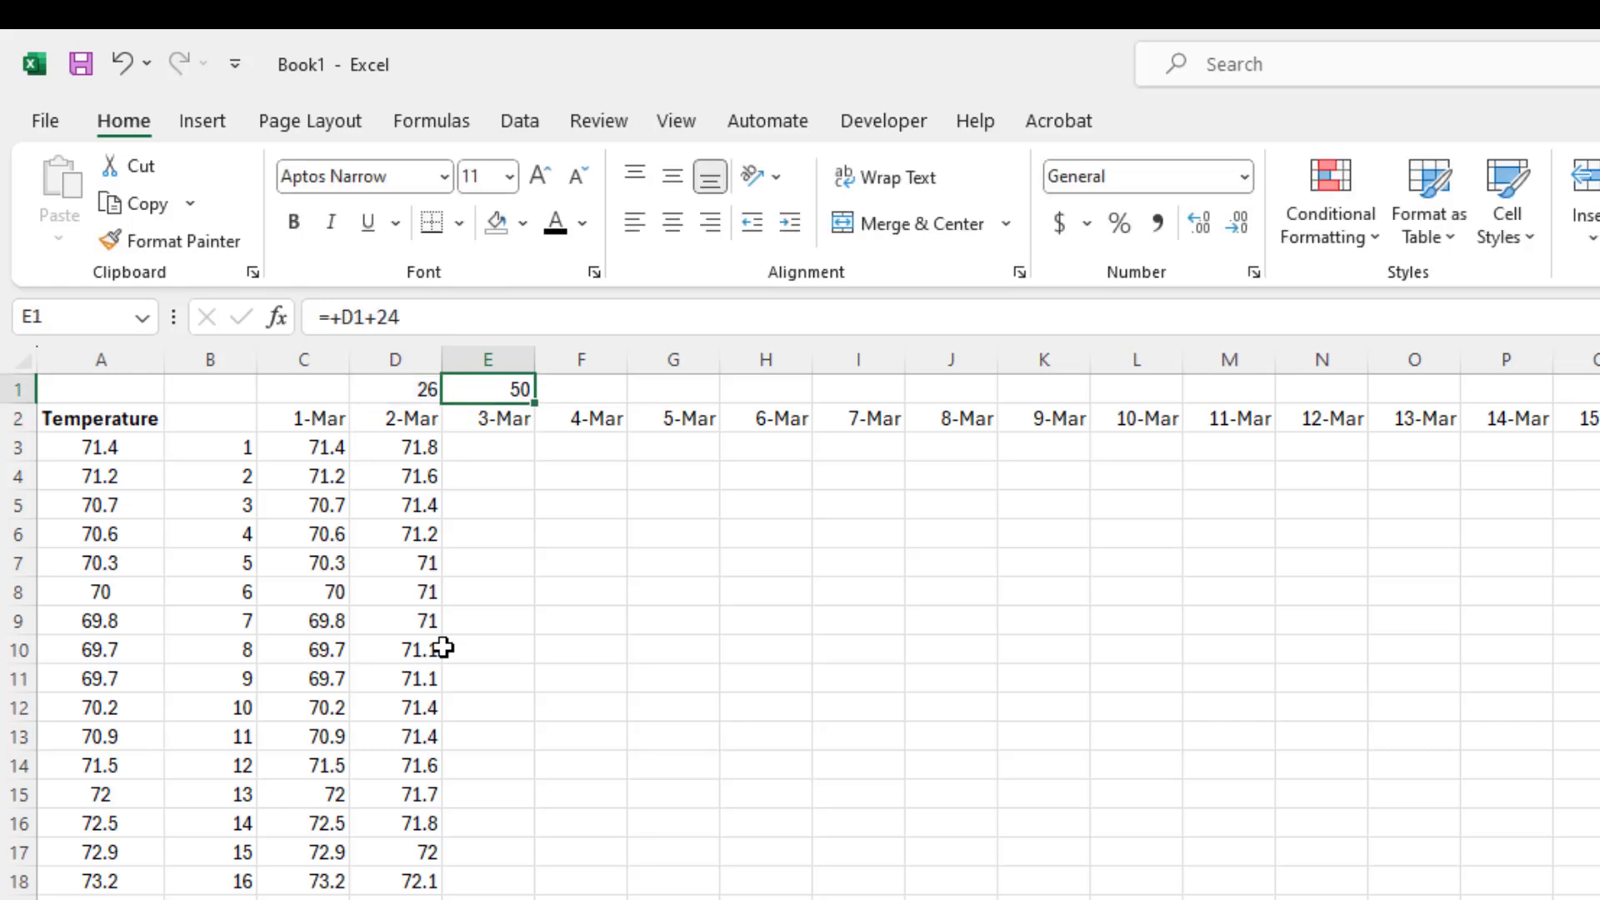
left_click(403, 315)
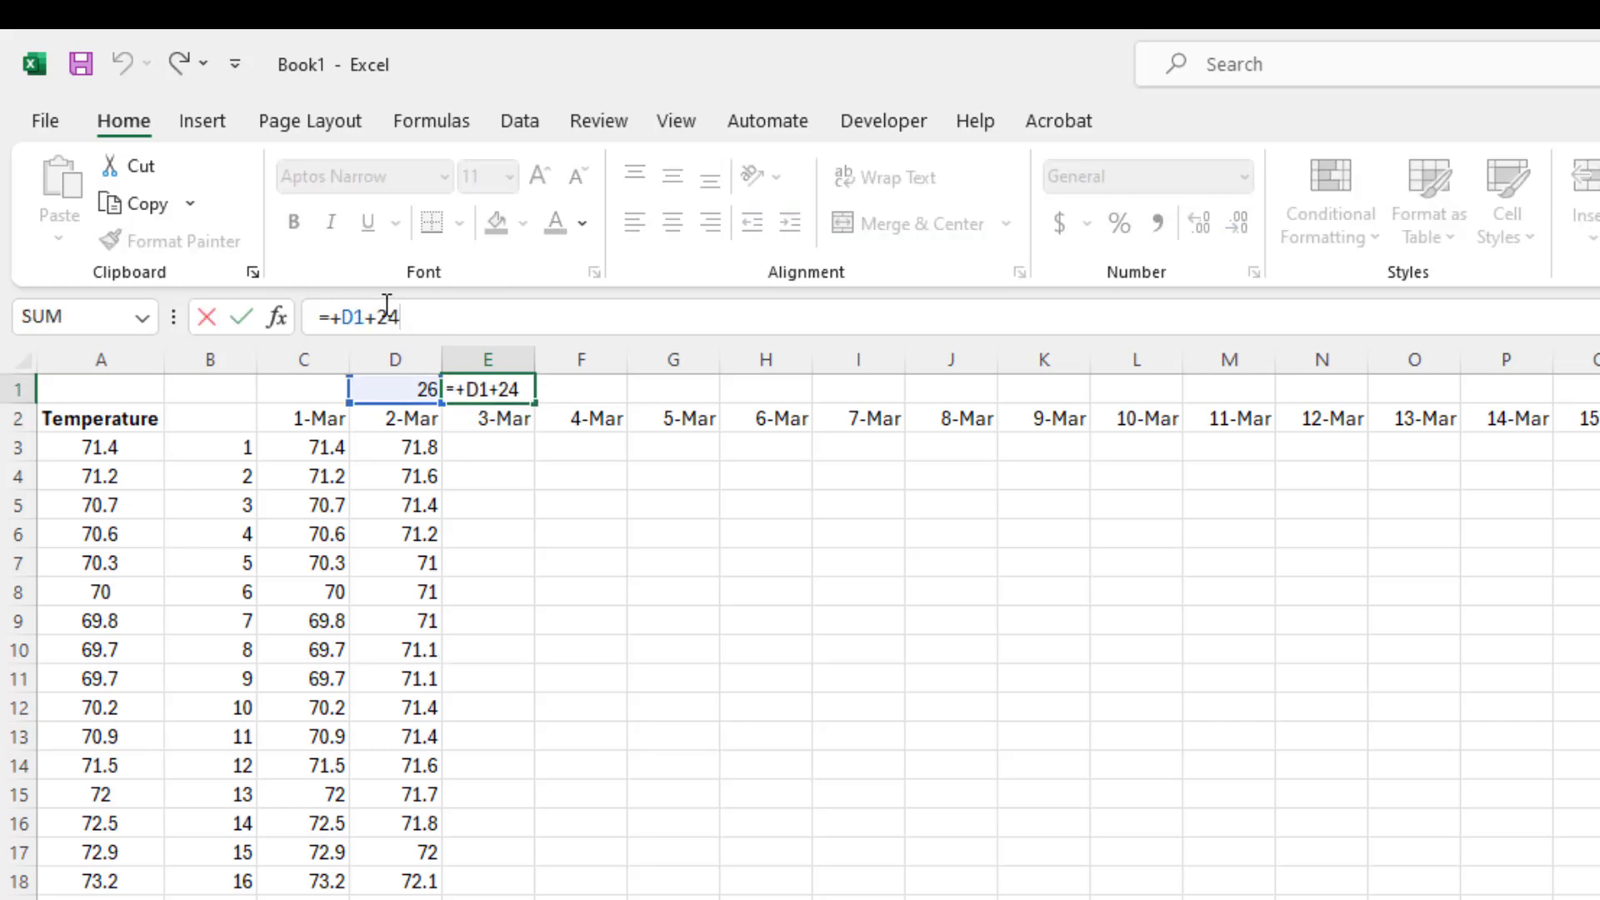
key("Escape")
key("ctrl+c")
key("ctrl+shift+Right")
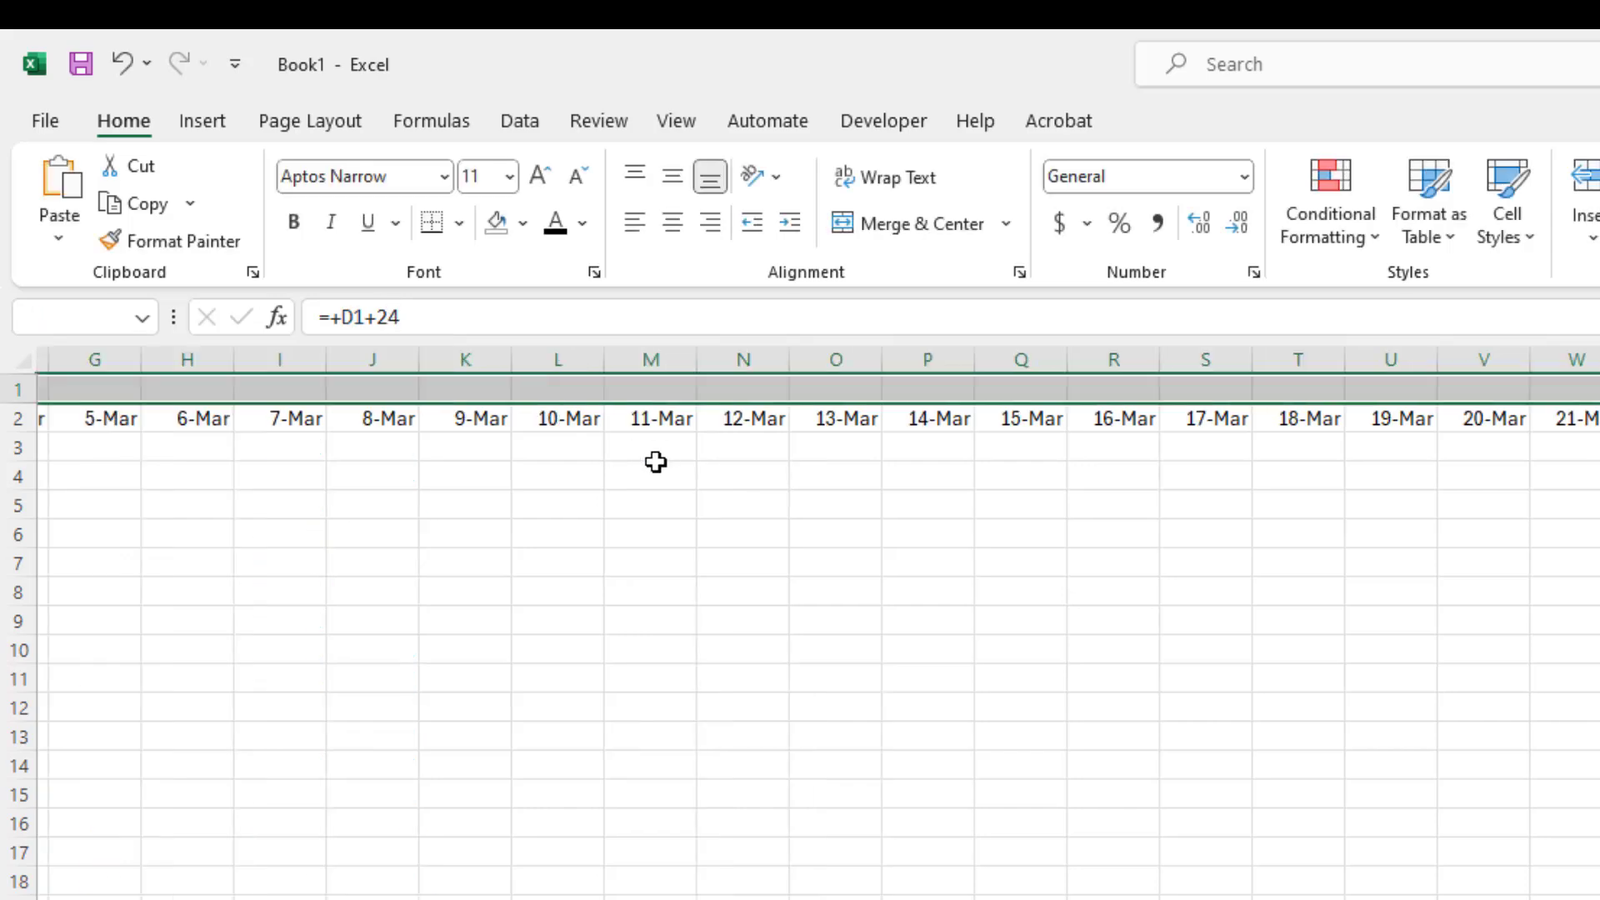
key("ctrl+v")
Copy the D3:D26 formulas across every date column through 31-Aug.
key("Left")
key("Down")
key("Down")
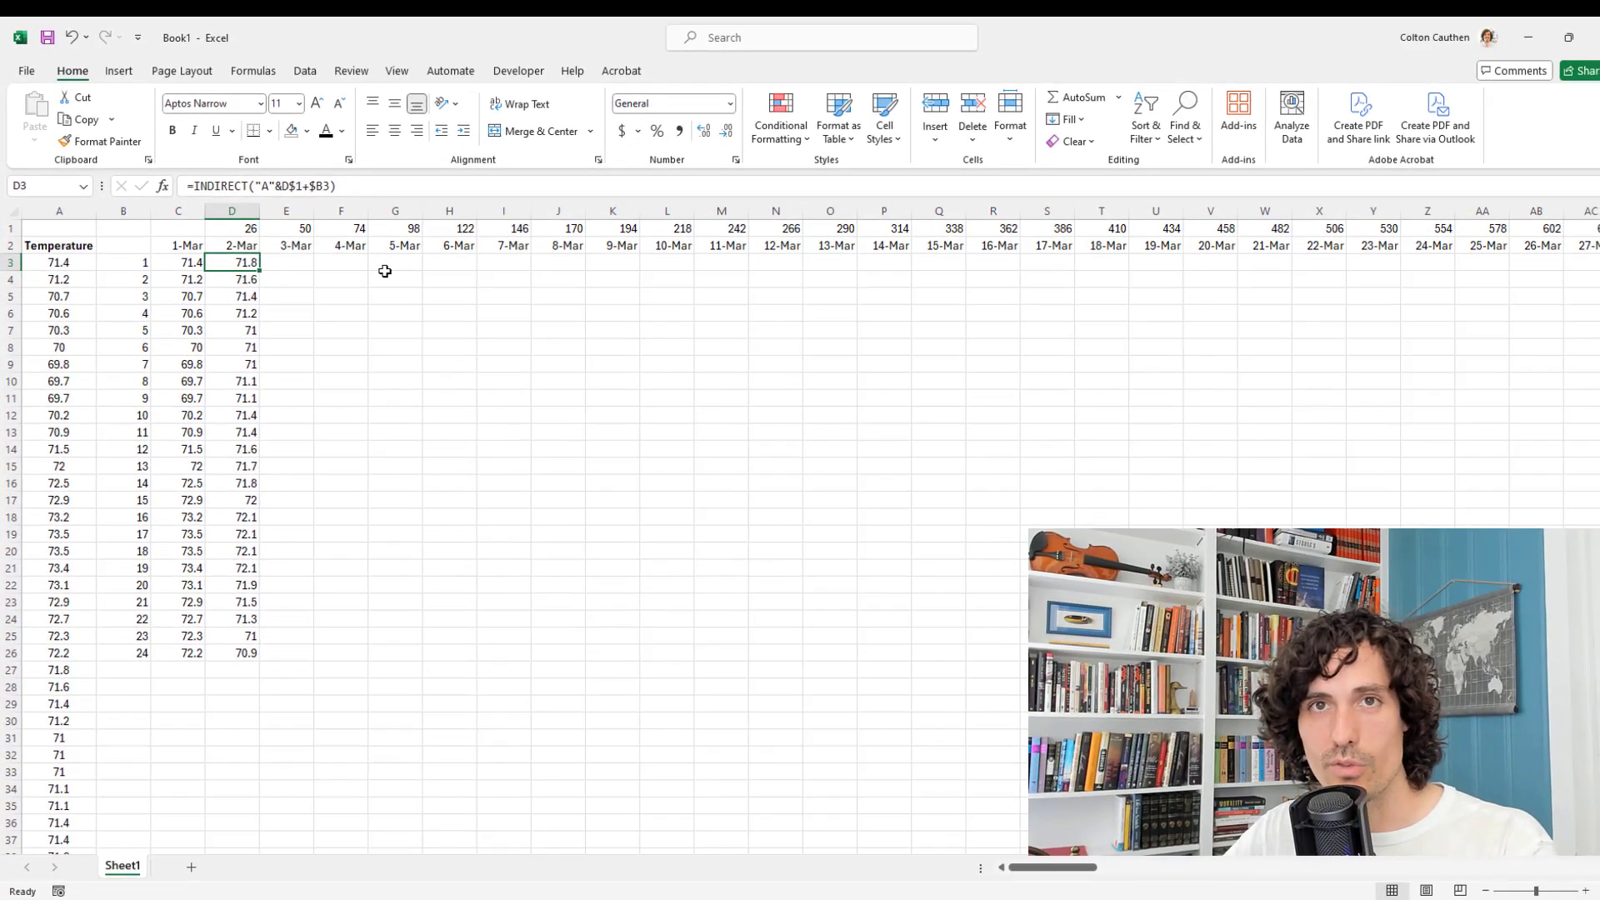
key("ctrl+shift+Down")
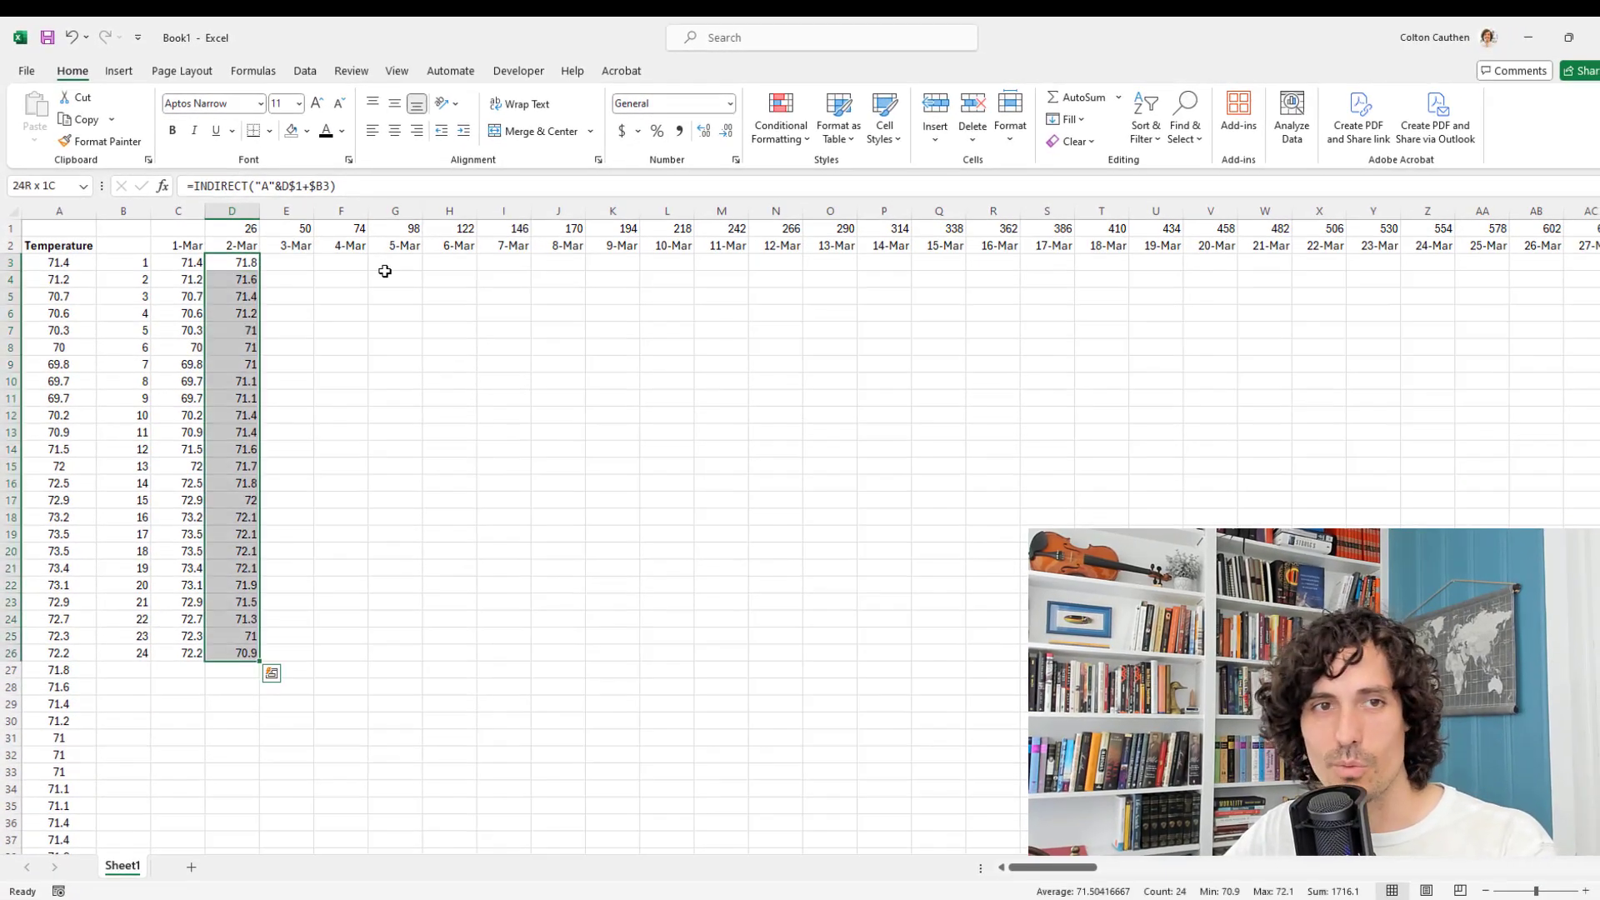
key("ctrl+c")
key("shift+Right")
key("shift+Right")
key("shift+Right")
key("shift+Right")
key("shift+Right")
key("shift+Right")
key("shift+Right")
key("shift+Right")
key("shift+Right")
key("shift+Right")
key("shift+Right")
key("shift+Right")
key("shift+Right")
key("shift+Right")
key("shift+Right")
key("shift+Right")
key("shift+Right")
key("shift+Right")
key("shift+Right")
key("shift+Right")
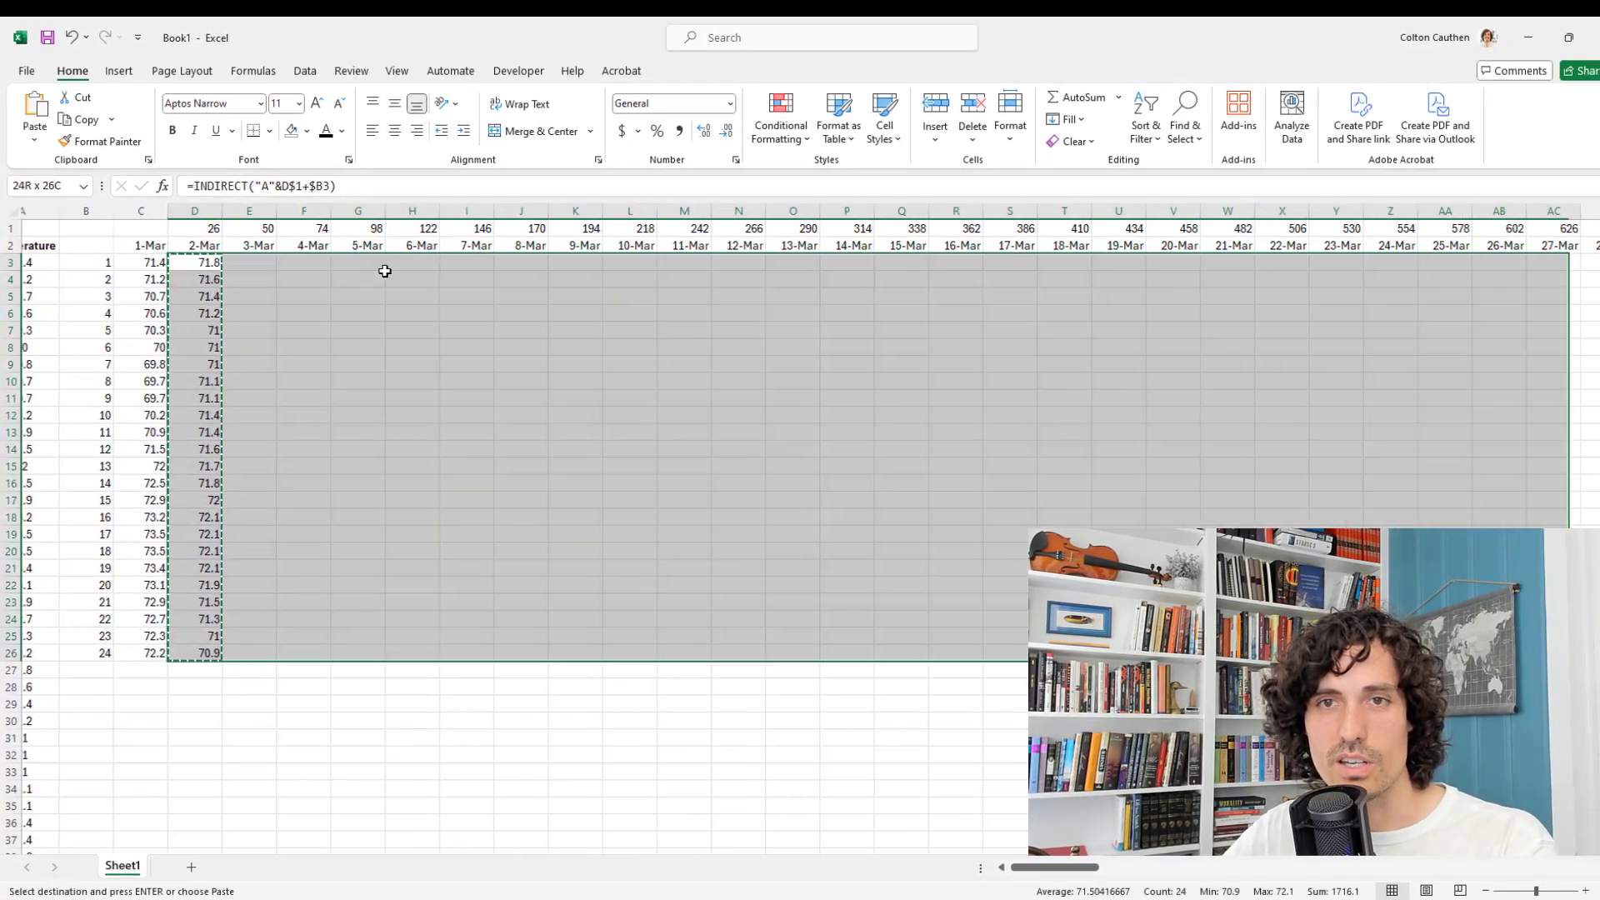
key("shift+Right")
key("shift+Right")
key("shift+Right")
key("shift+Right")
key("shift+Right")
key("shift+Right")
key("shift+Right")
key("shift+Right")
key("shift+Right")
key("shift+Right")
key("shift+Right")
key("shift+Right")
key("shift+Right")
key("shift+Right")
key("shift+Right")
key("shift+Right")
key("shift+Right")
key("shift+Right")
key("shift+Right")
key("shift+Right")
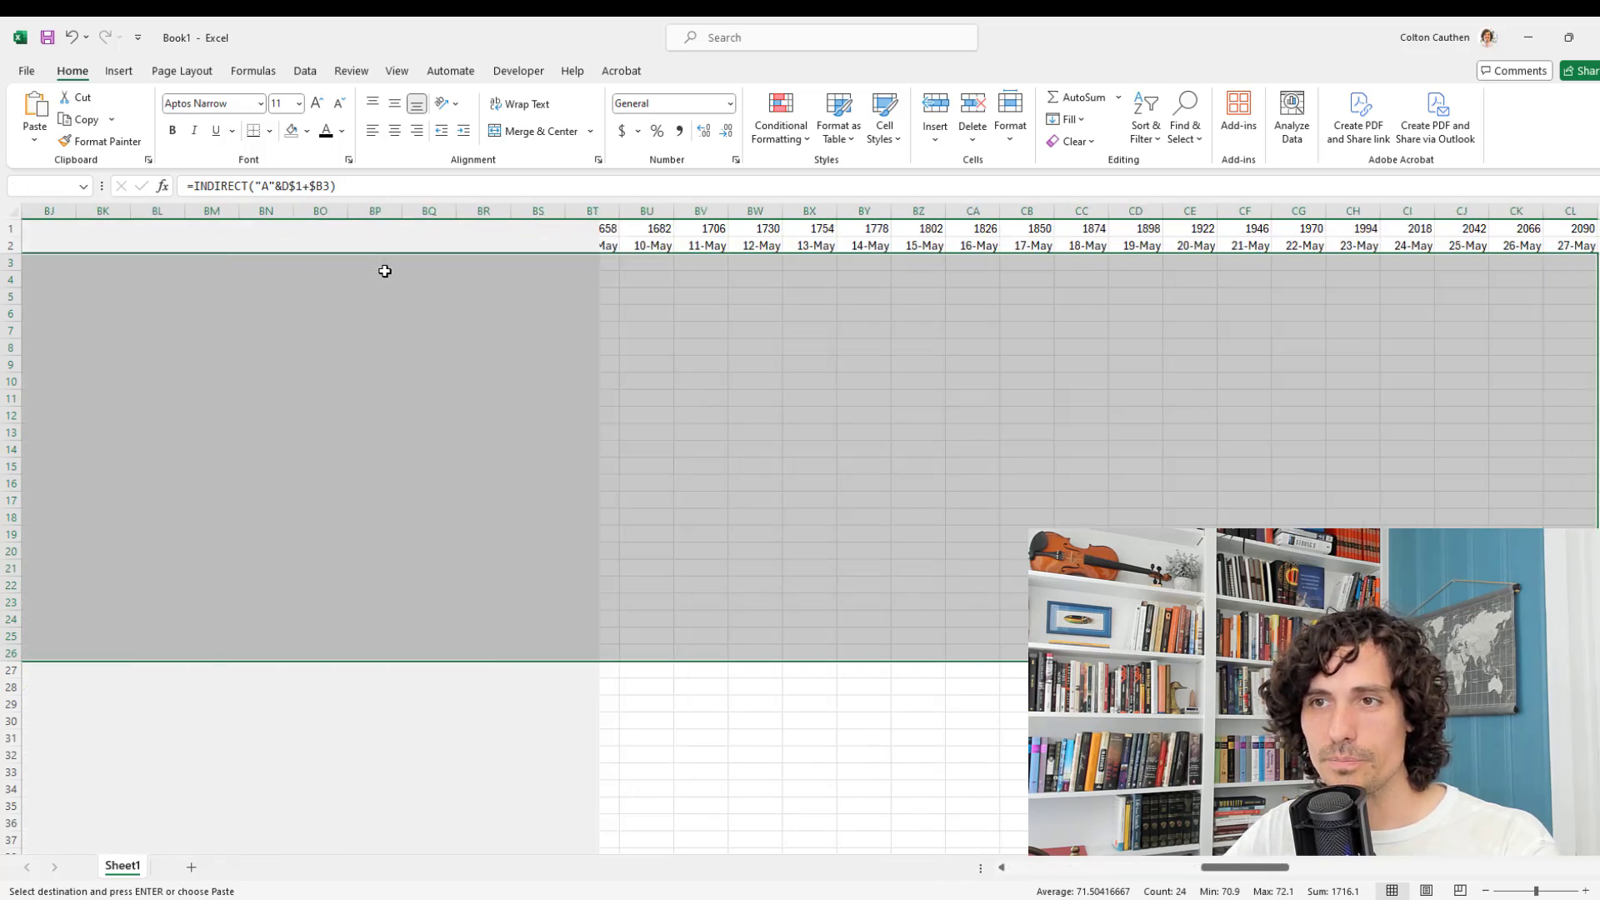
key("shift+Right")
key("shift+Right")
key("shift+Right")
key("shift+Right")
key("shift+Right")
key("shift+Right")
key("shift+Right")
key("shift+Right")
key("shift+Right")
key("shift+Right")
key("shift+Right")
key("shift+Right")
key("shift+Right")
key("shift+Right")
key("shift+Right")
key("shift+Right")
key("shift+Right")
key("shift+Right")
key("shift+Right")
key("shift+Right")
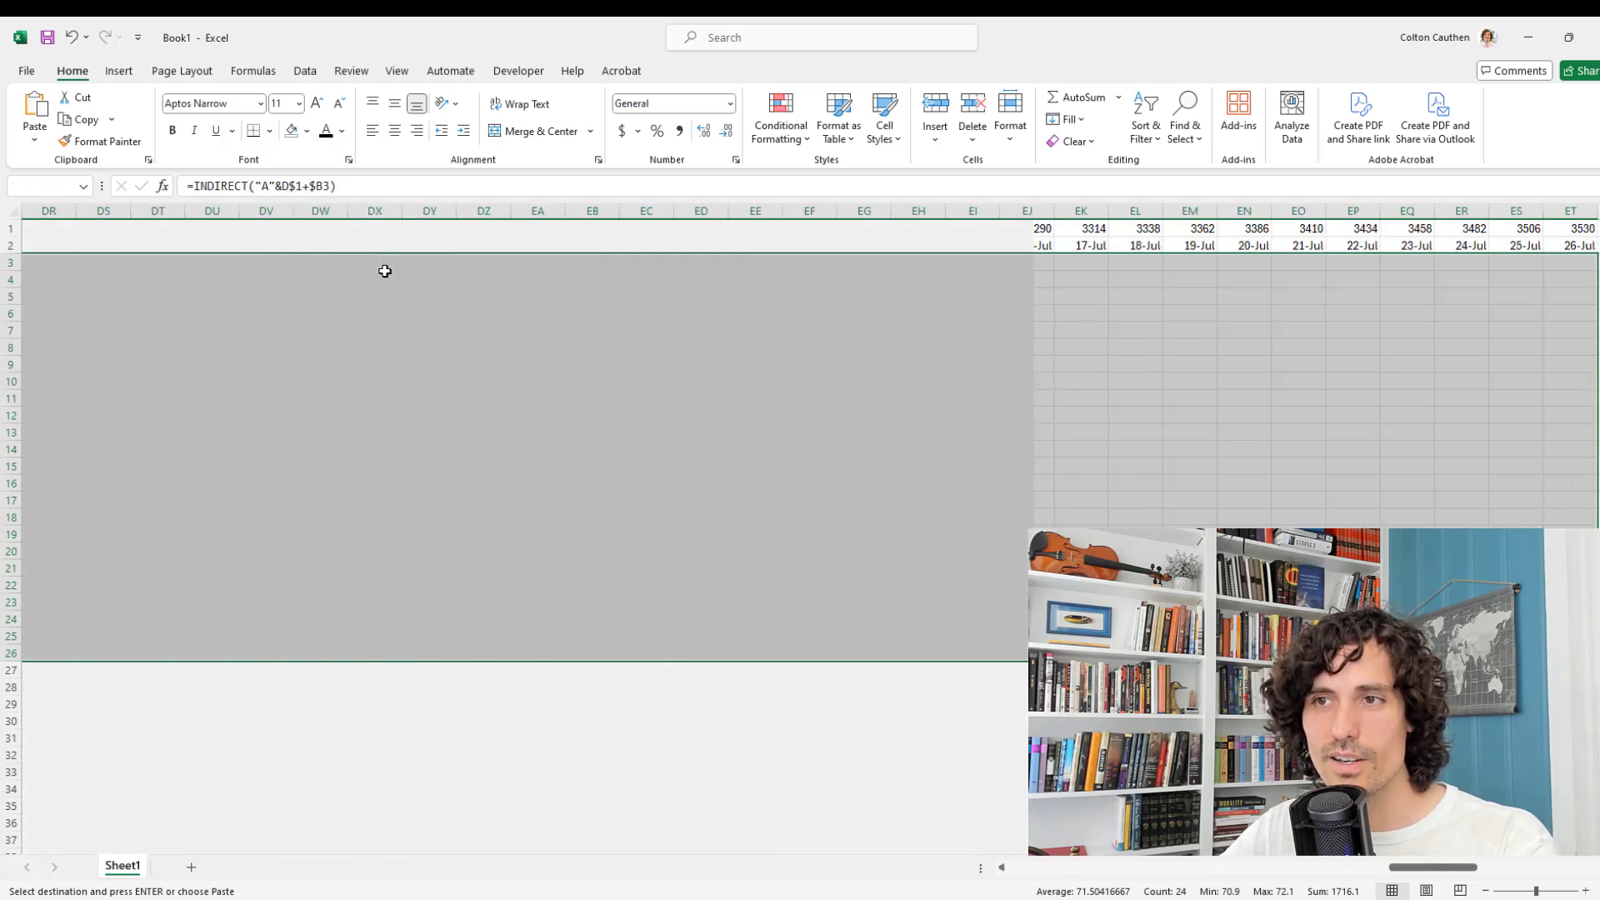
key("shift+Right")
key("shift+Right")
key("shift+Right")
key("shift+Right")
key("shift+Right")
key("shift+Right")
key("shift+Right")
key("shift+Right")
key("shift+Right")
key("shift+Right")
key("shift+Right")
key("shift+Right")
key("shift+Right")
key("shift+Right")
key("shift+Right")
key("shift+Right")
key("shift+Right")
key("shift+Right")
key("shift+Right")
key("shift+Right")
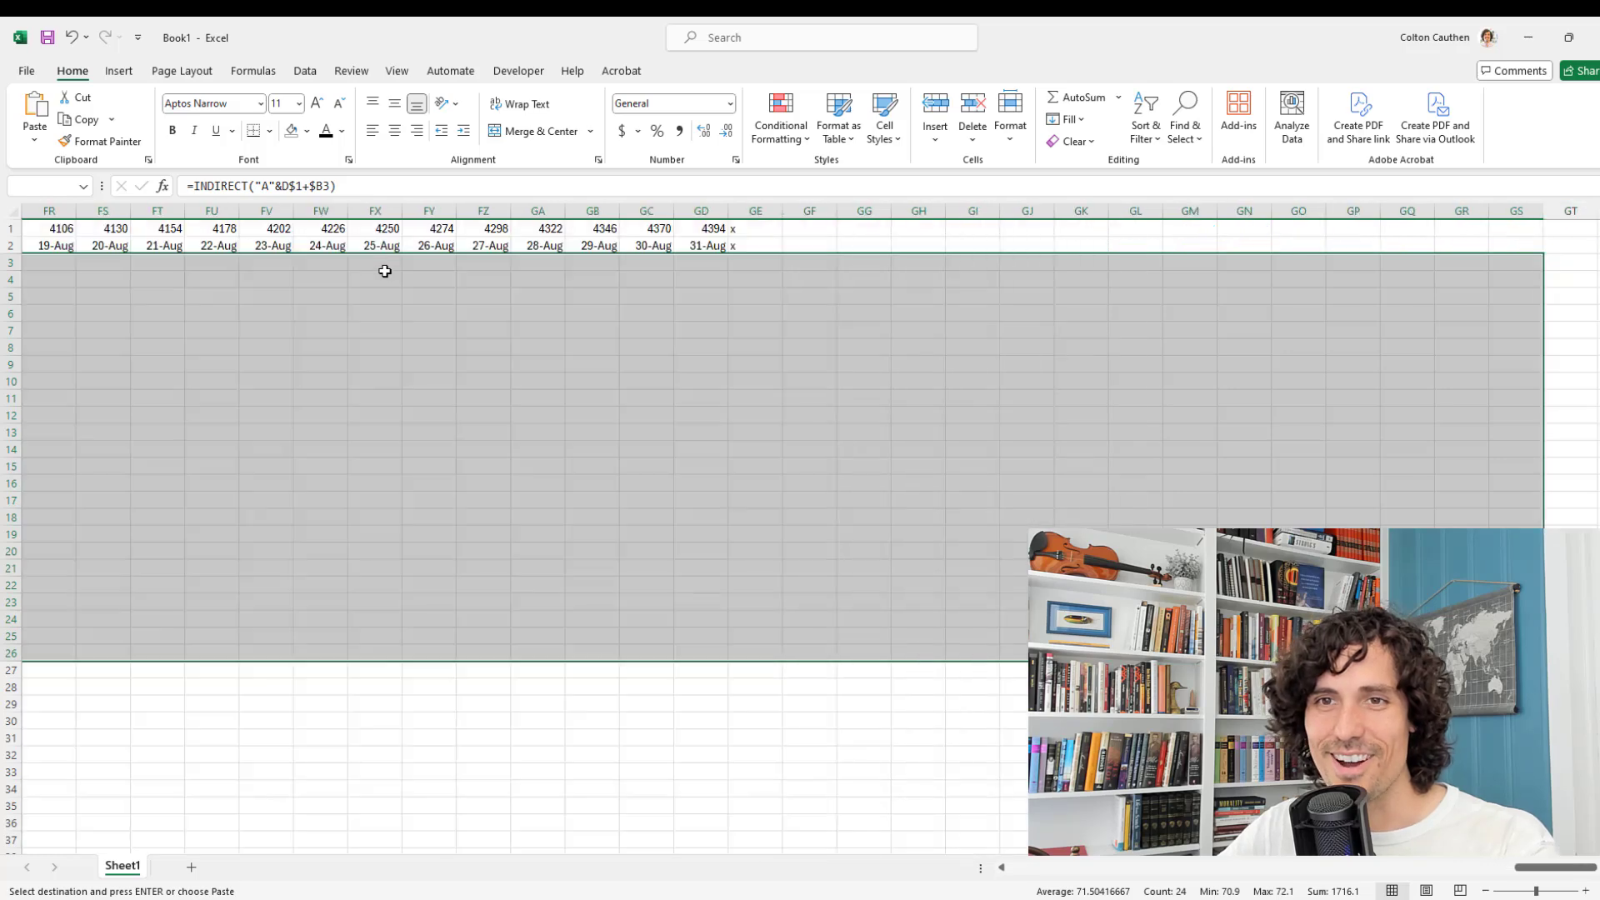
key("shift+Left")
key("shift+Left")
key("shift+Left")
key("shift+Left")
key("shift+Left")
key("shift+Left")
key("shift+Left")
key("shift+Left")
key("shift+Left")
key("shift+Left")
key("shift+Left")
key("shift+Left")
key("shift+Left")
key("shift+Left")
key("shift+Left")
key("Return")
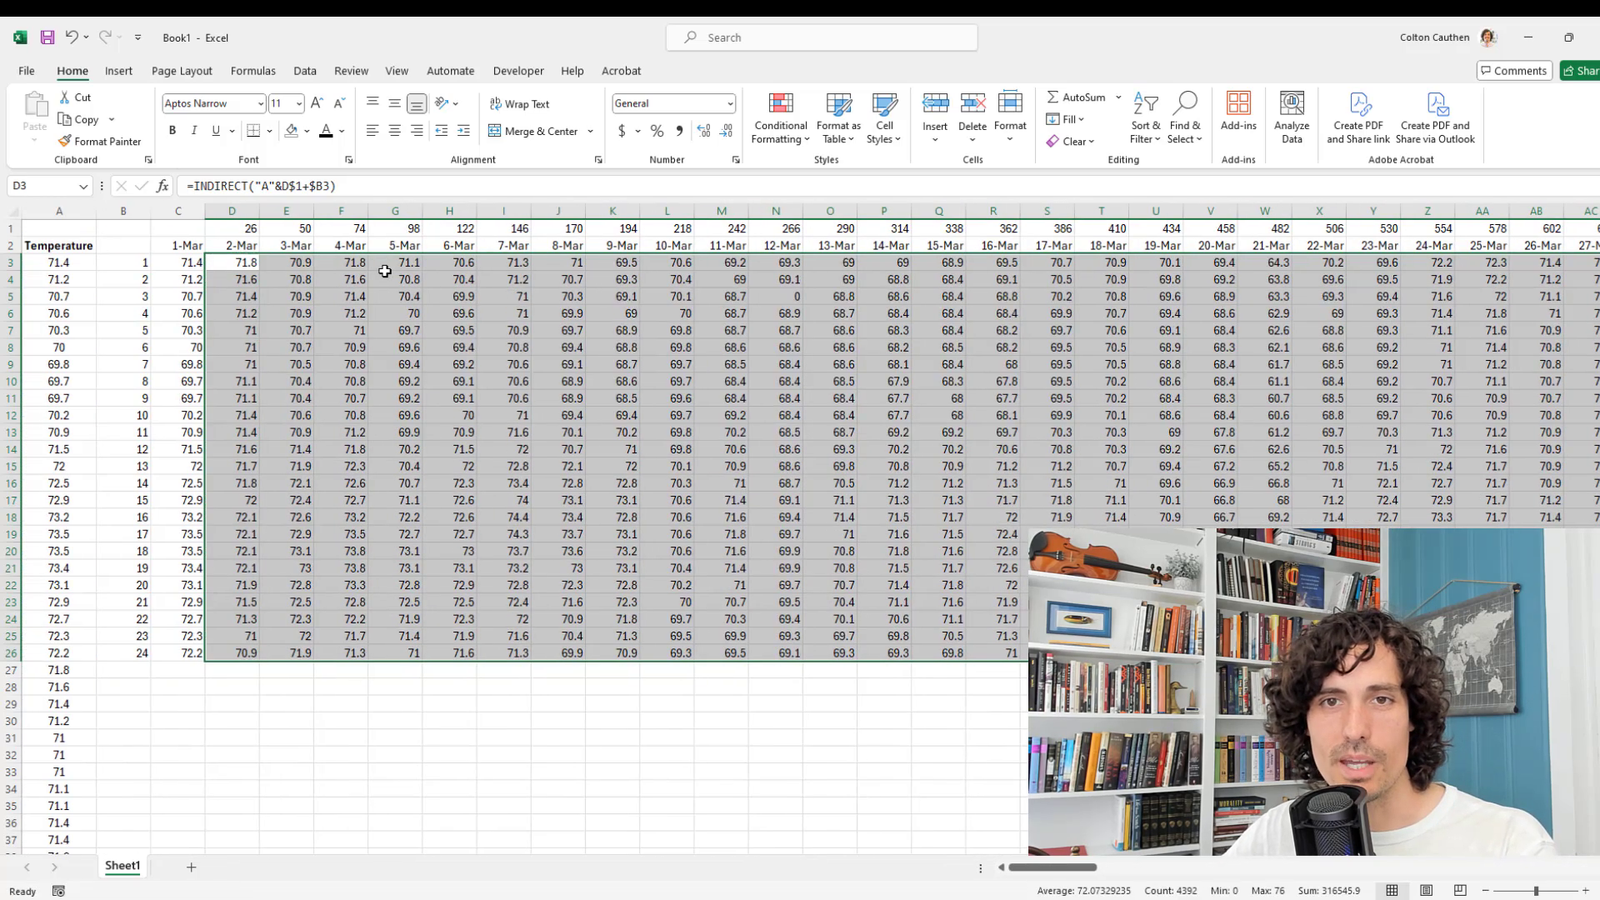
left_click(268, 290)
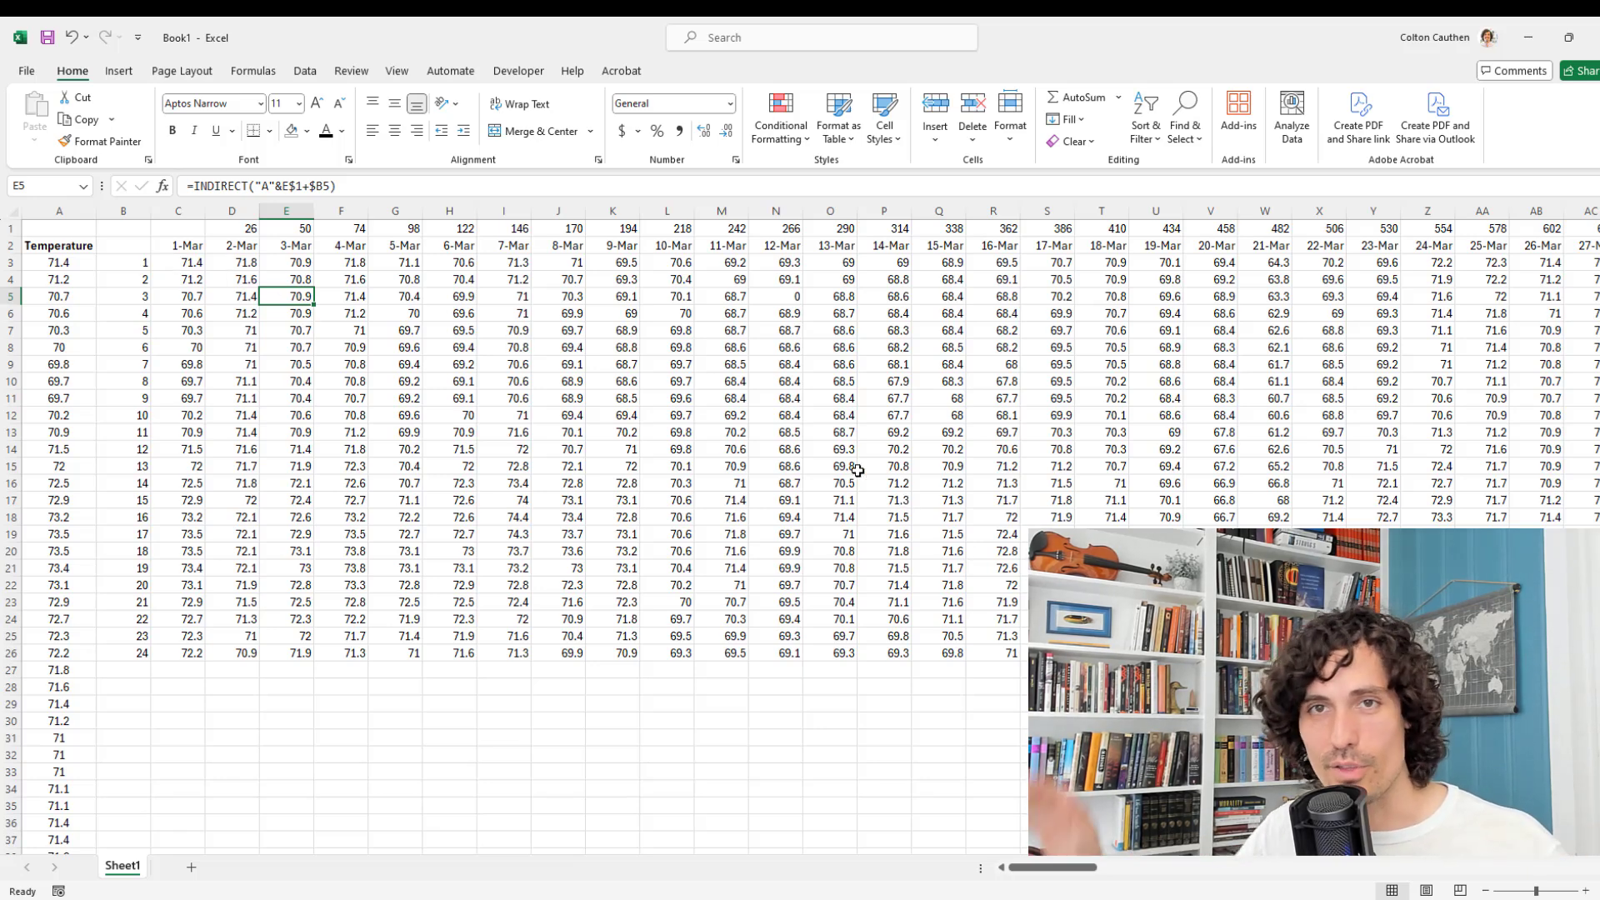
left_click(227, 263)
left_click(197, 263)
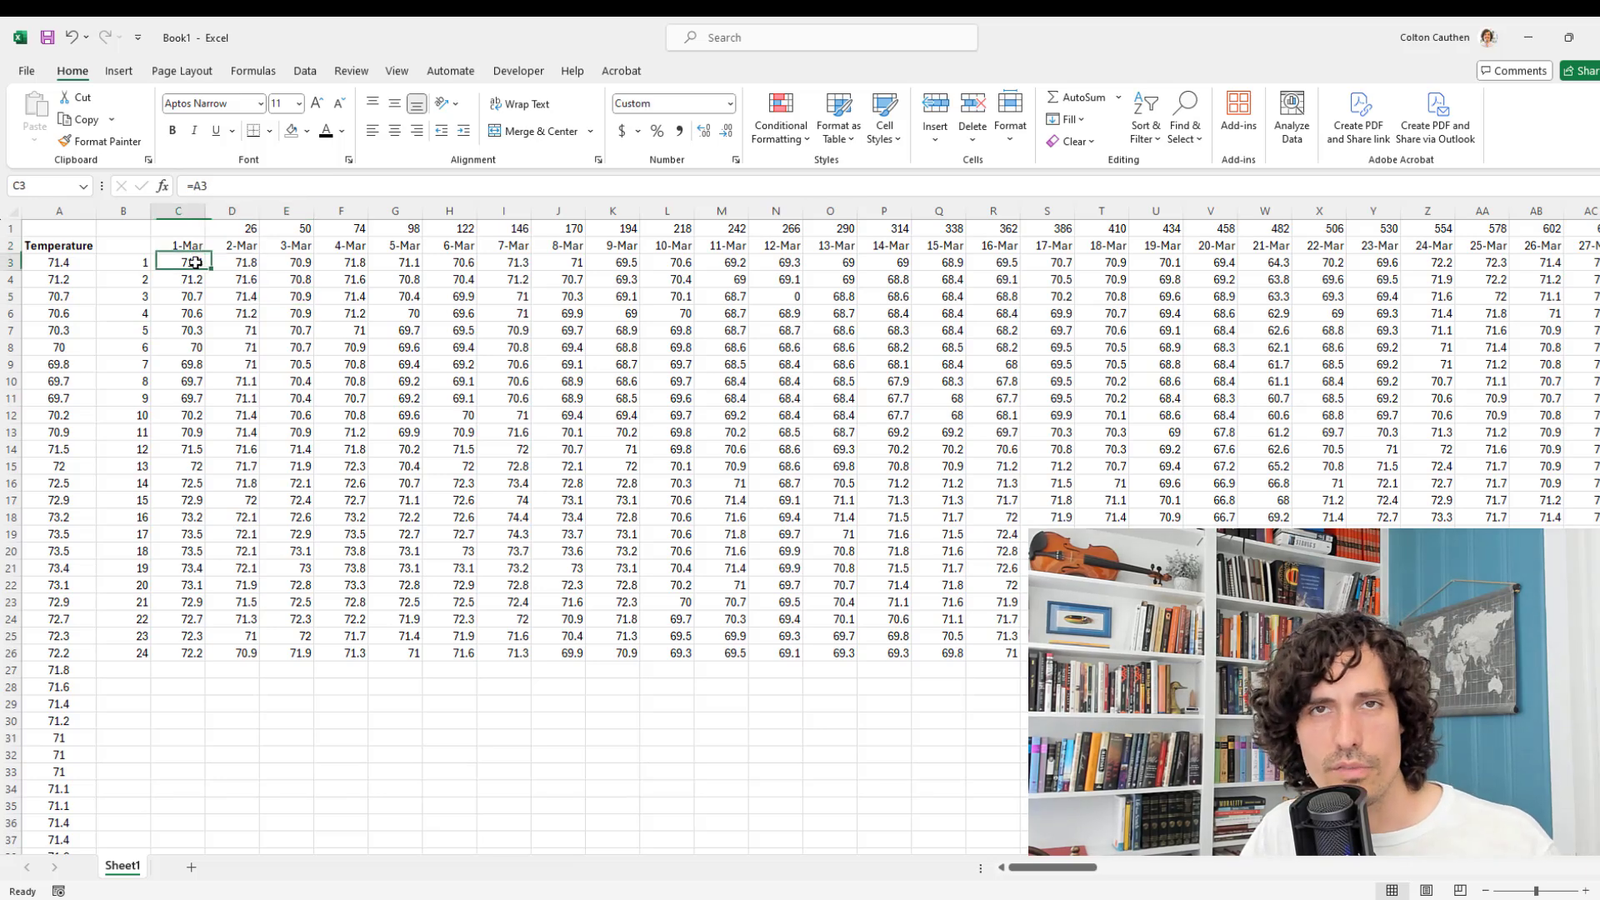
left_click(236, 228)
left_click(276, 228)
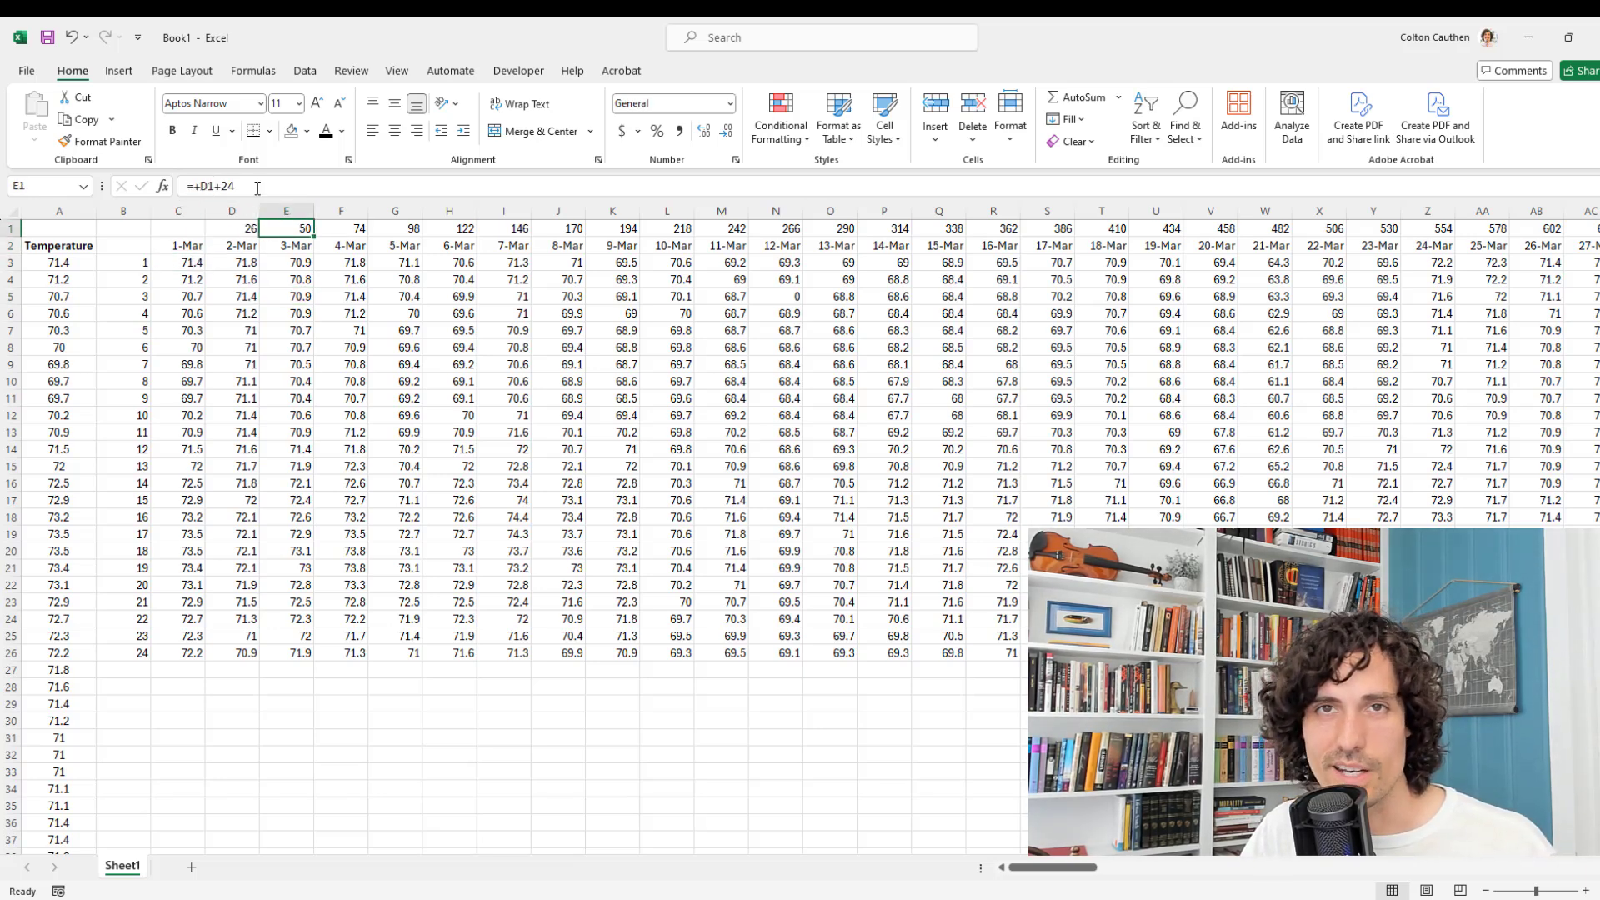
left_click(246, 189)
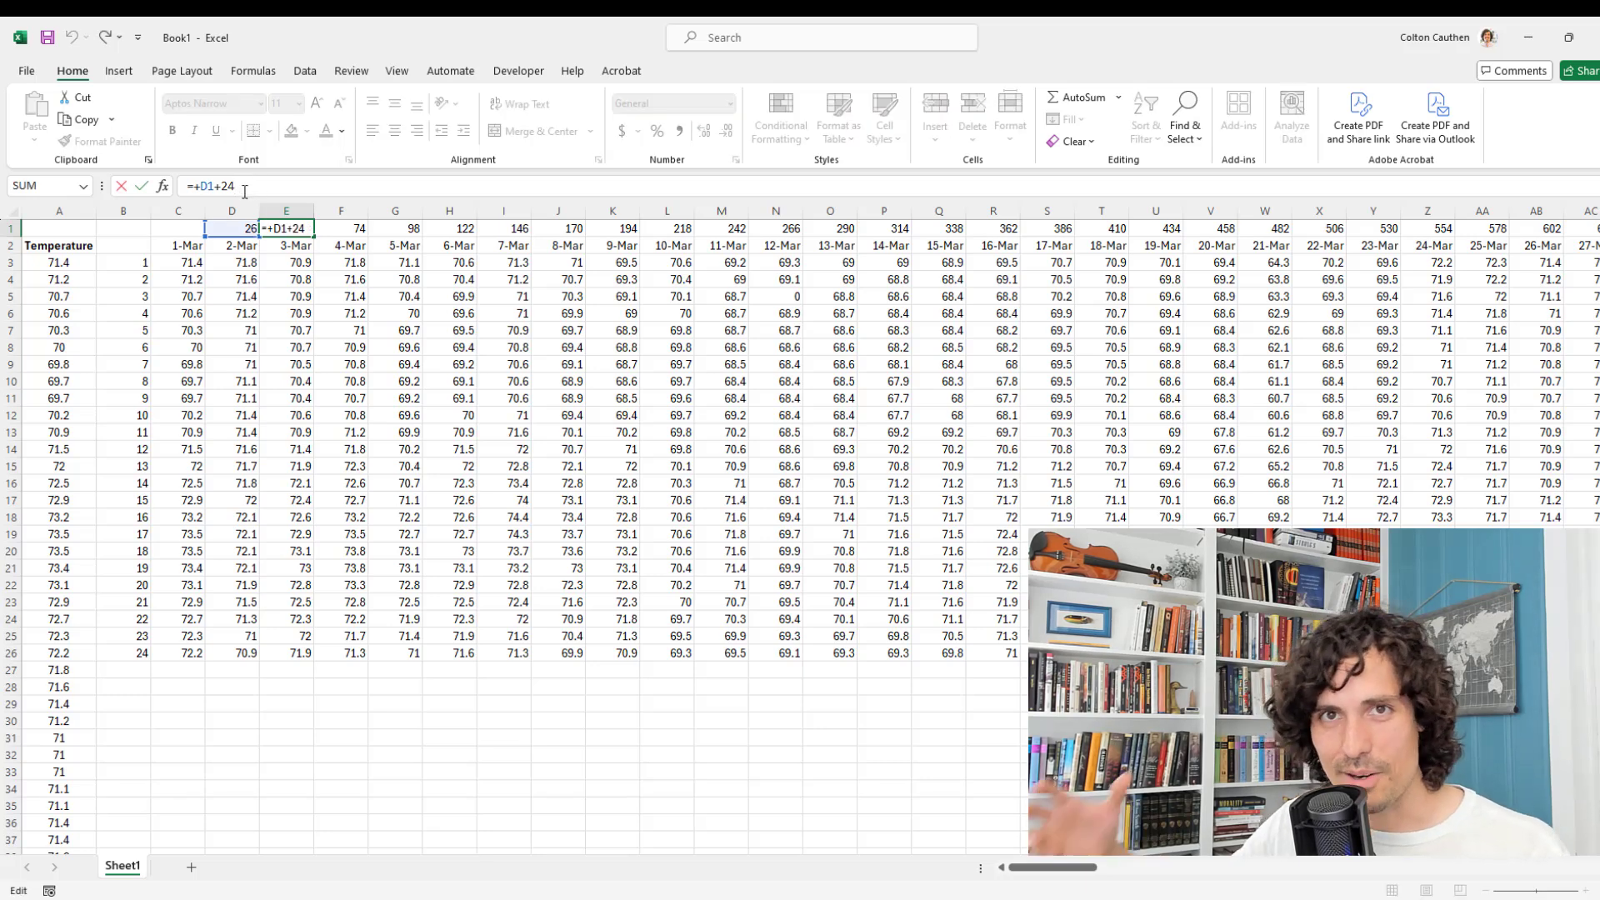
left_click(250, 262)
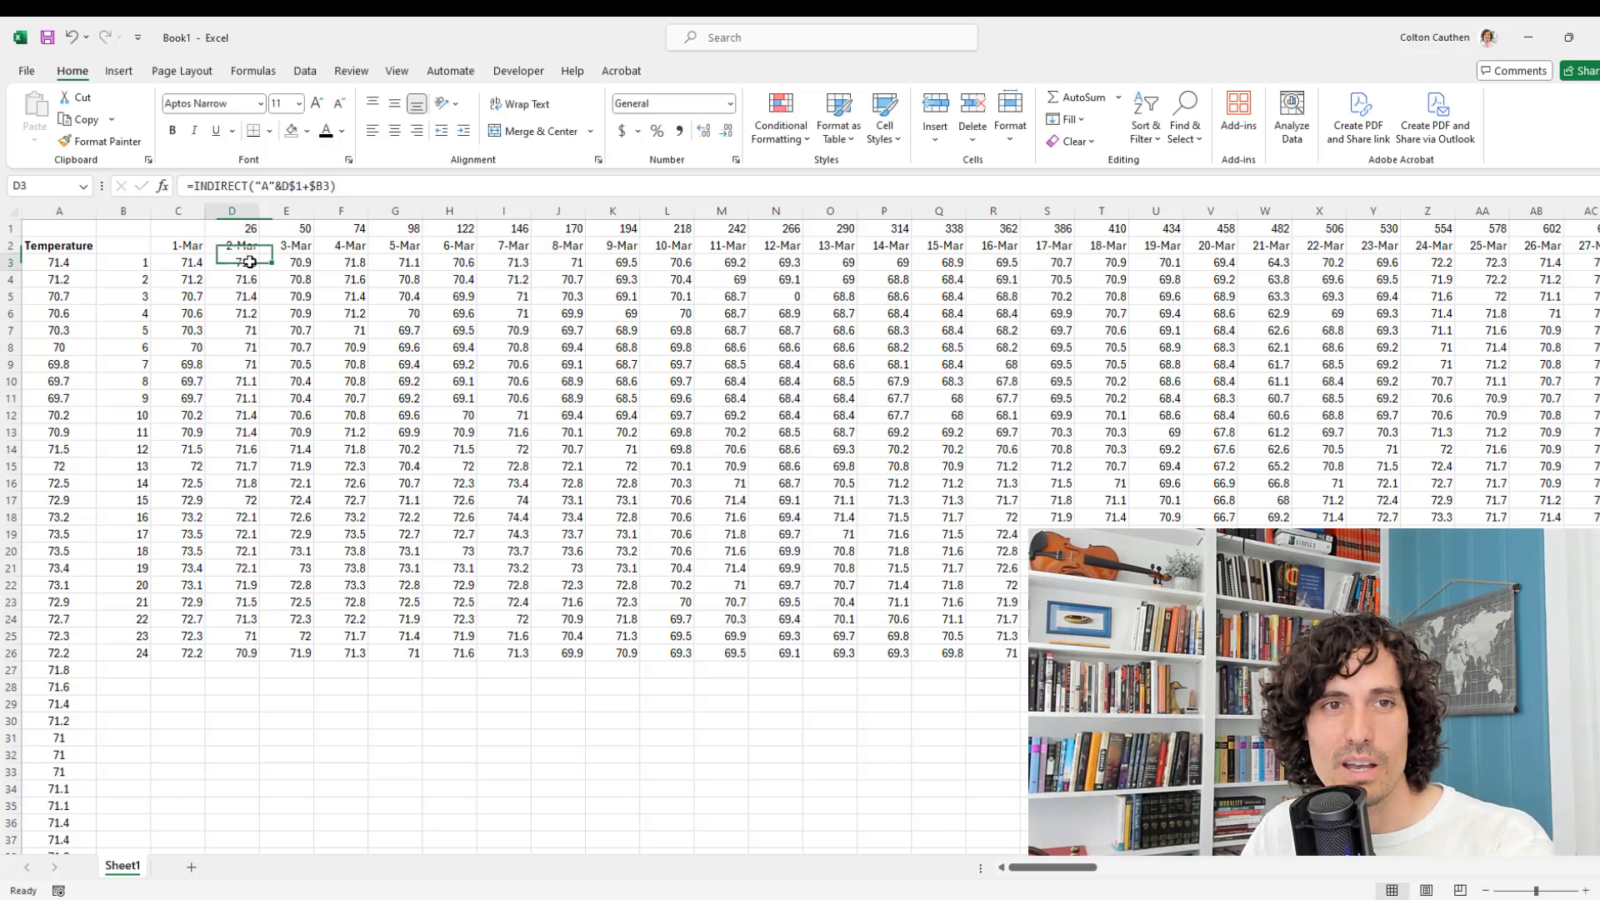
left_click(307, 192)
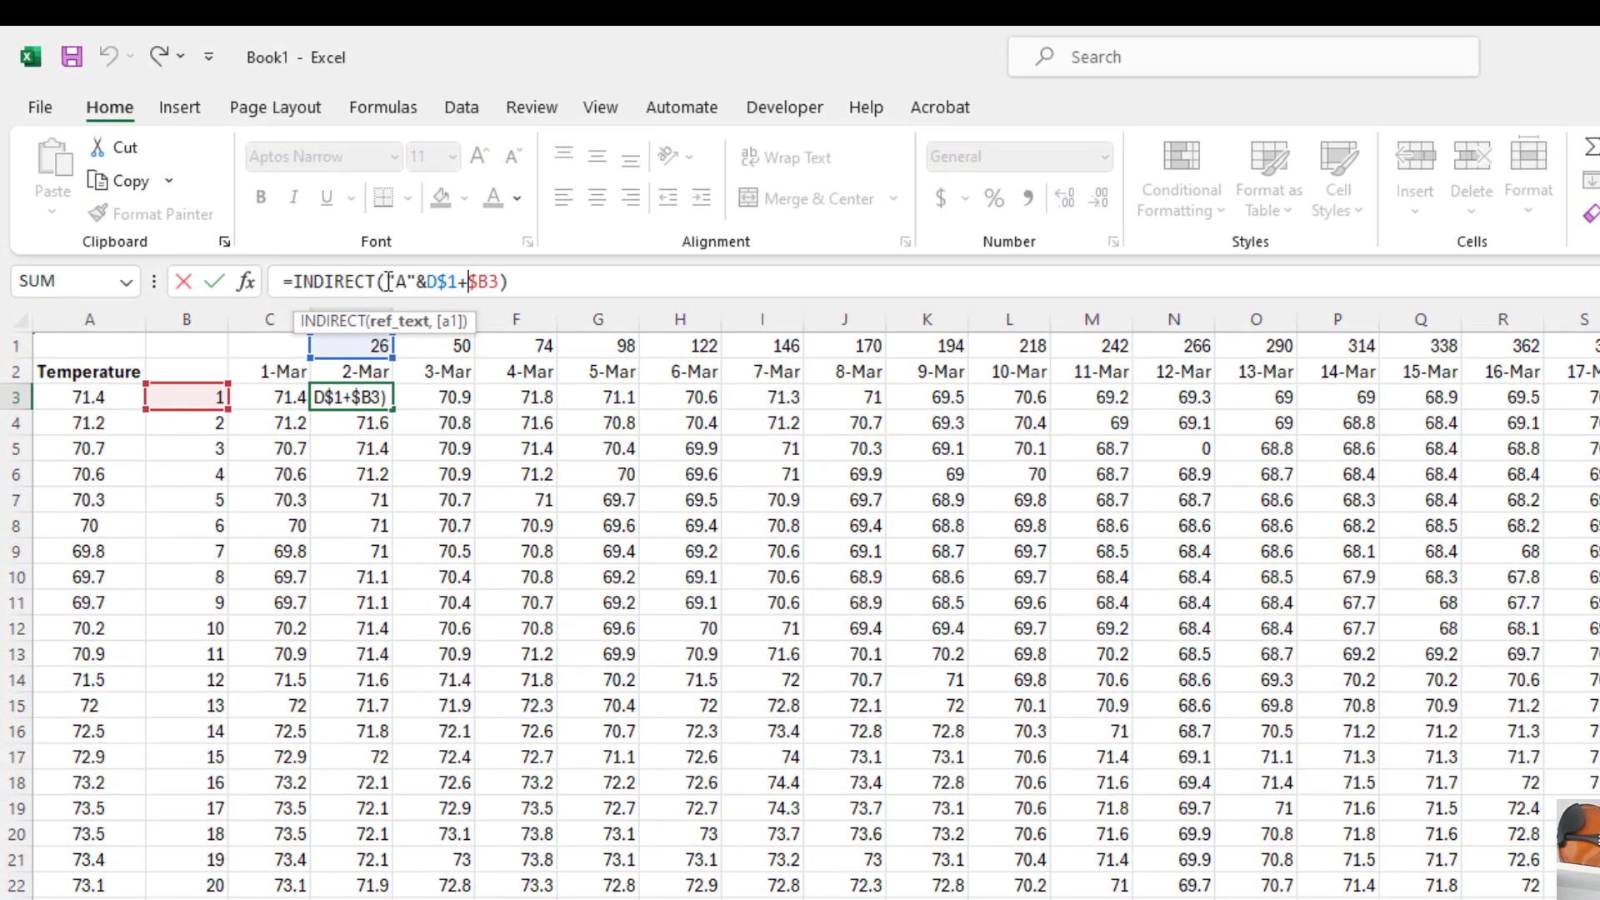
left_click_drag(385, 280, 418, 280)
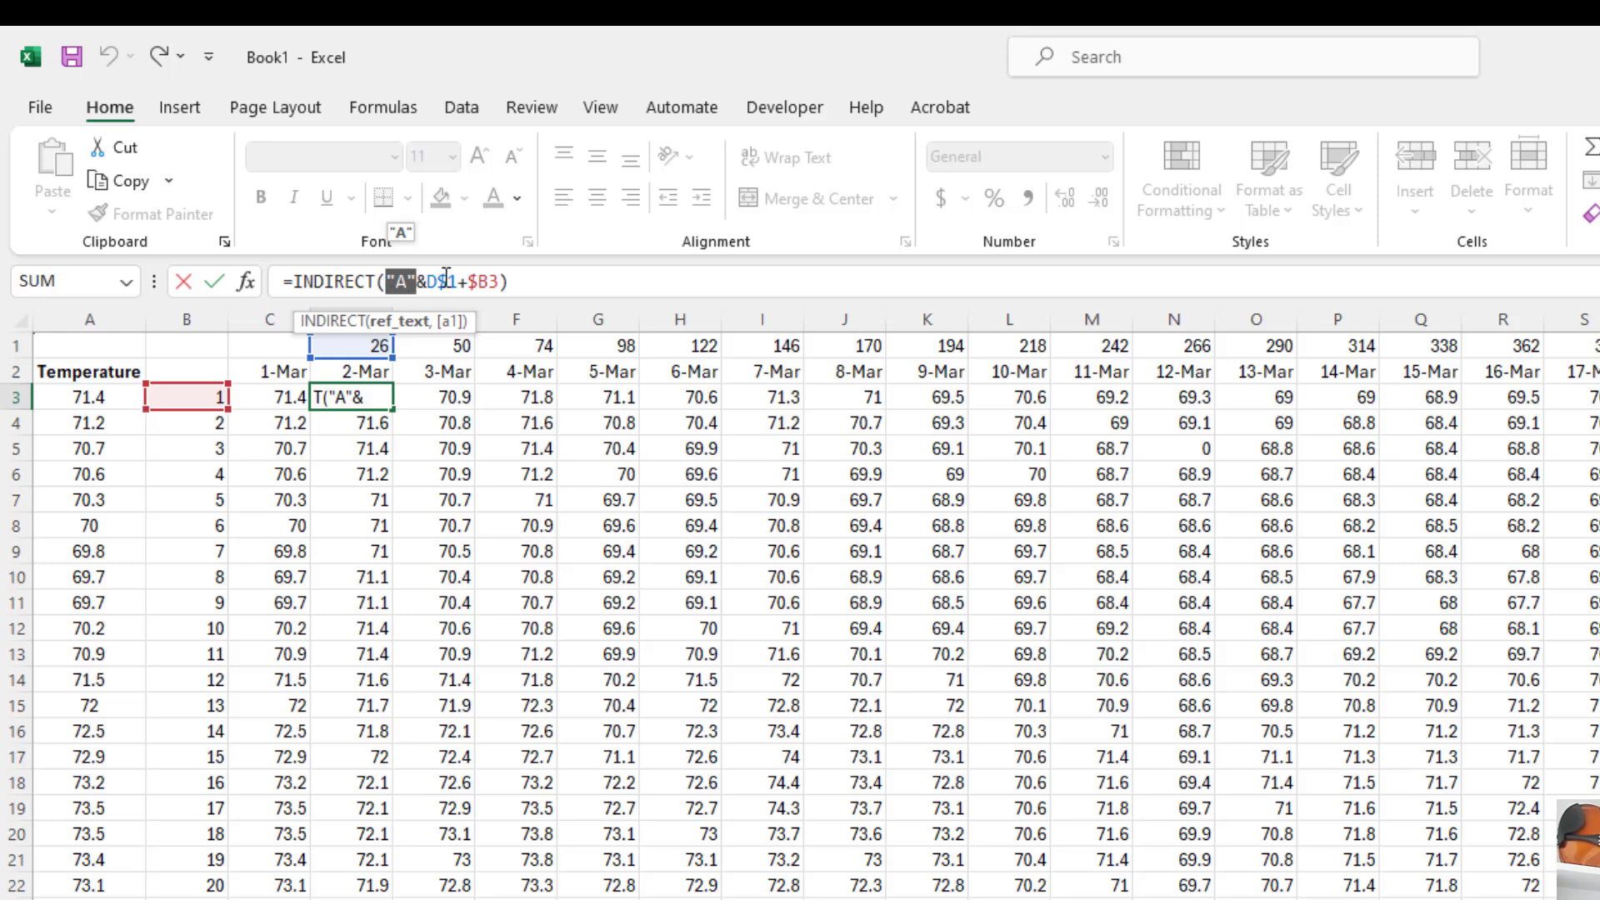
left_click(450, 281)
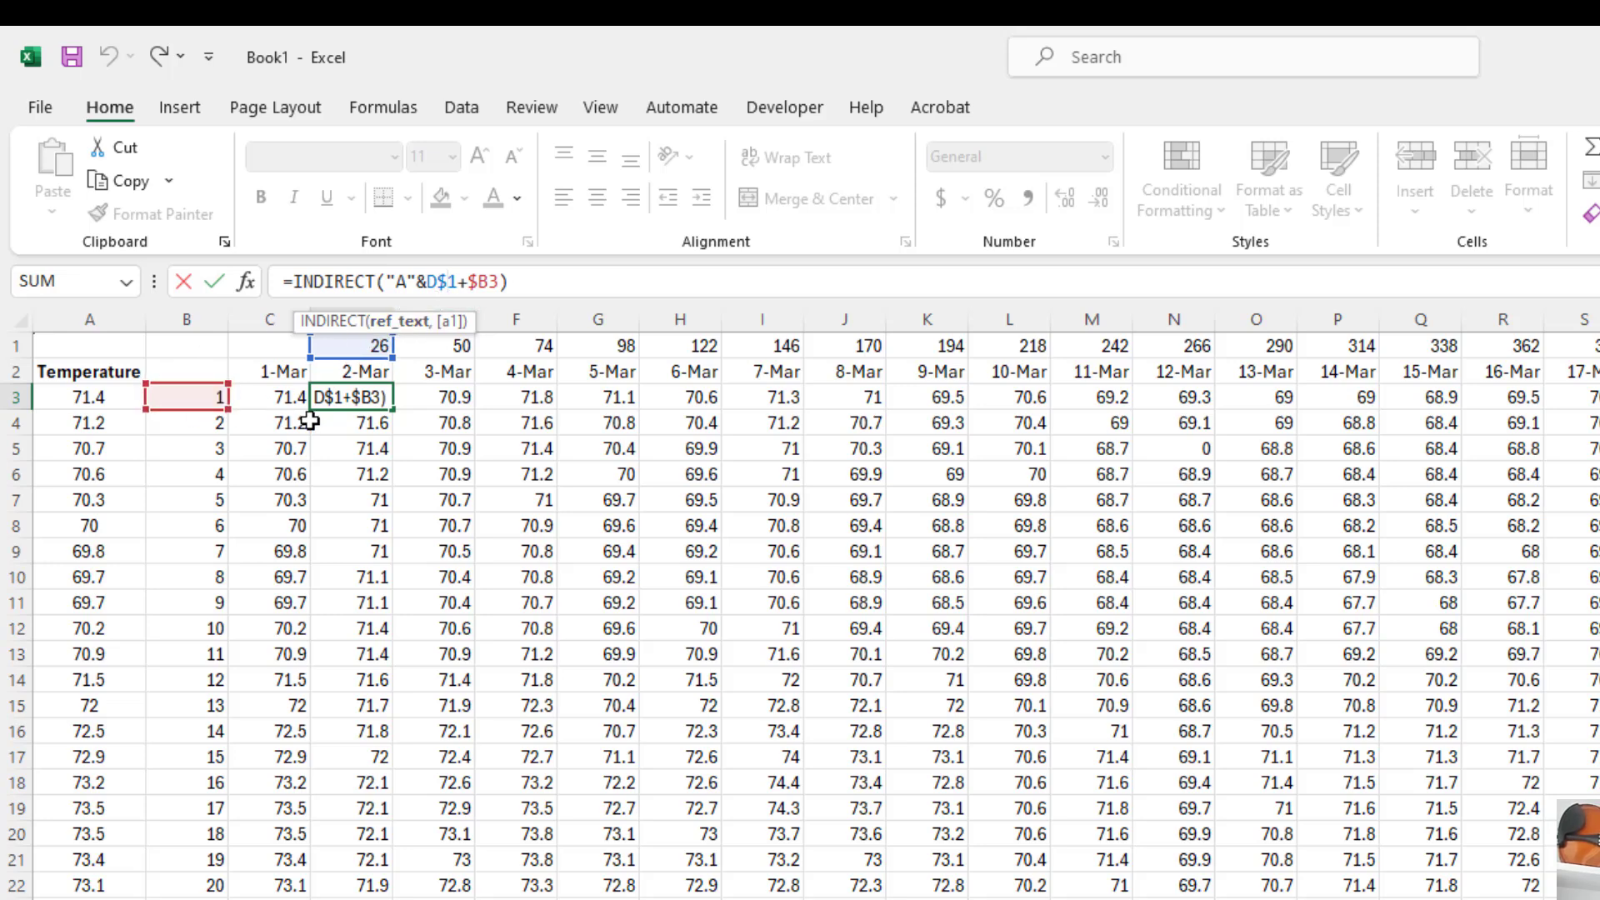
key("Escape")
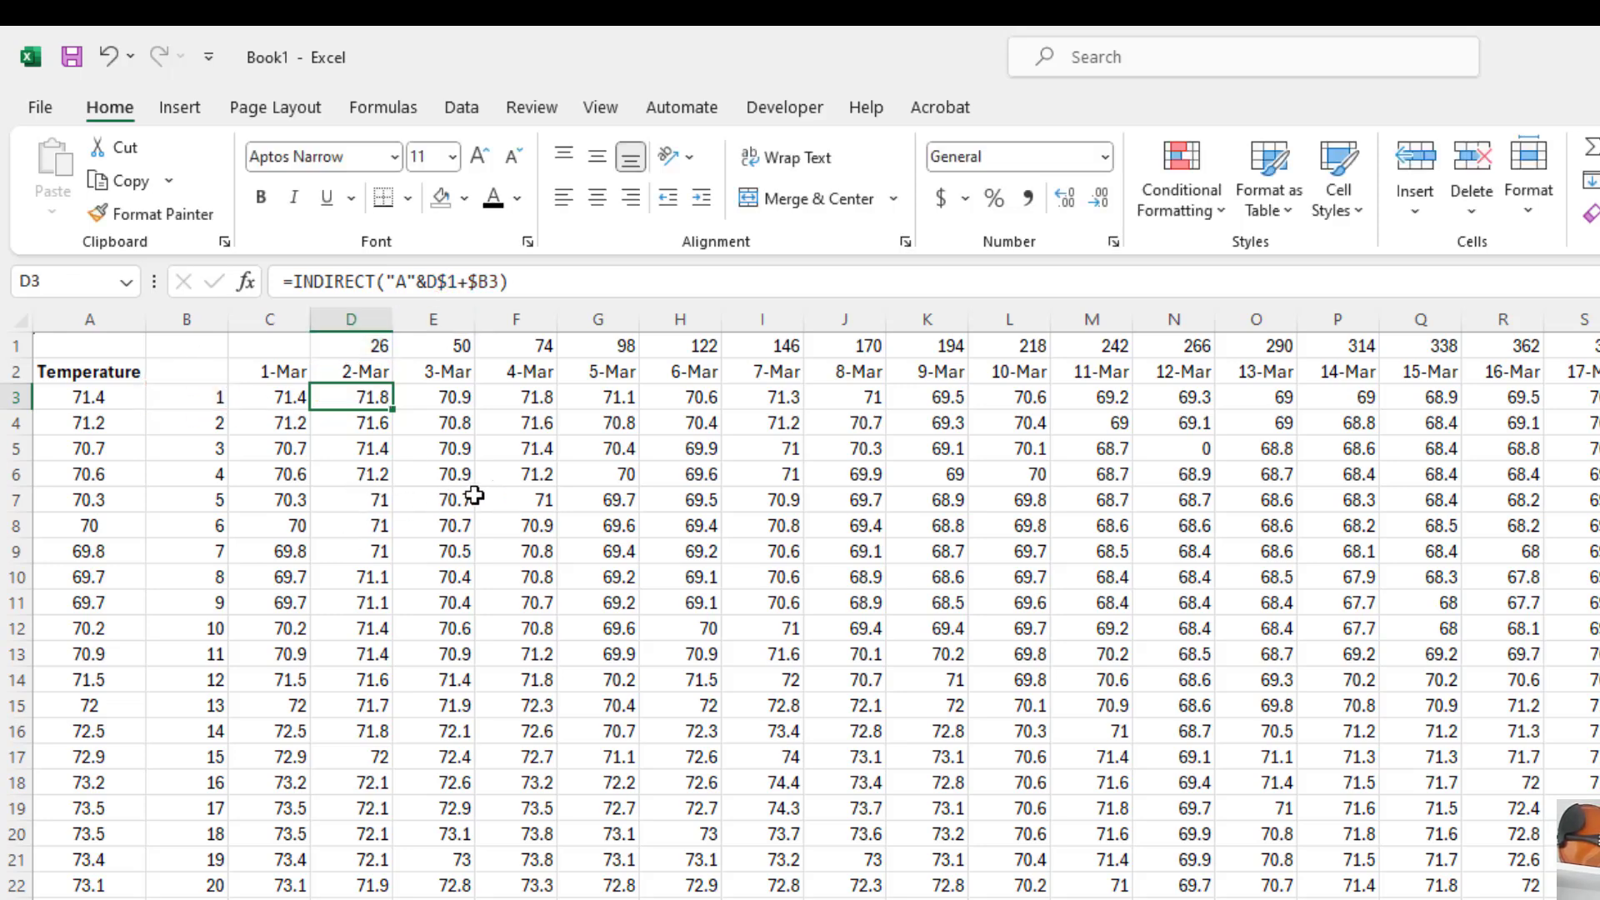
left_click(442, 499)
double_click(442, 498)
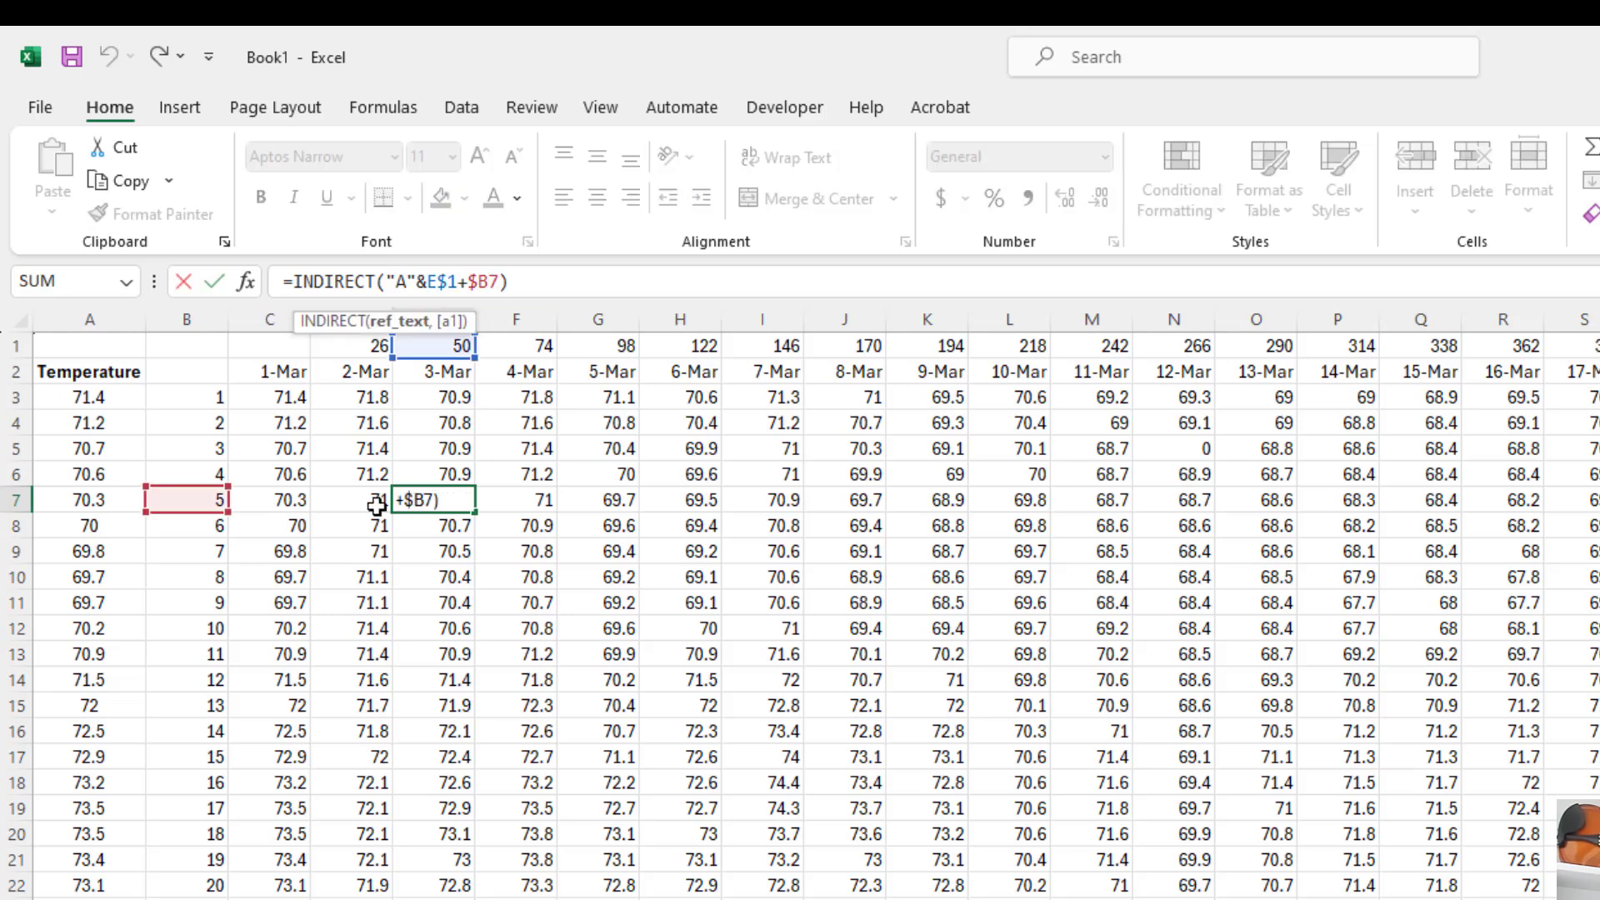
key("Escape")
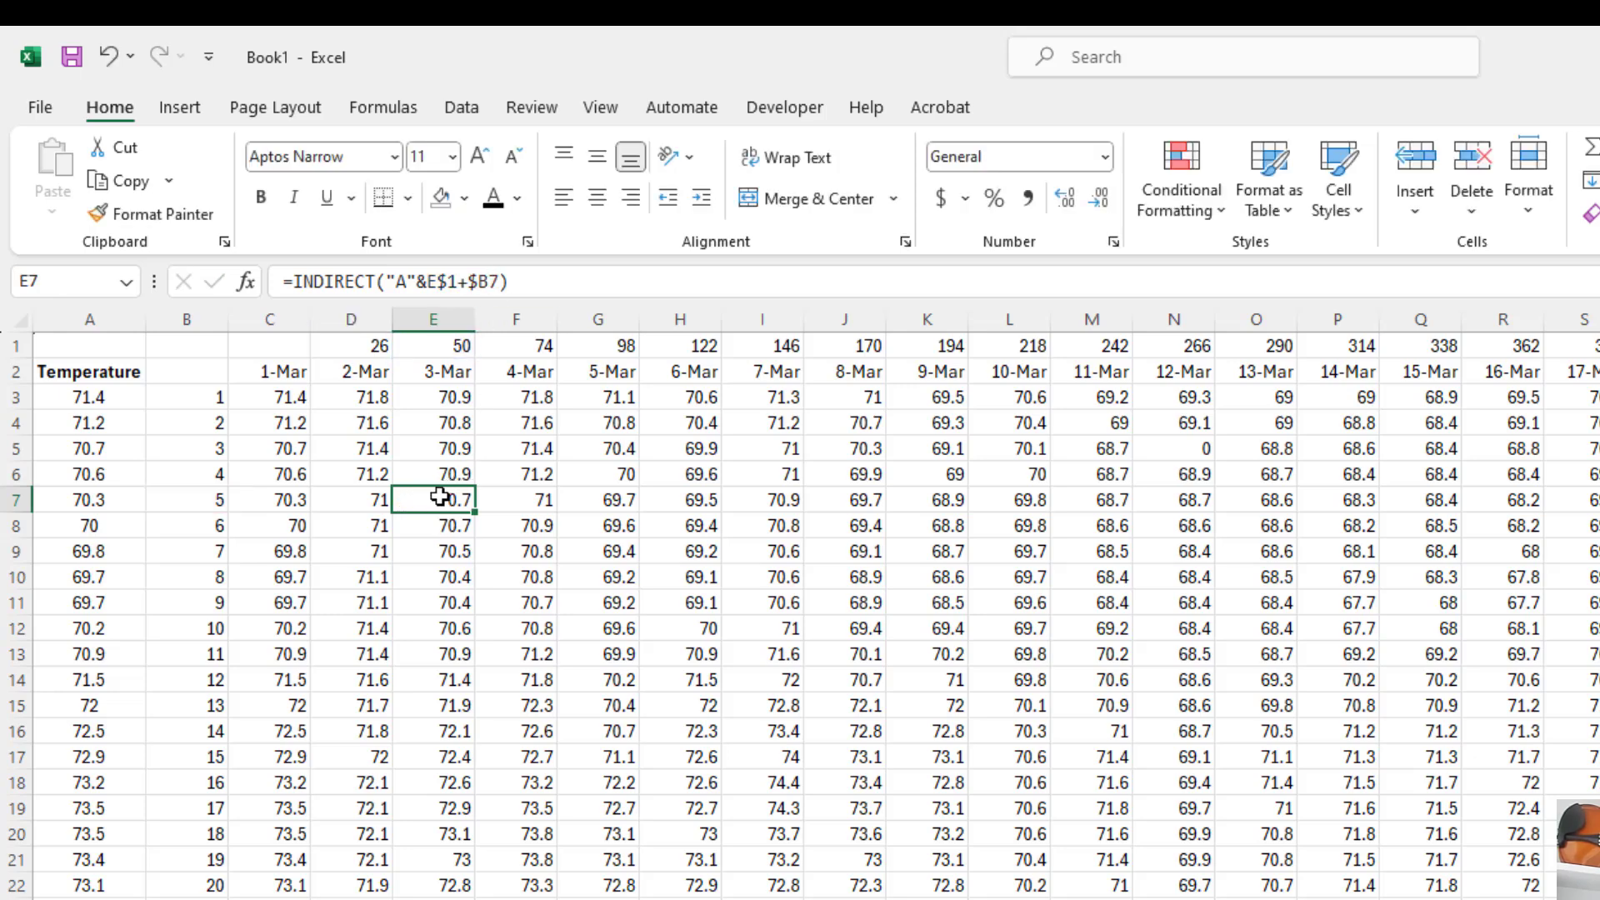
left_click(465, 198)
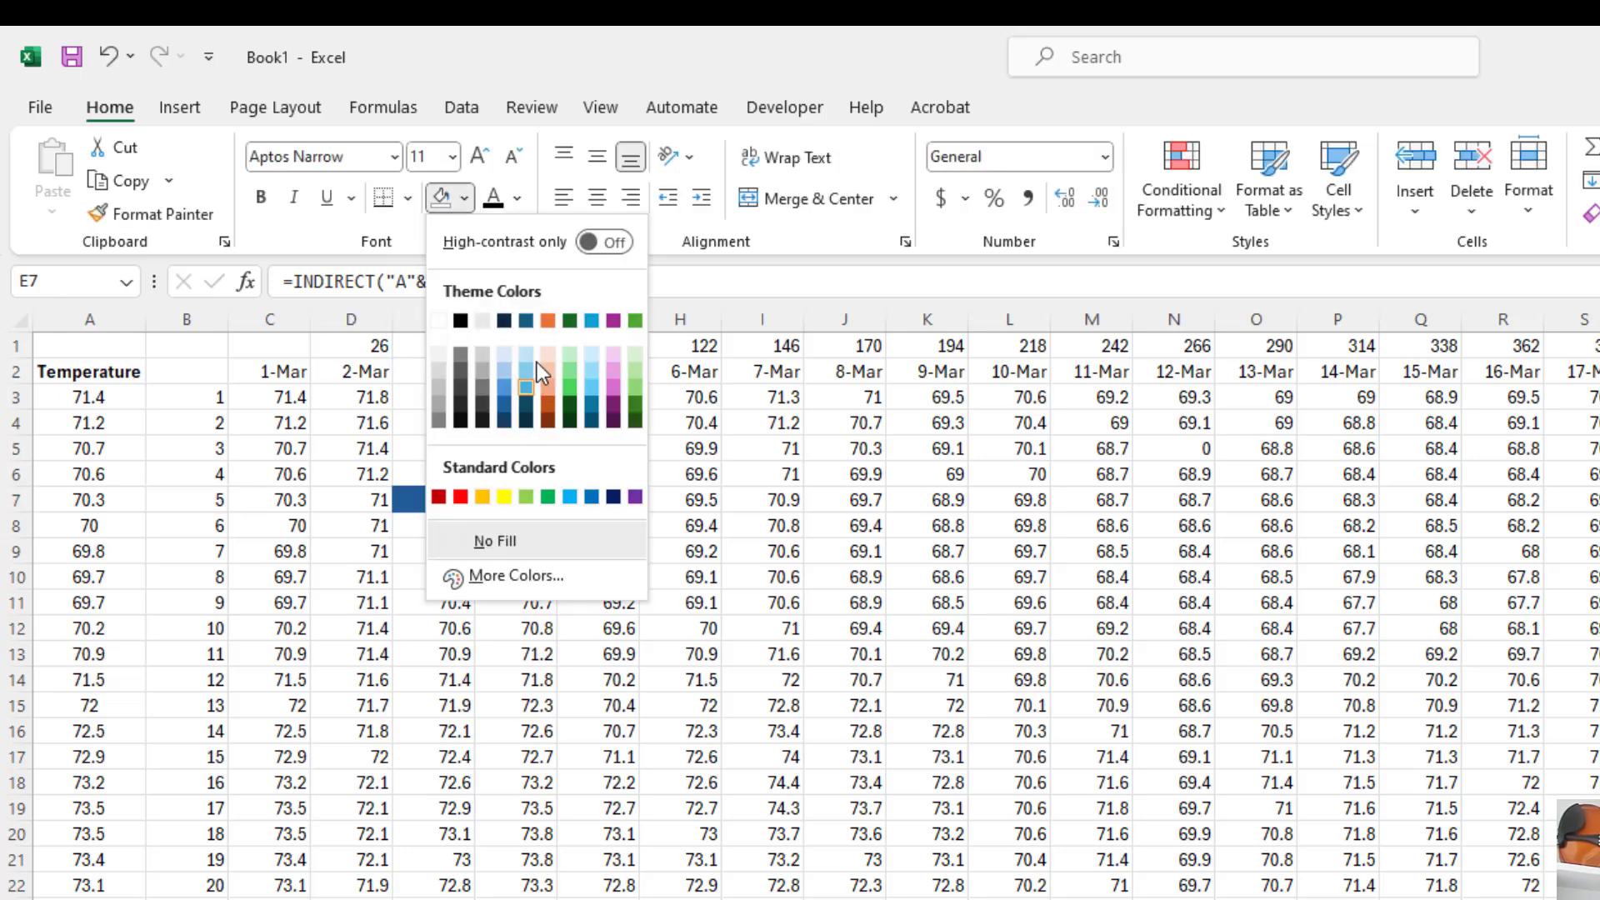
left_click(521, 369)
left_click(534, 281)
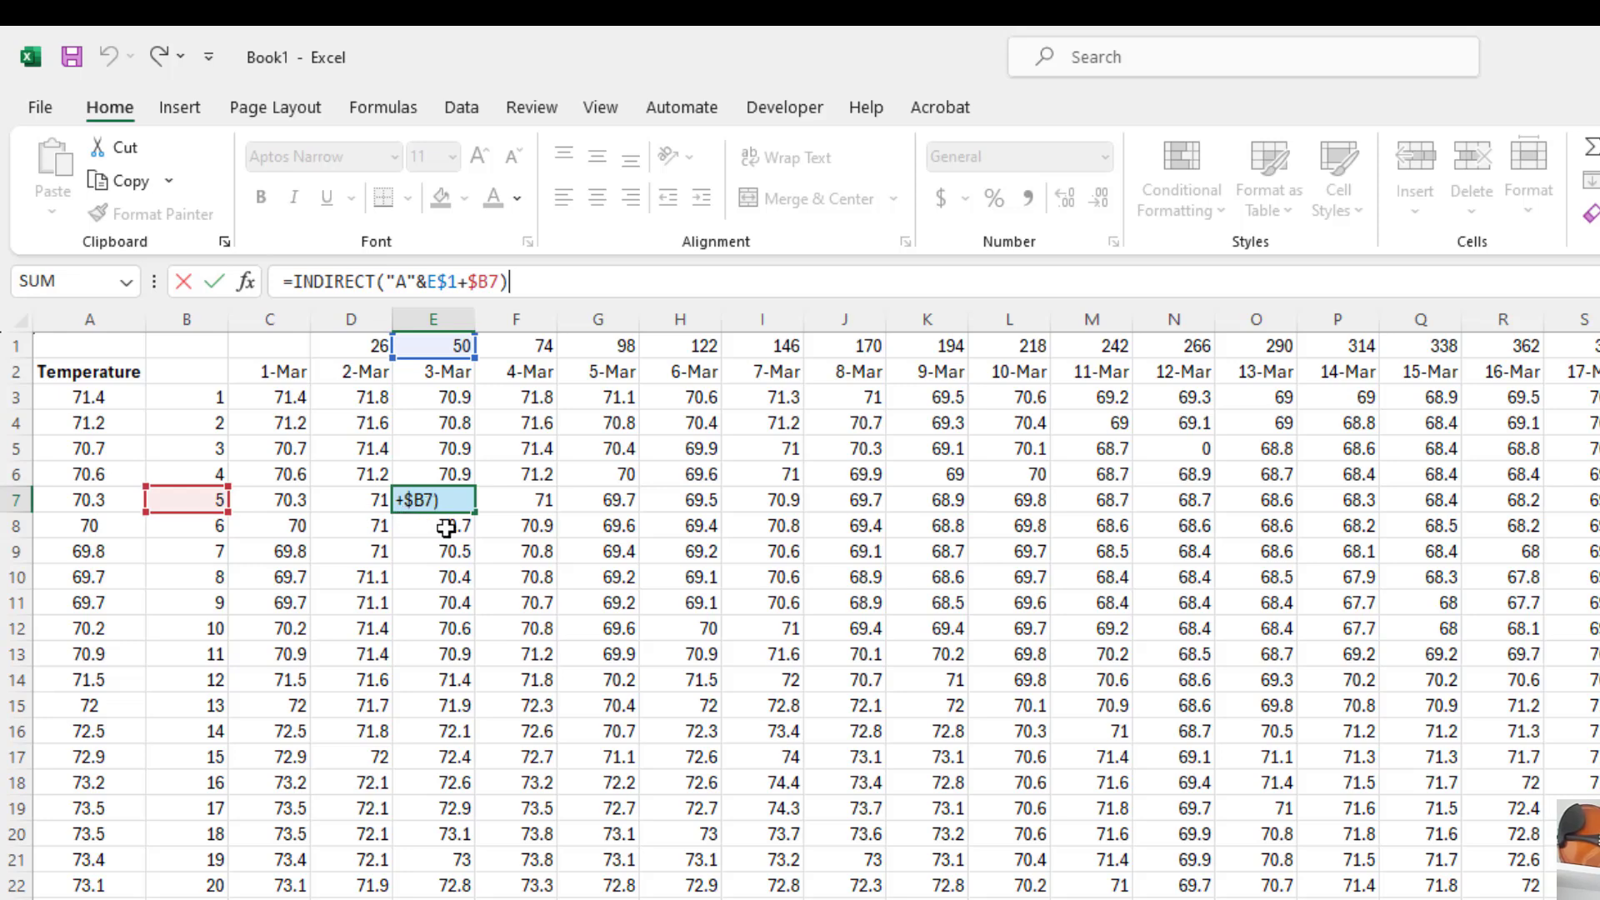
key("ctrl+Return")
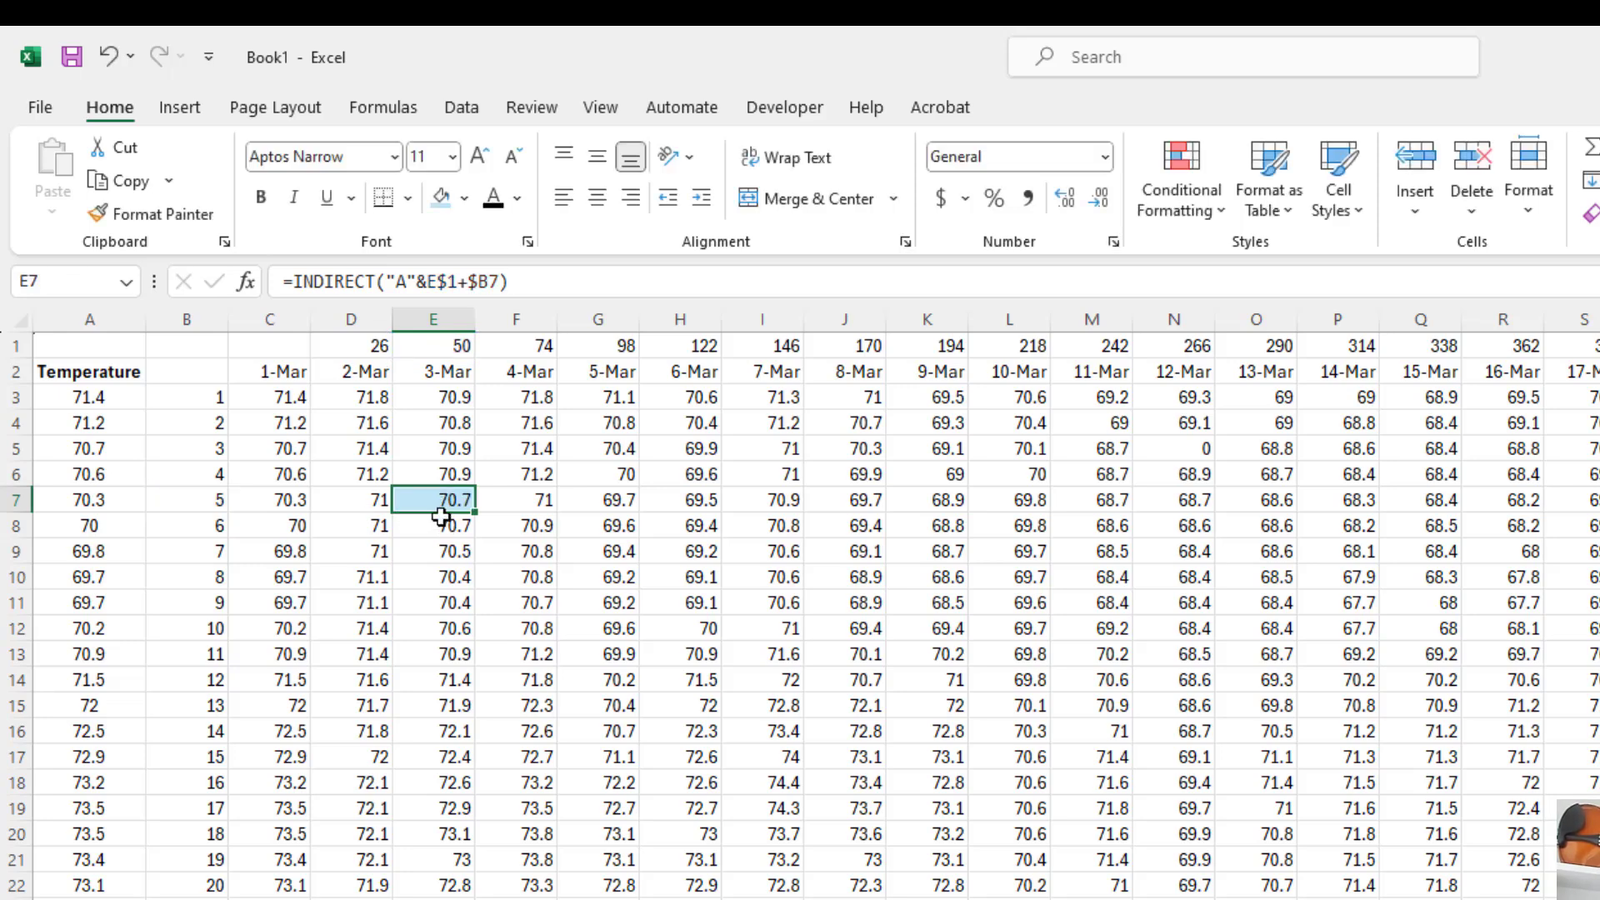
type("=A55")
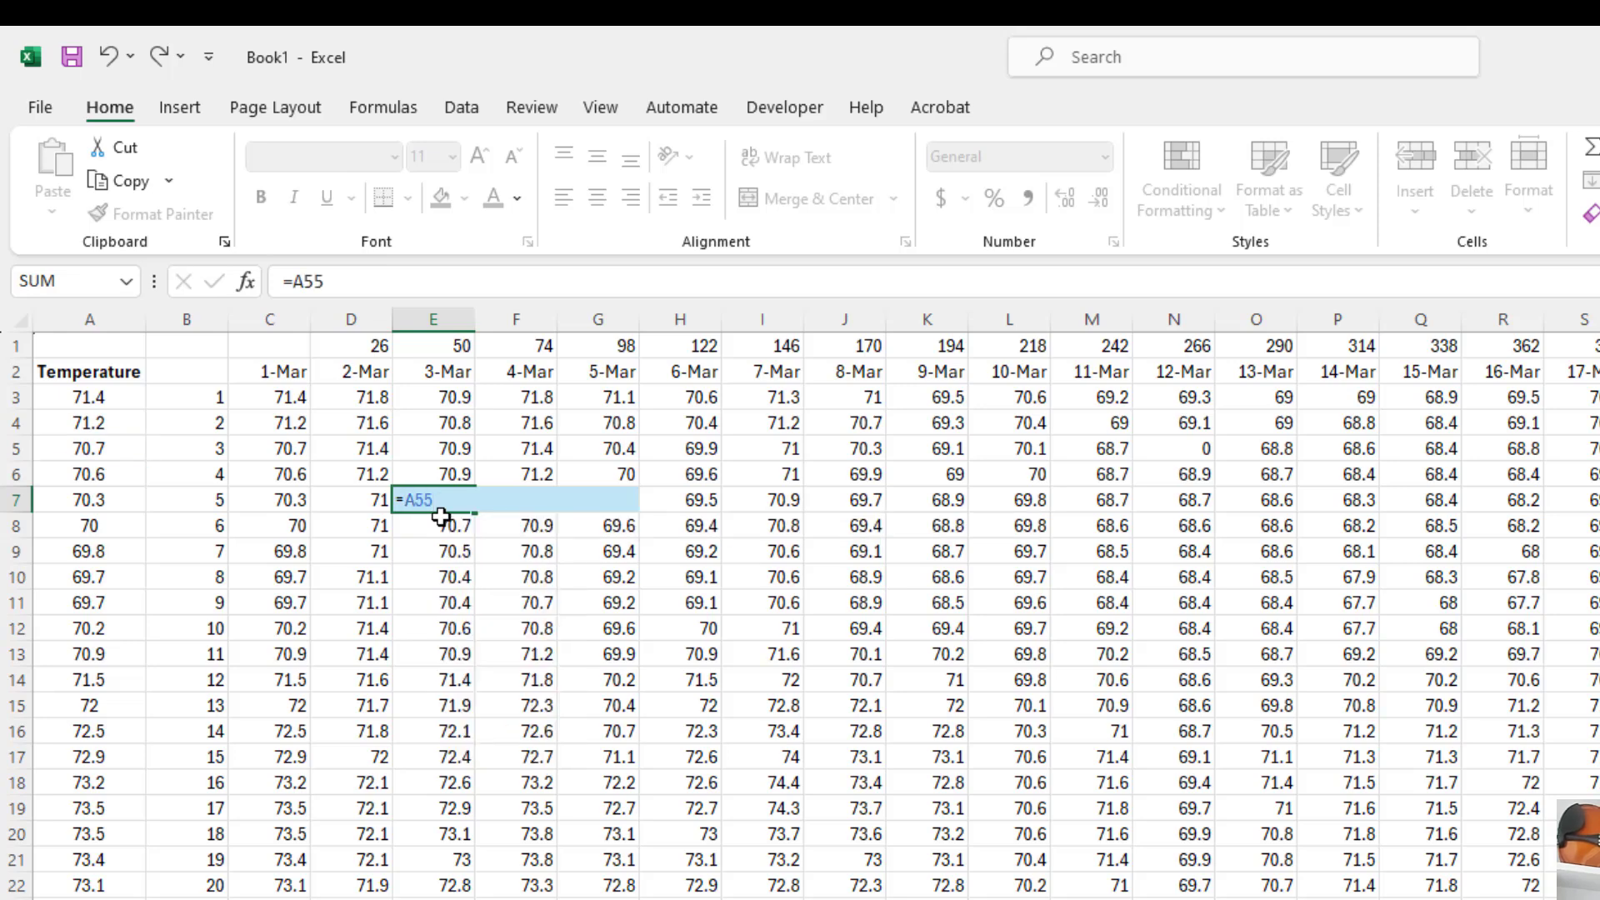
key("Return")
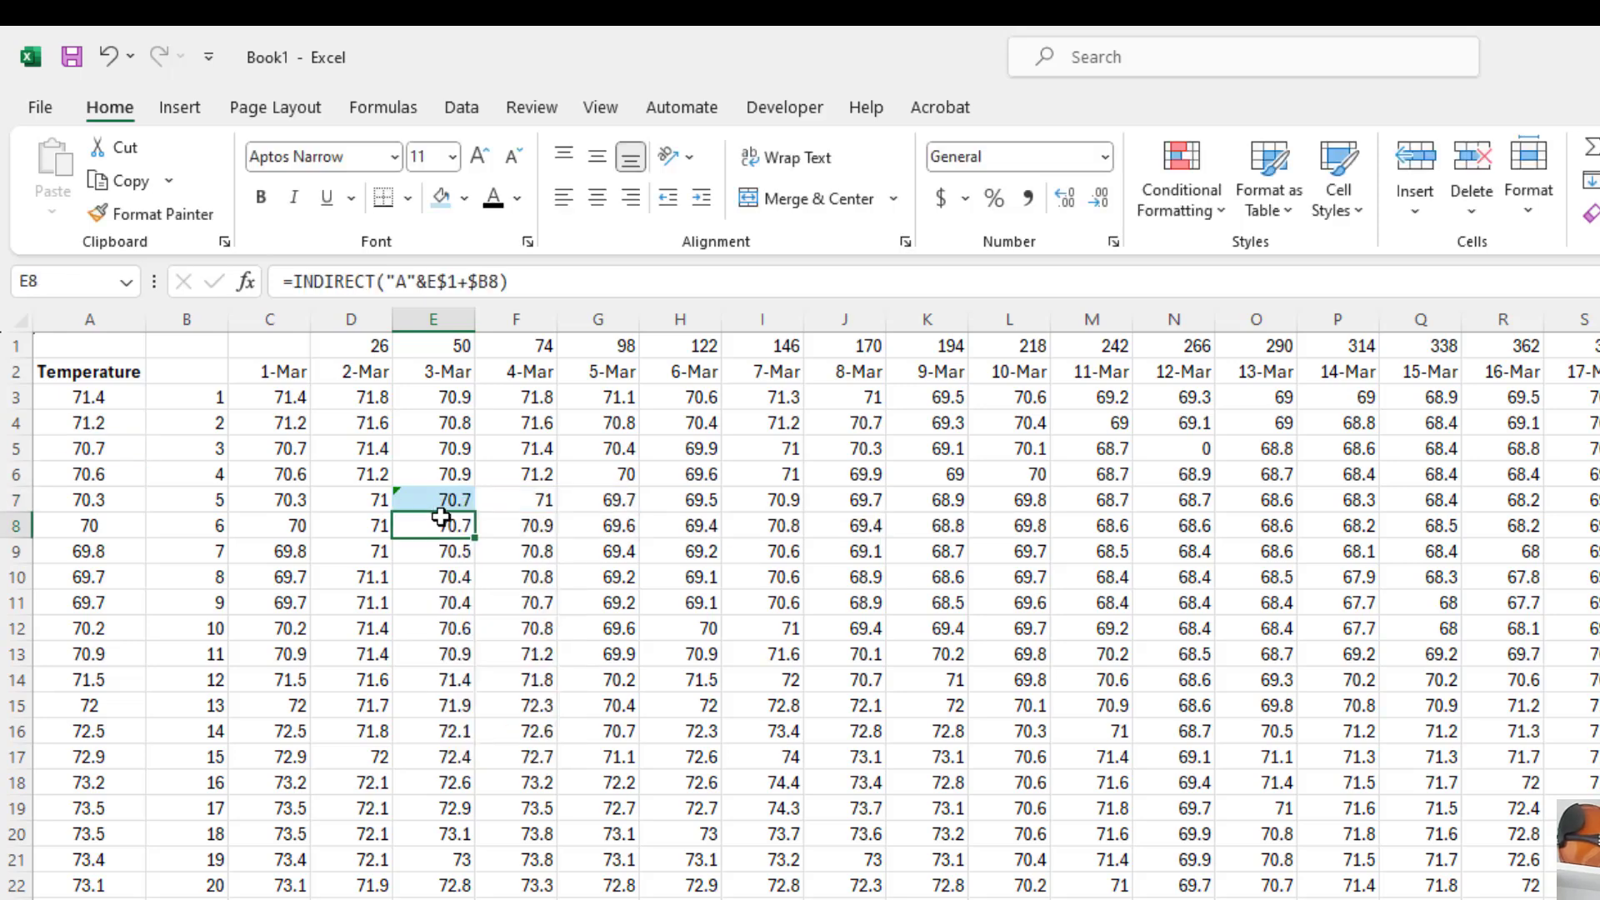
key("ctrl+z")
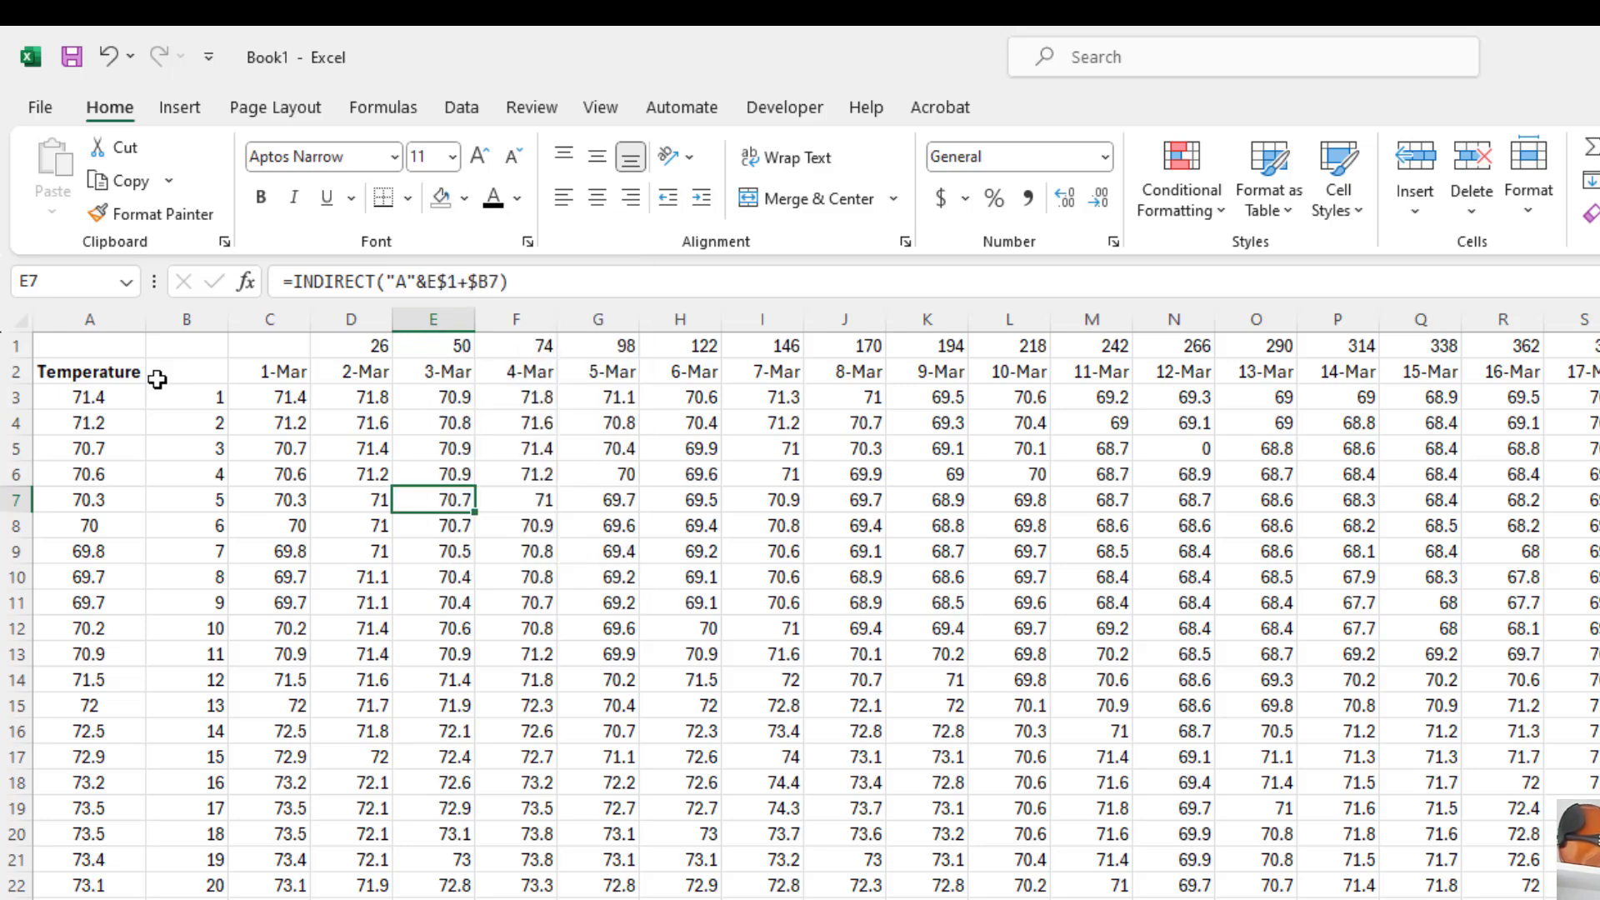
left_click_drag(112, 394, 125, 890)
left_click(266, 406, "ctrl")
left_click_drag(266, 406, 1588, 887)
left_click(1336, 733)
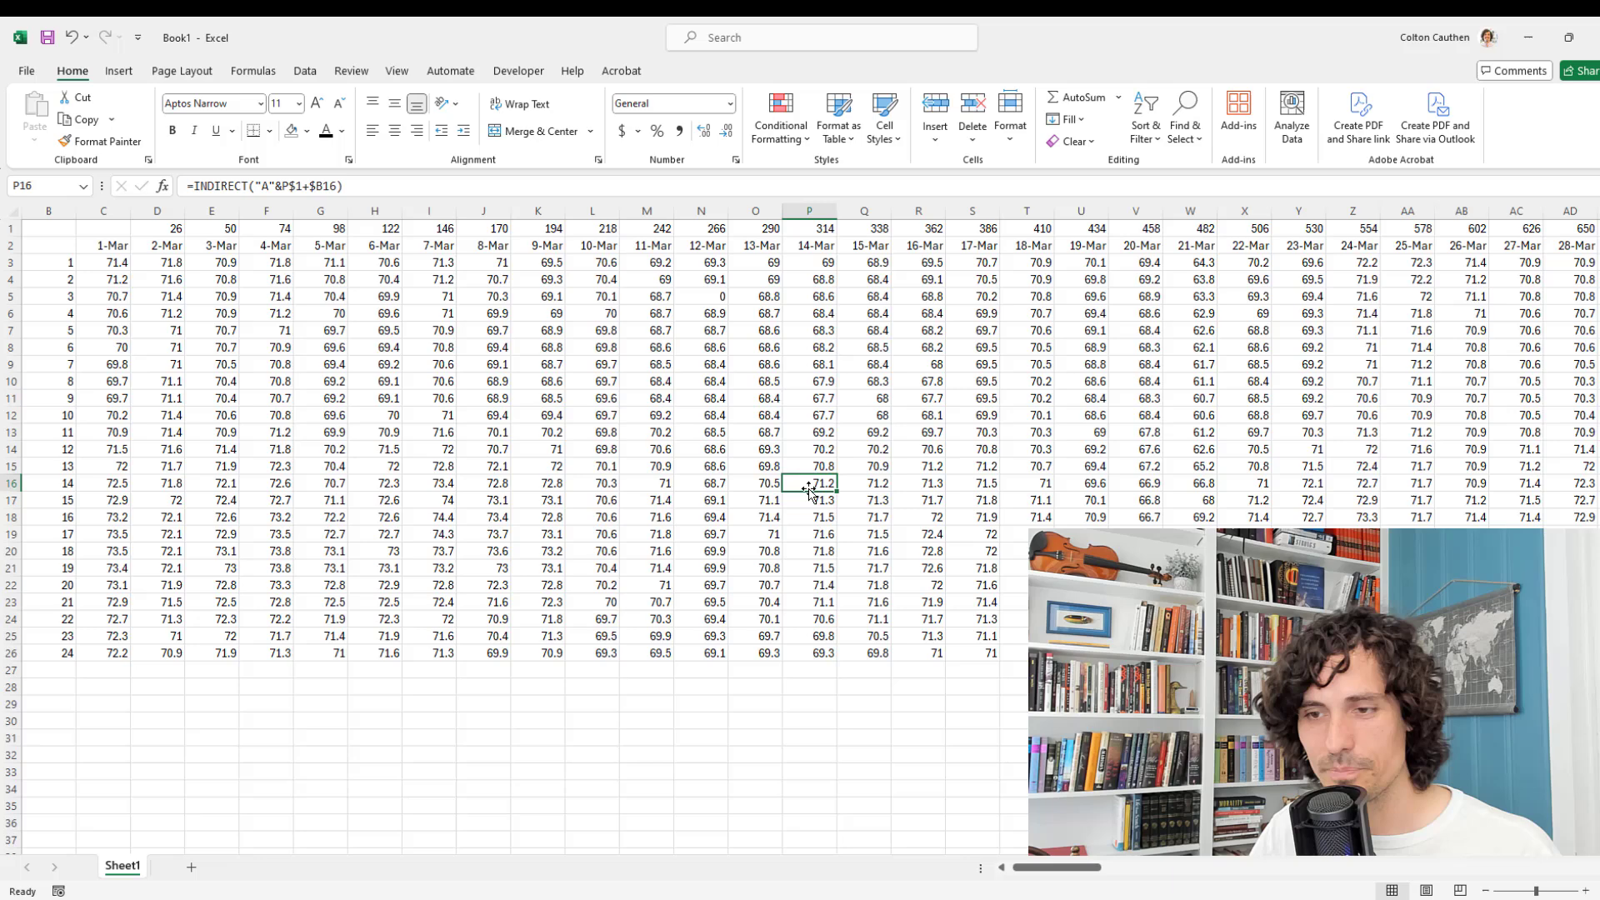
key("ctrl+Home")
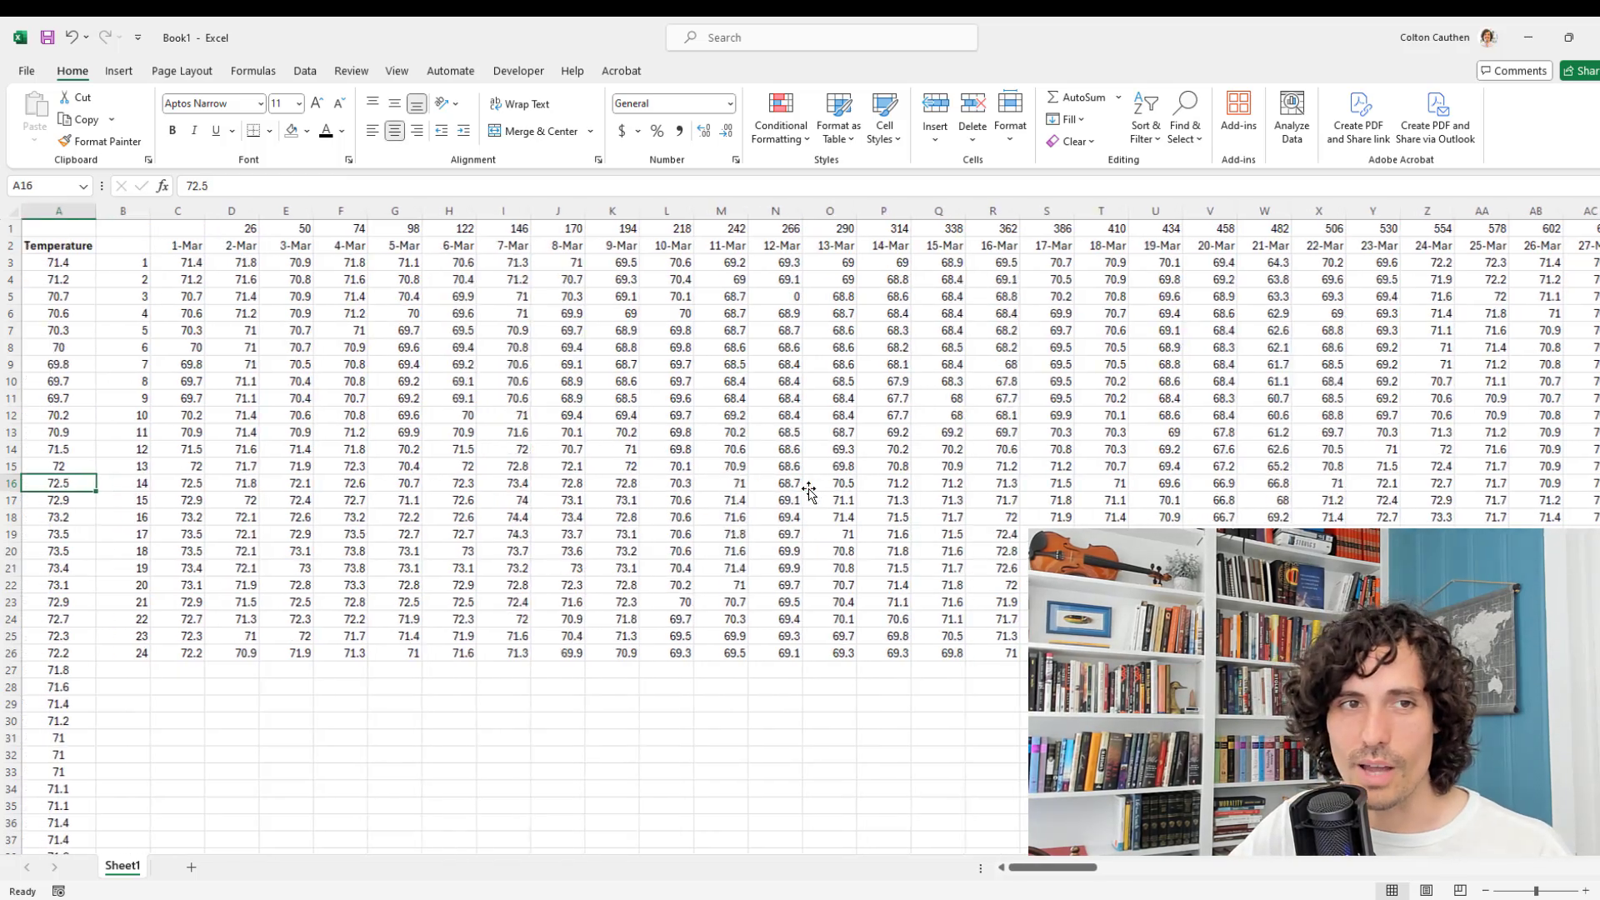